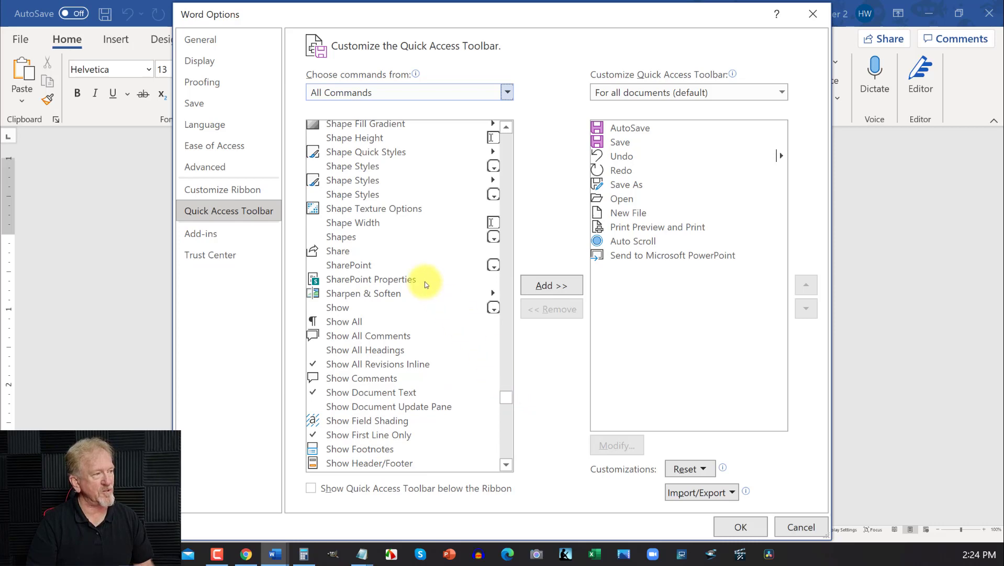
# Locate Send to Microsoft PowerPoint among all available commands and accept the Quick Access Toolbar options.
pyautogui.scroll(6, 425, 284)
pyautogui.scroll(5, 424, 284)
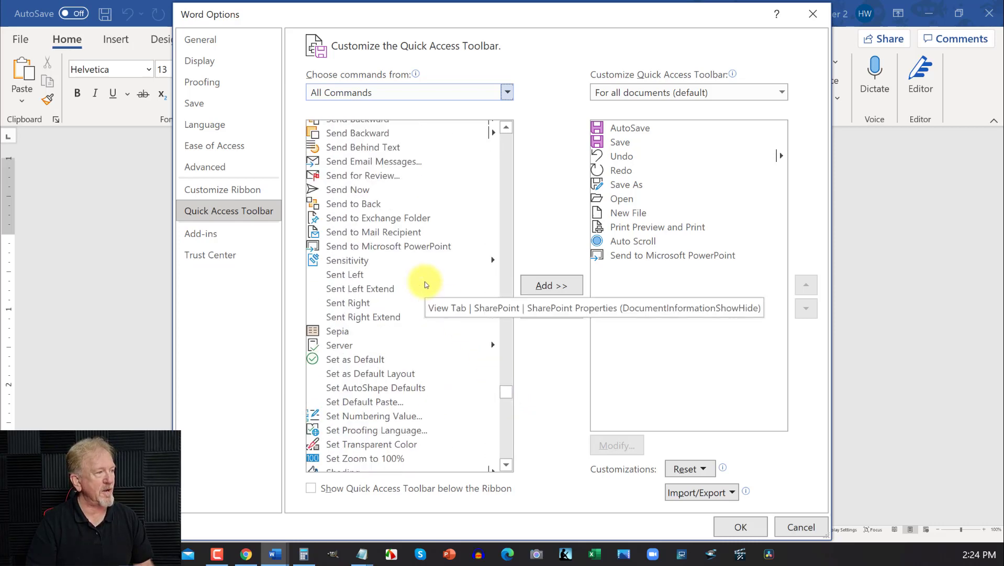
pyautogui.click(332, 251)
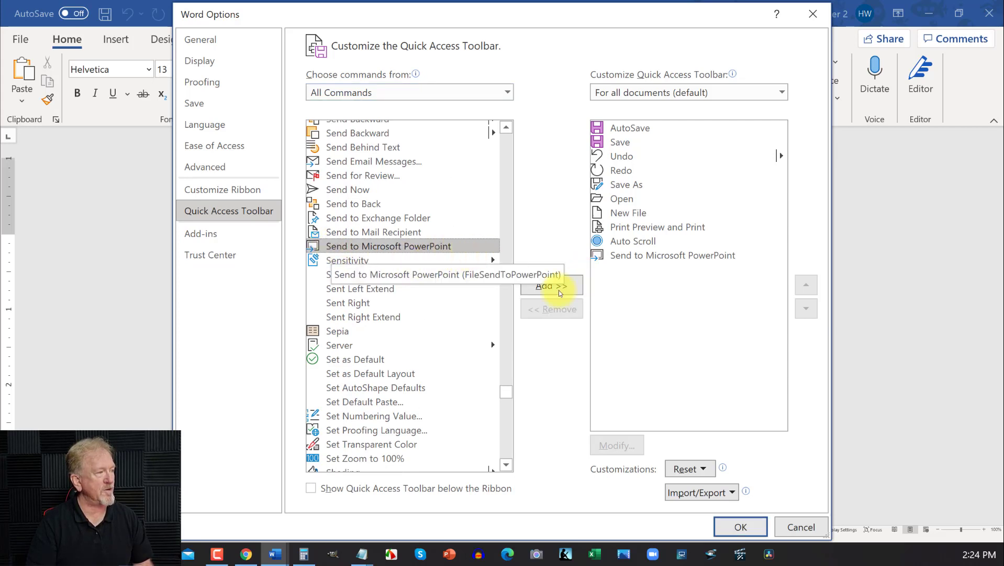
pyautogui.click(752, 522)
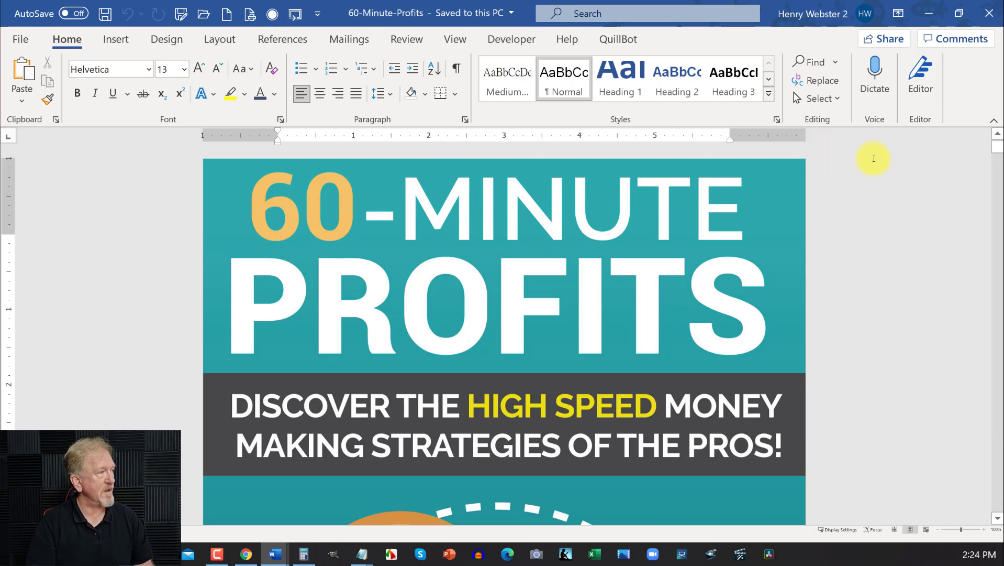
# Apply the Normal style to the report's text from the copyright page through the closing line "To your success!".
pyautogui.scroll(-5, 880, 159)
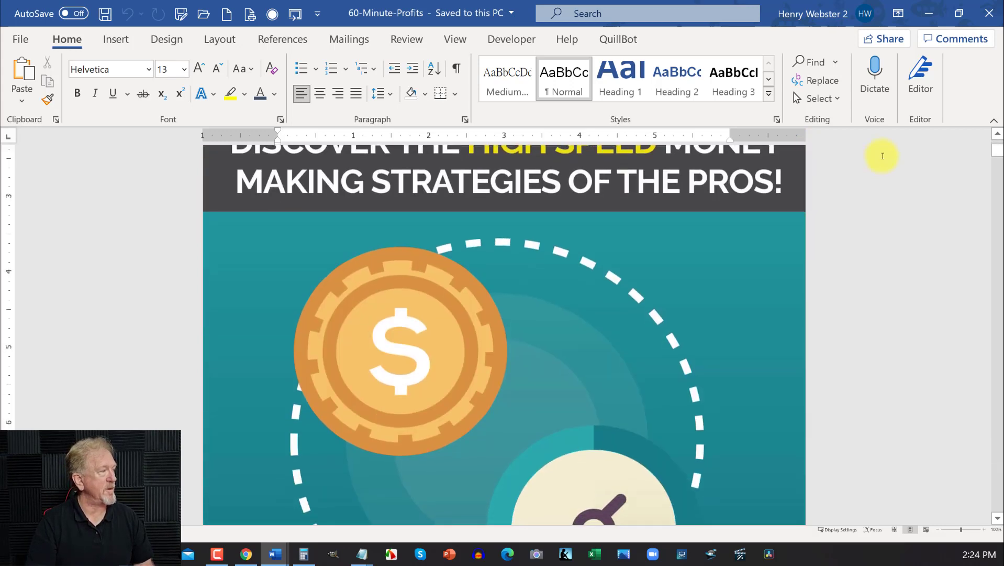
pyautogui.moveTo(999, 153)
pyautogui.mouseDown()
pyautogui.moveTo(999, 179)
pyautogui.moveTo(1000, 157)
pyautogui.mouseUp()
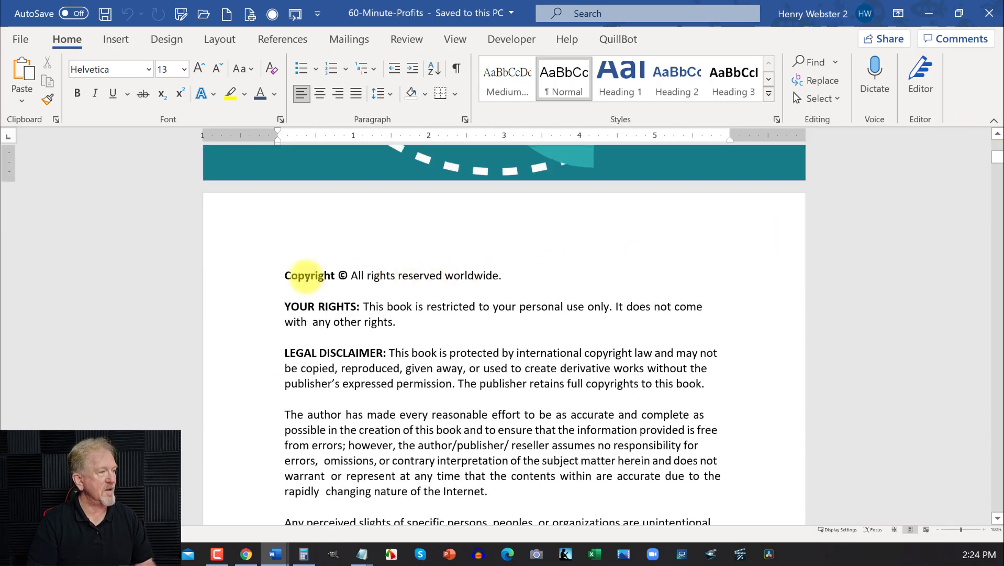
pyautogui.moveTo(581, 308); pyautogui.dragTo(694, 563)
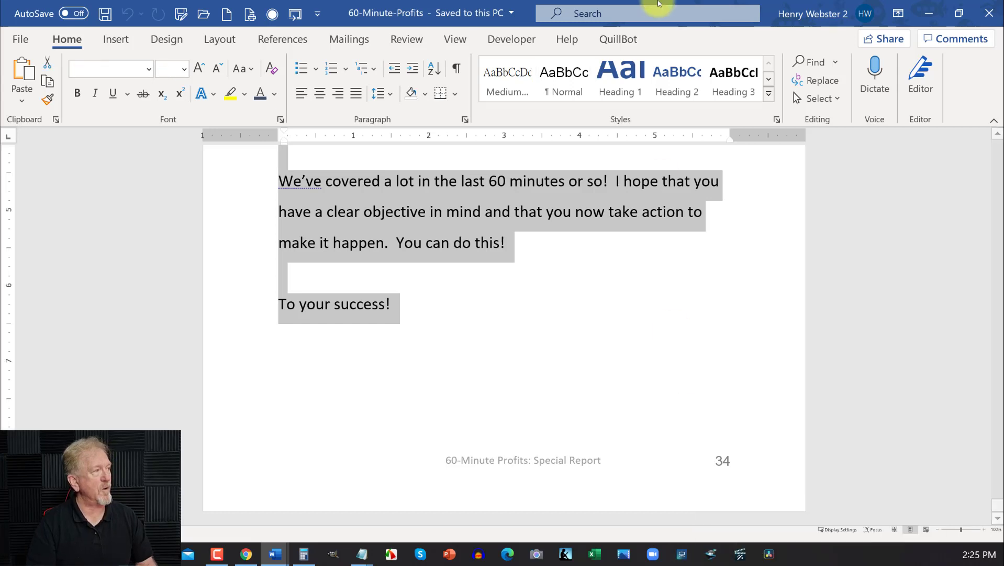
pyautogui.click(557, 82)
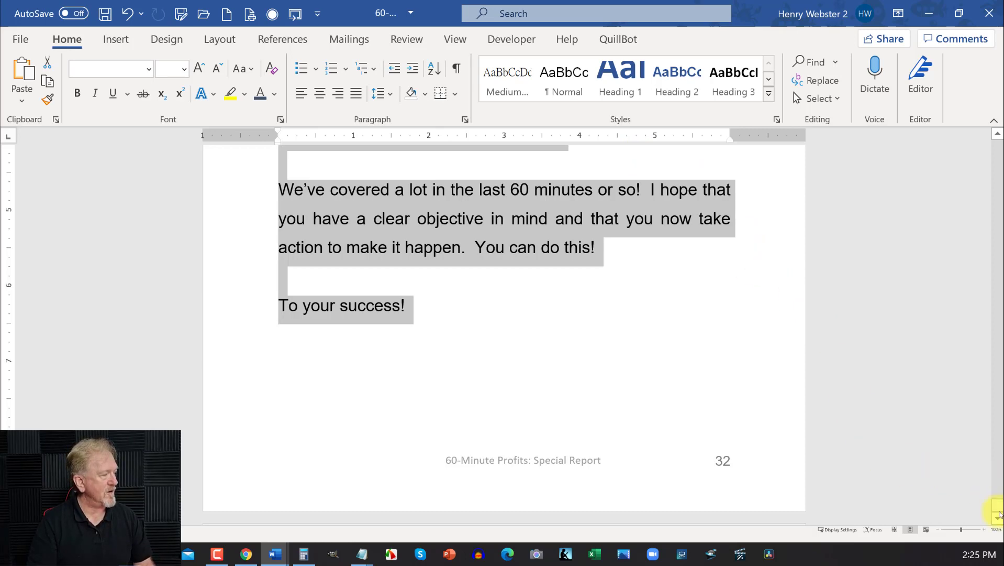
# Copy the report's text from the Introduction heading through the closing line "To your success!".
pyautogui.moveTo(998, 500); pyautogui.dragTo(997, 182)
pyautogui.press('Delete')
pyautogui.scroll(-8, 534, 239)
pyautogui.scroll(-10, 534, 242)
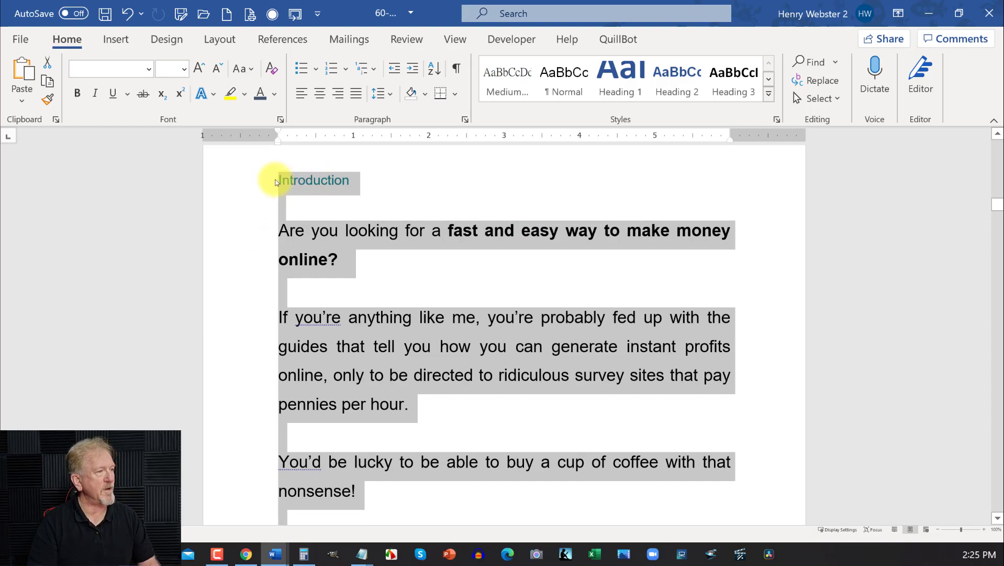
pyautogui.click(277, 182)
pyautogui.moveTo(277, 182); pyautogui.dragTo(753, 563)
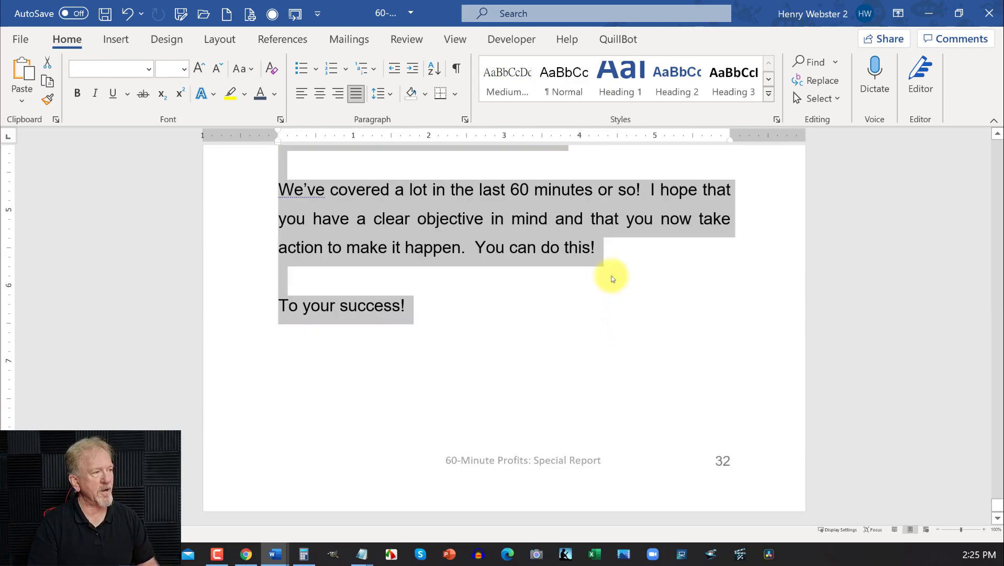
pyautogui.rightClick(362, 205)
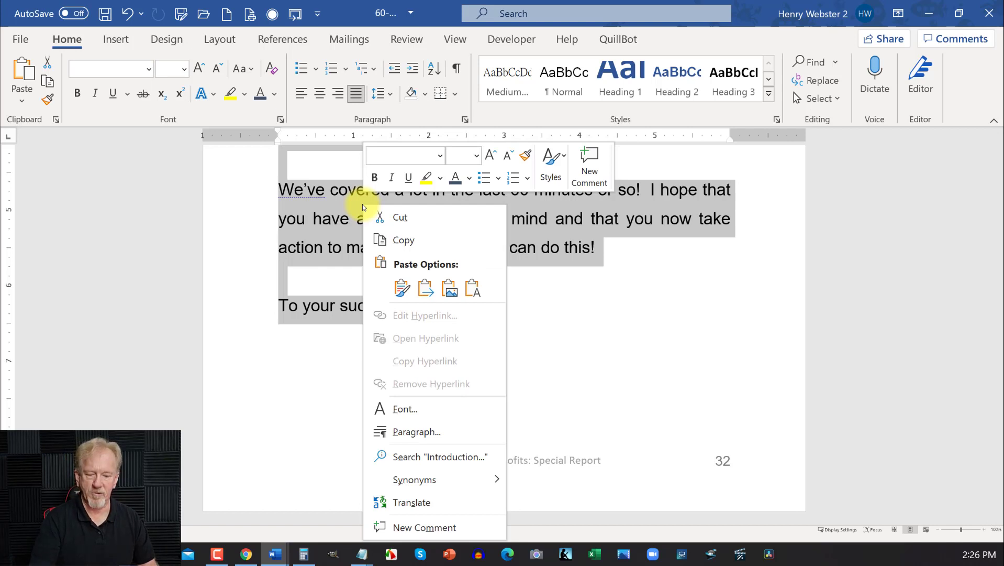
pyautogui.click(408, 242)
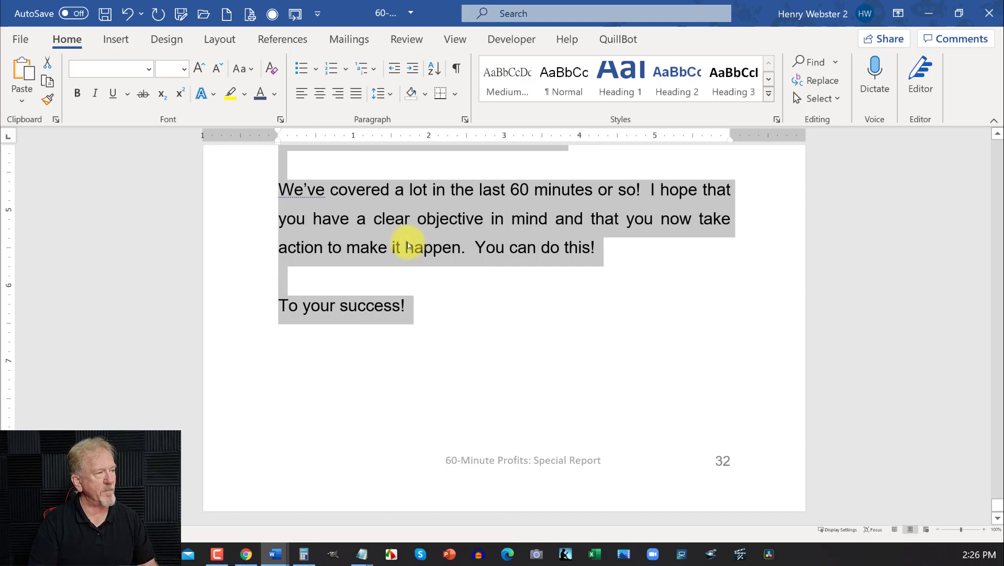
# Create a blank document, paste the copied report text into it and return to its first page.
pyautogui.click(21, 40)
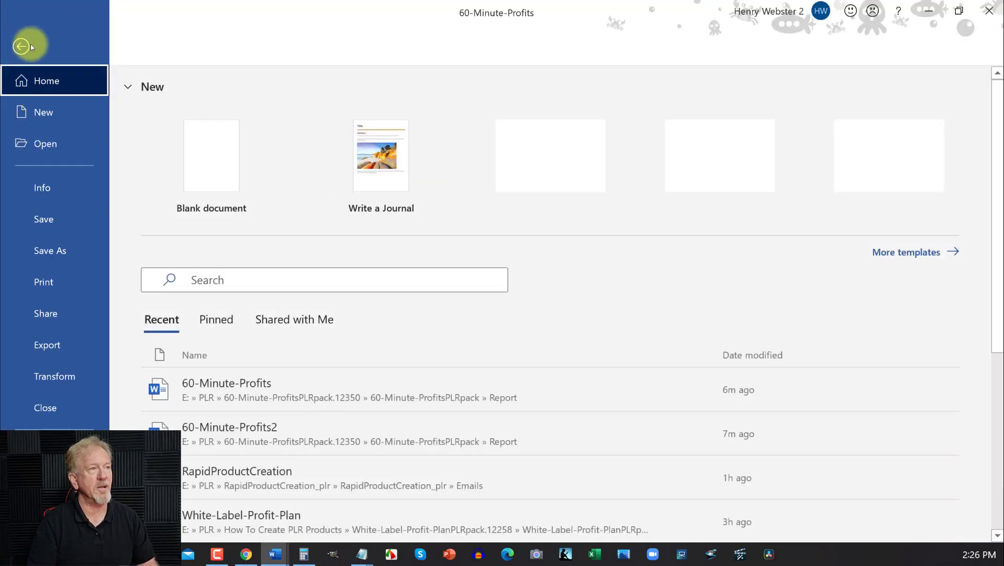
pyautogui.click(220, 146)
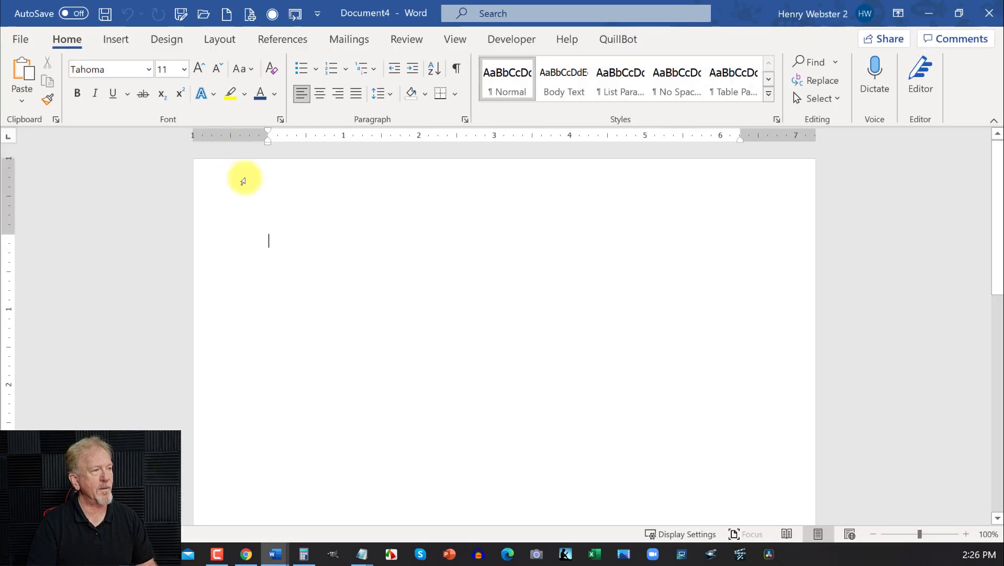
pyautogui.hotkey('ctrl', 'v')
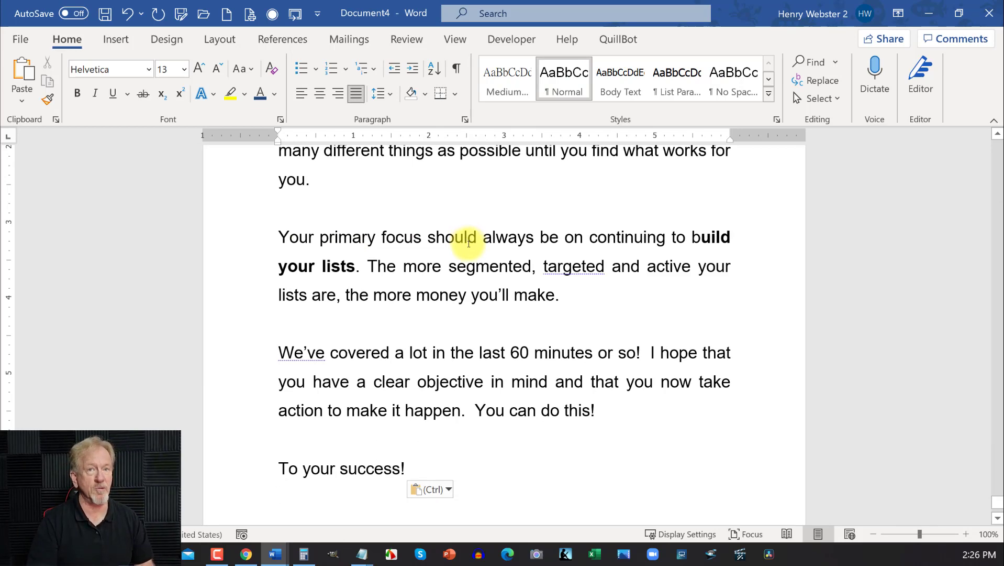
pyautogui.scroll(8, 942, 222)
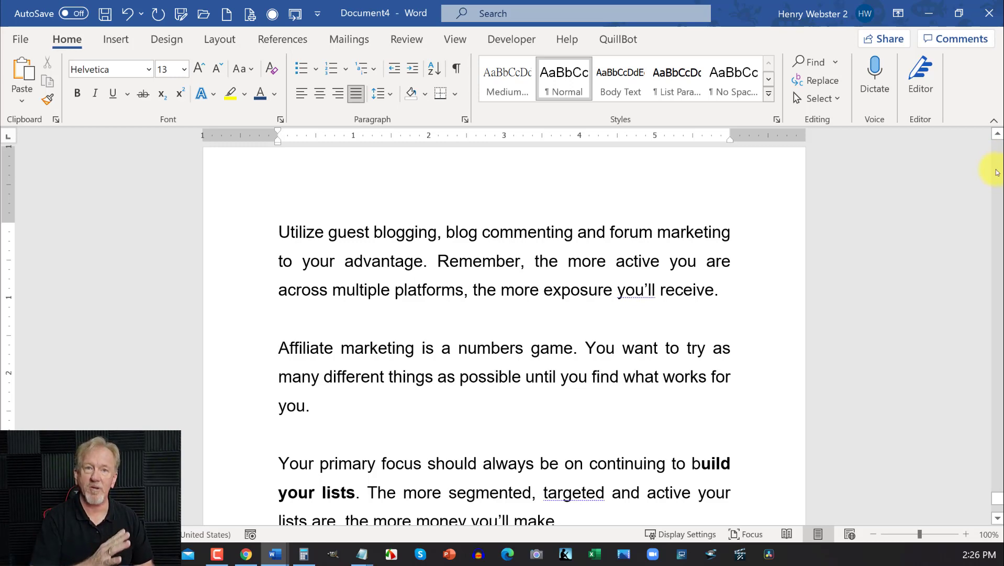
pyautogui.scroll(20, 996, 174)
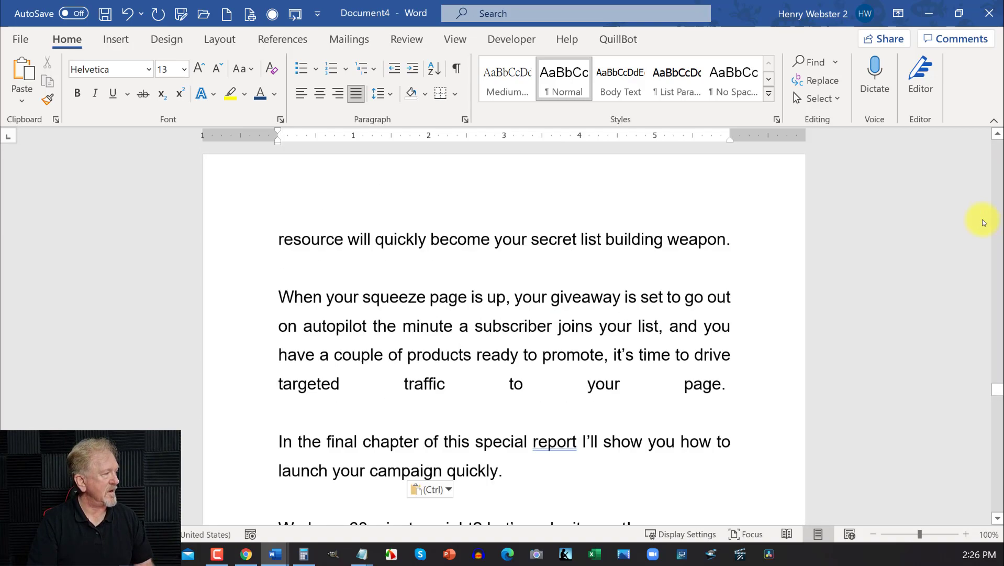
pyautogui.scroll(2, 987, 382)
pyautogui.moveTo(997, 387); pyautogui.dragTo(997, 137)
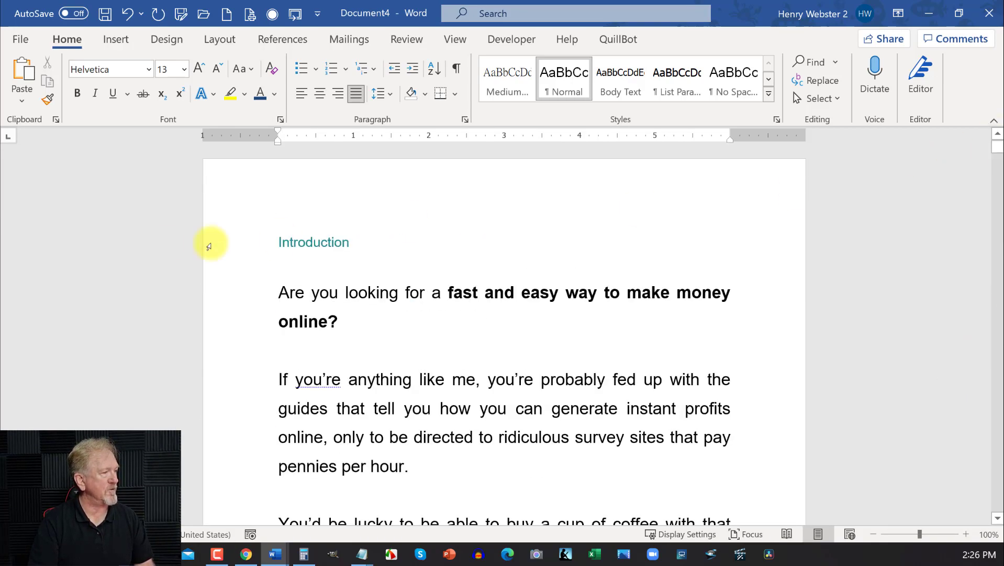
# Review the original report's copyright page, put the other open documents away and bring the new document back up.
pyautogui.click(929, 13)
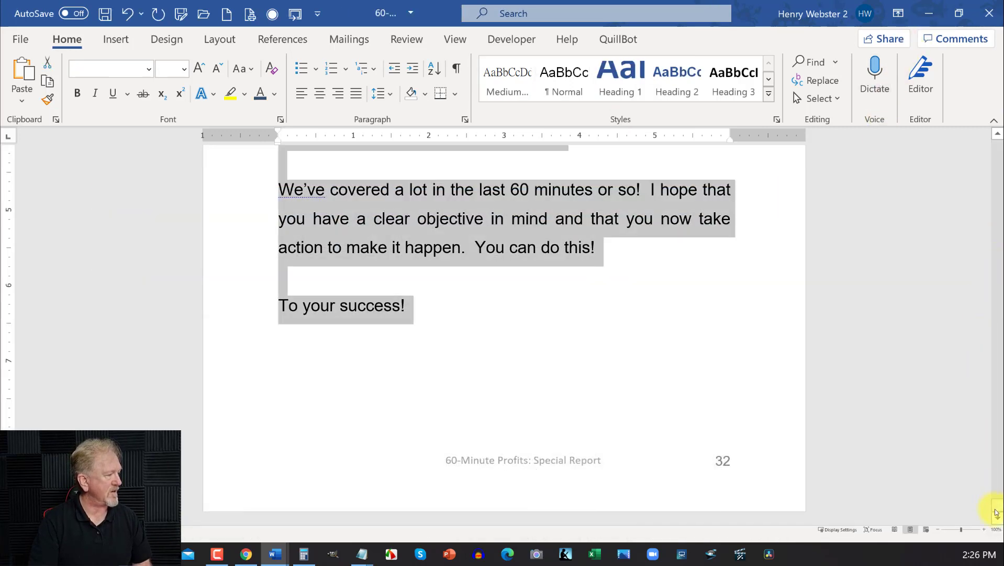
pyautogui.moveTo(997, 512); pyautogui.dragTo(1001, 162)
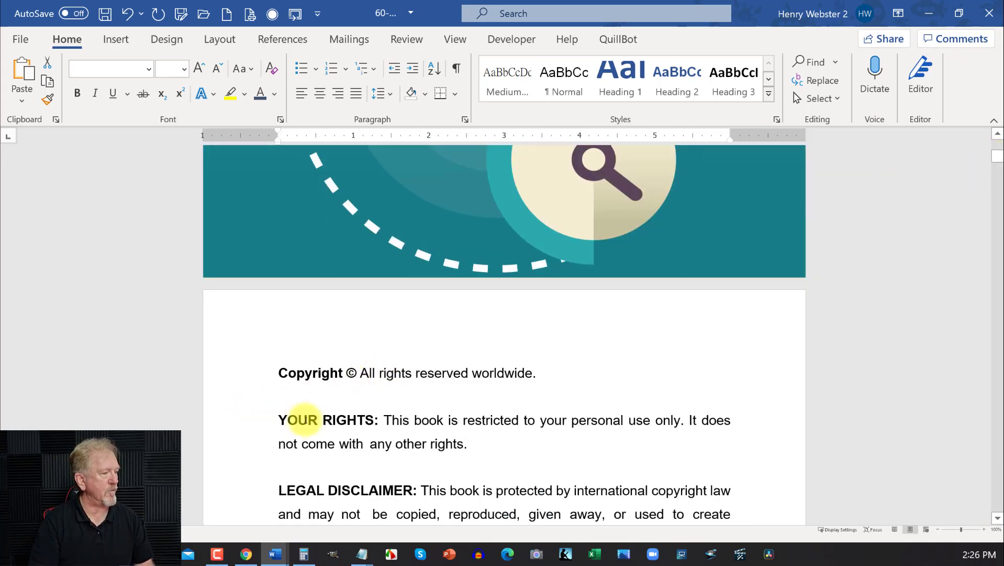
pyautogui.scroll(-3, 303, 420)
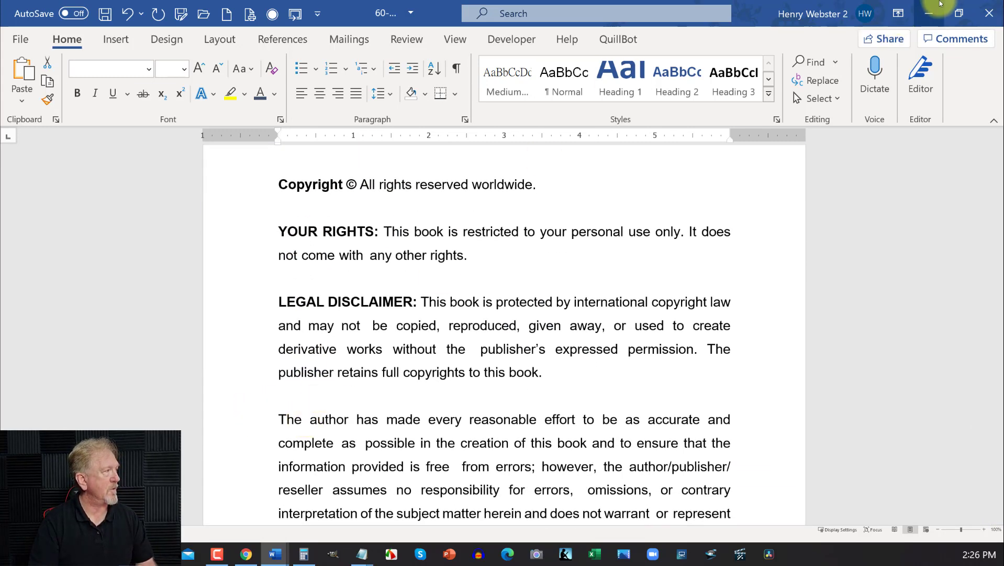
pyautogui.click(932, 6)
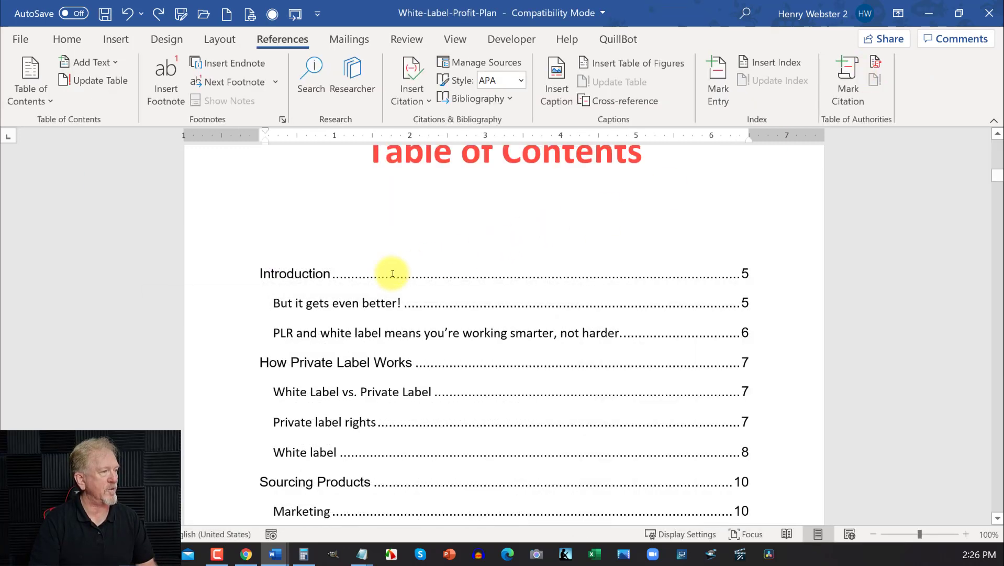
pyautogui.scroll(-4, 392, 272)
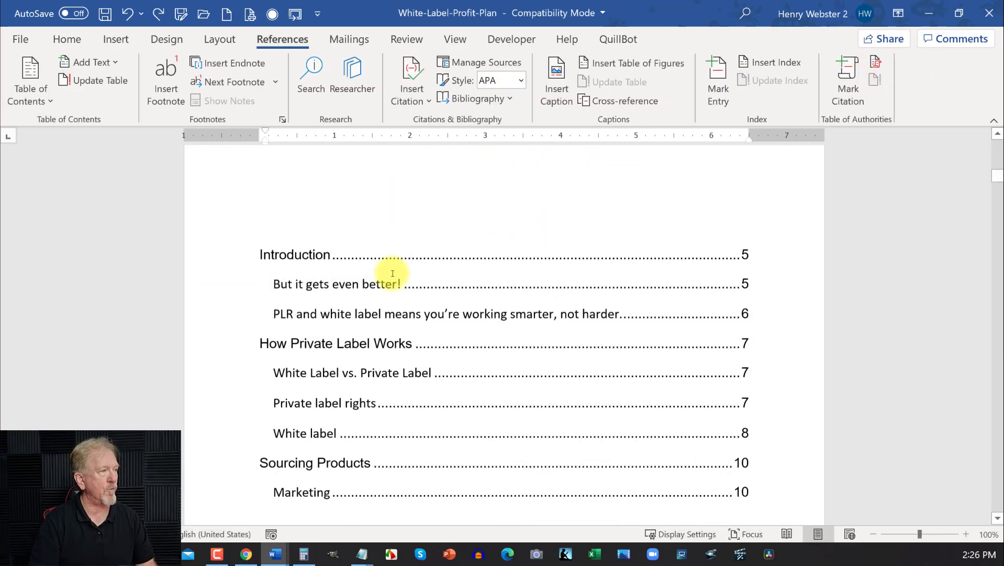
pyautogui.click(929, 13)
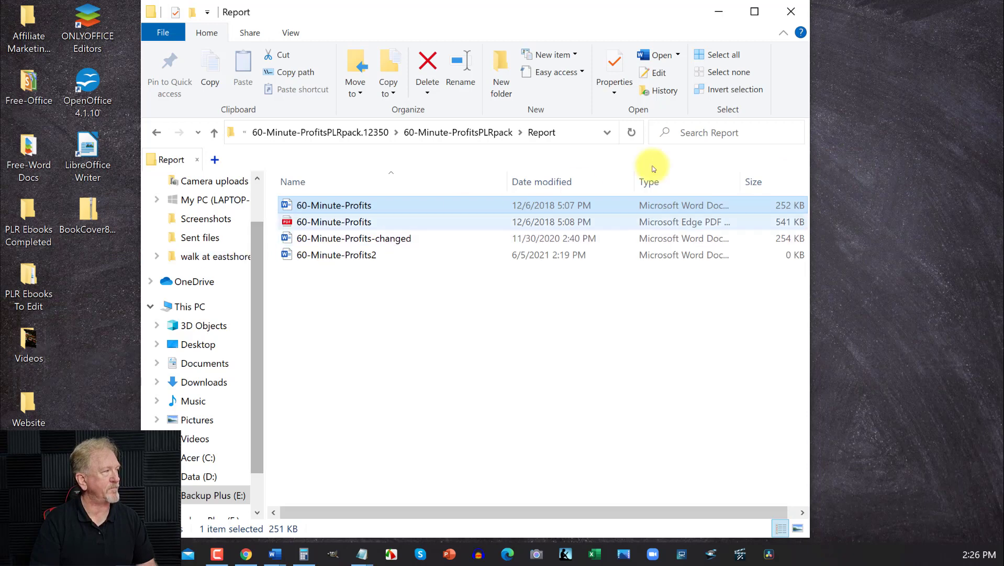
pyautogui.click(278, 554)
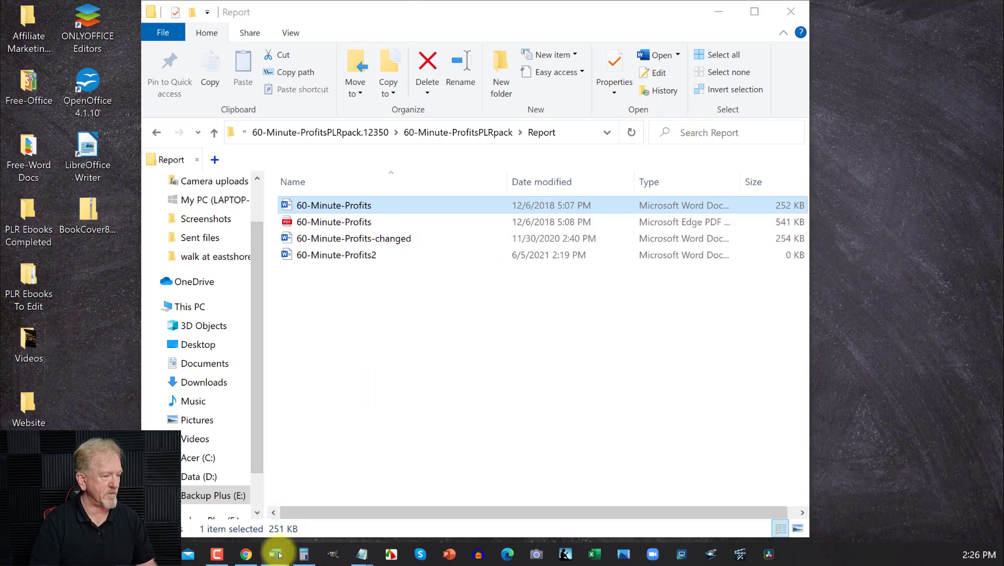
pyautogui.click(437, 494)
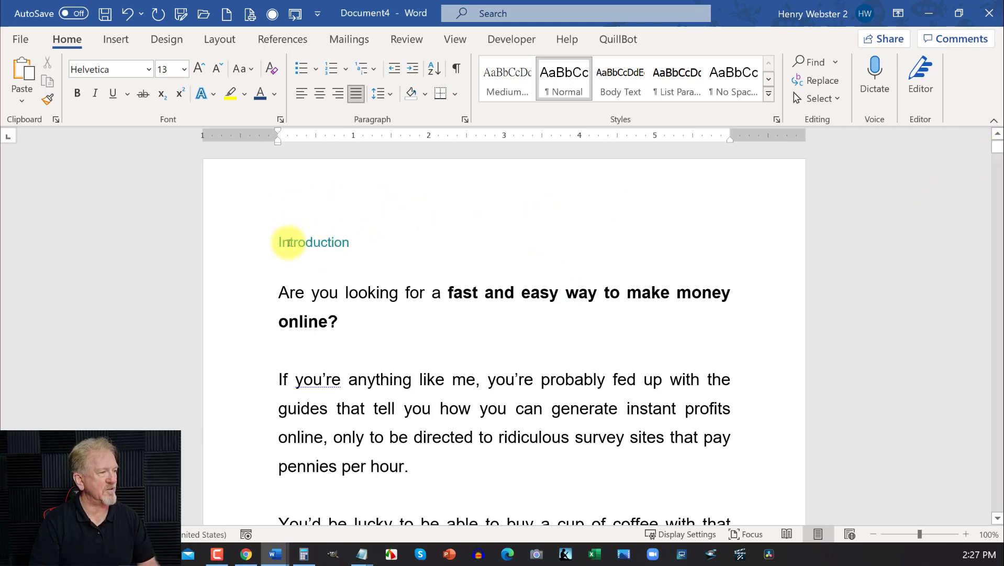
# Examine the headings, blank lines and paragraph layout in the opening sections of the pasted report.
pyautogui.scroll(-9, 307, 322)
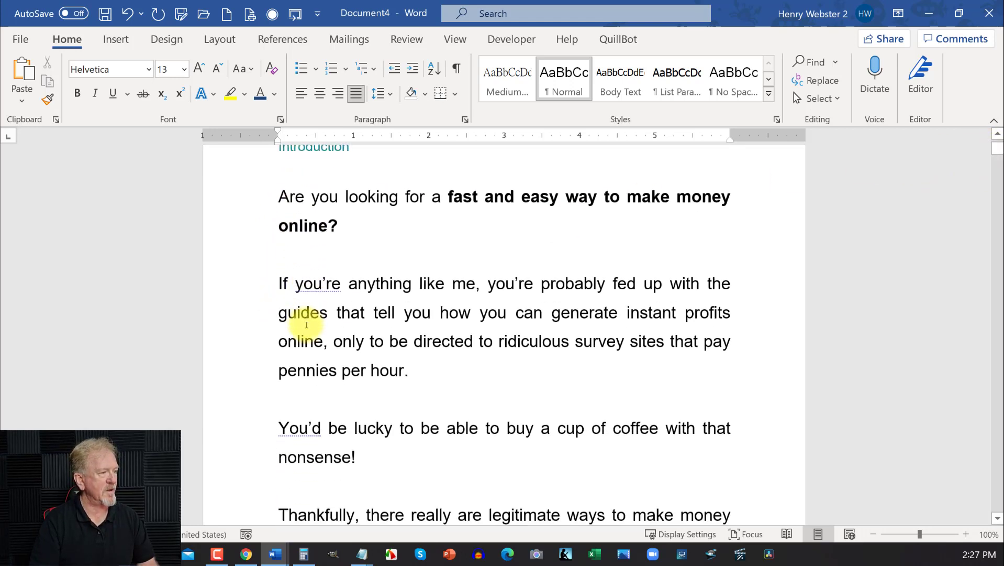
pyautogui.scroll(-12, 307, 325)
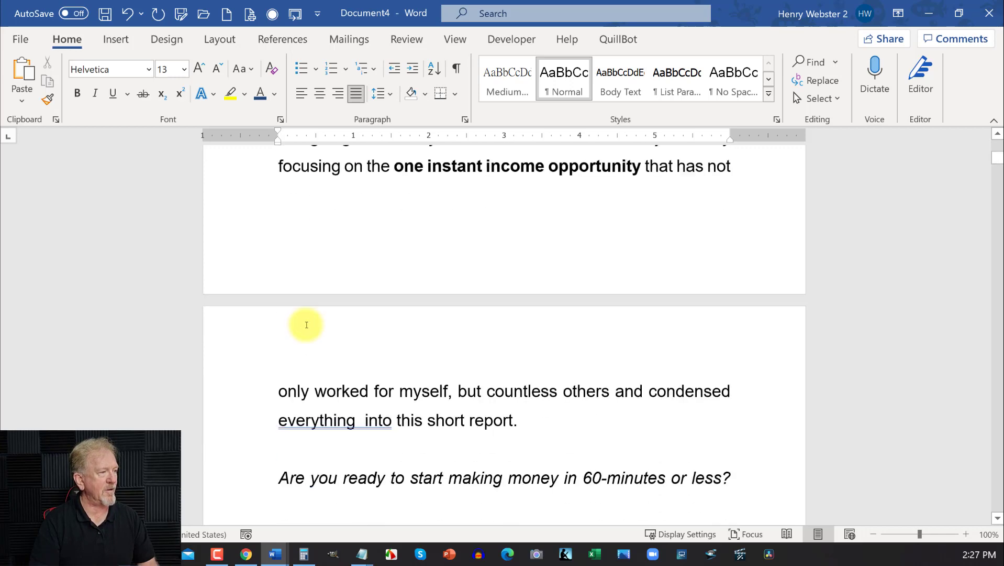
pyautogui.scroll(-5, 307, 325)
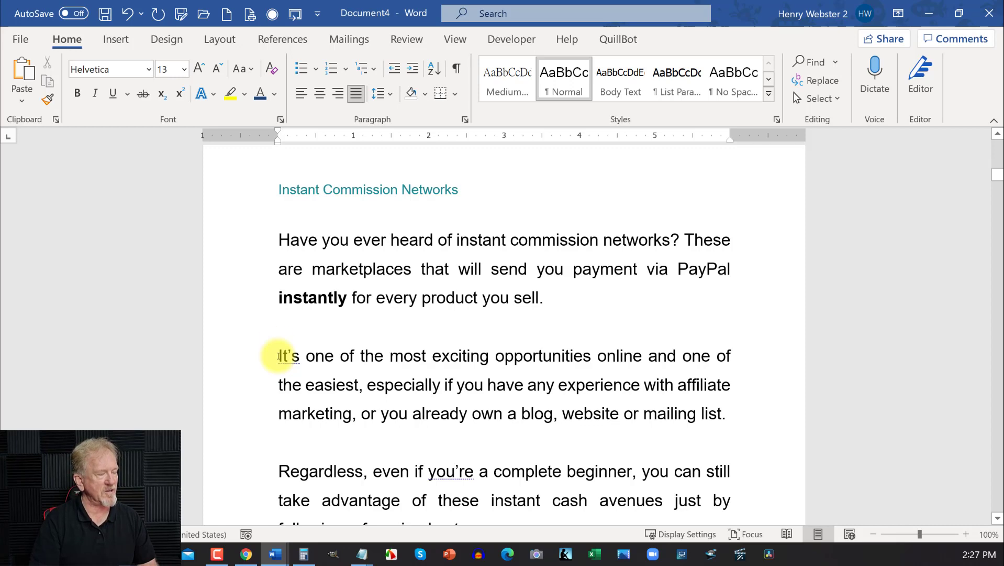
pyautogui.click(284, 336)
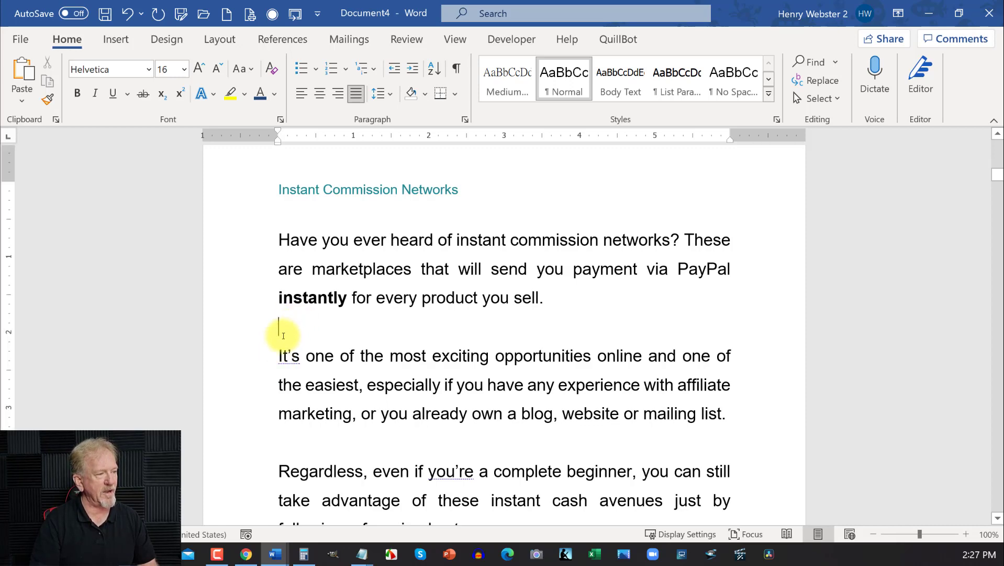
pyautogui.scroll(-5, 283, 335)
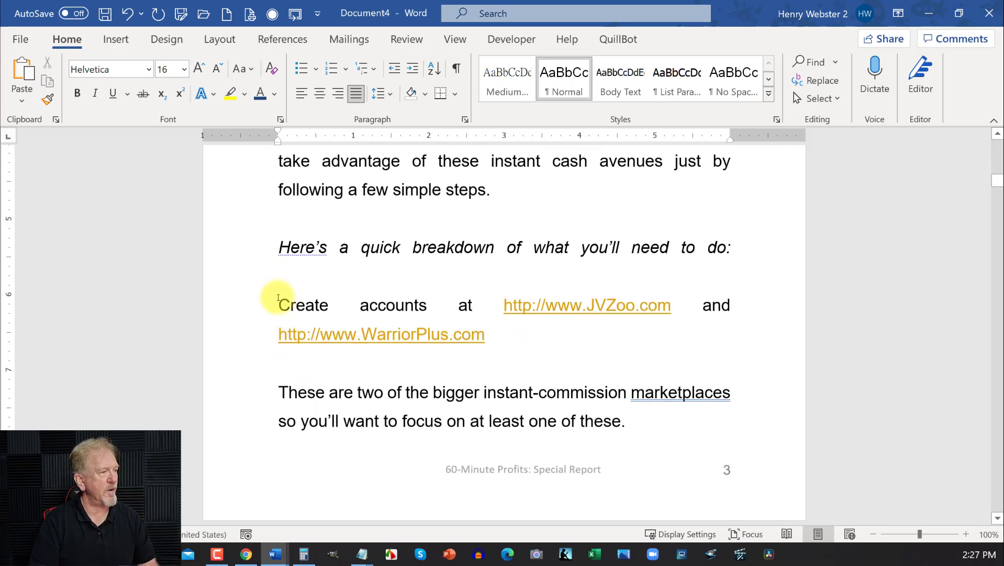
pyautogui.scroll(7, 284, 303)
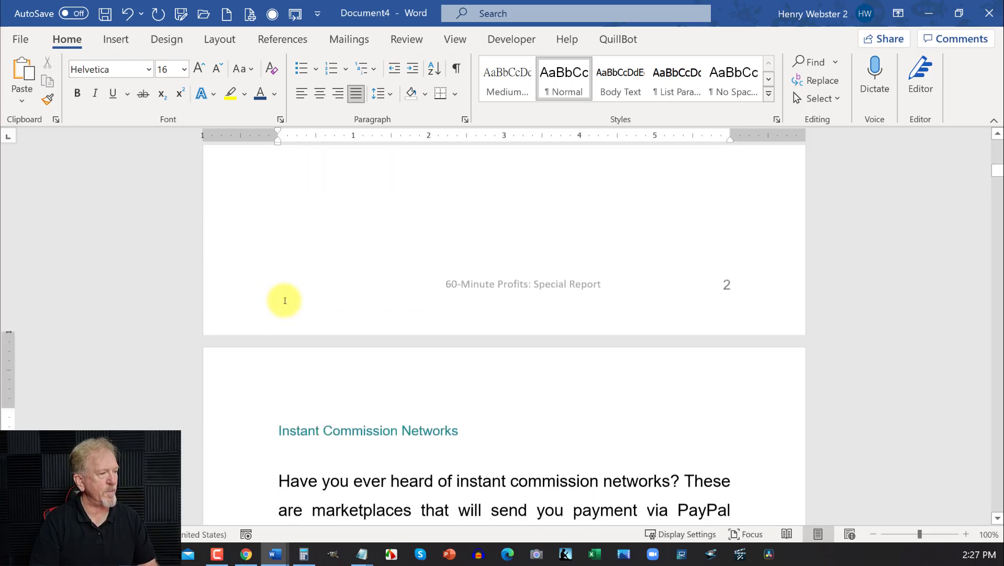
pyautogui.scroll(10, 285, 301)
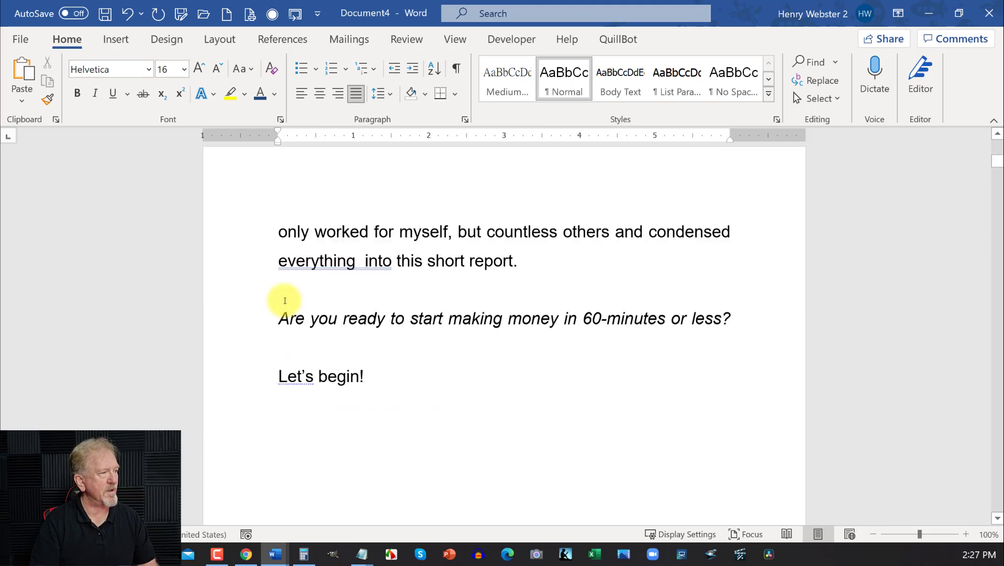
pyautogui.scroll(10, 285, 301)
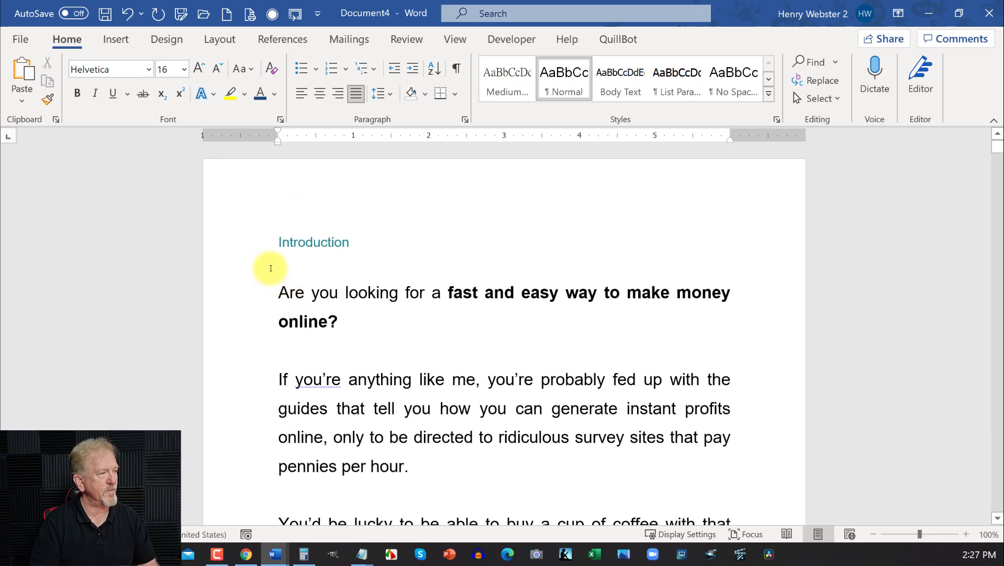
# Left-align all the text from the Introduction heading to the end of the new document.
pyautogui.moveTo(277, 242); pyautogui.dragTo(785, 563)
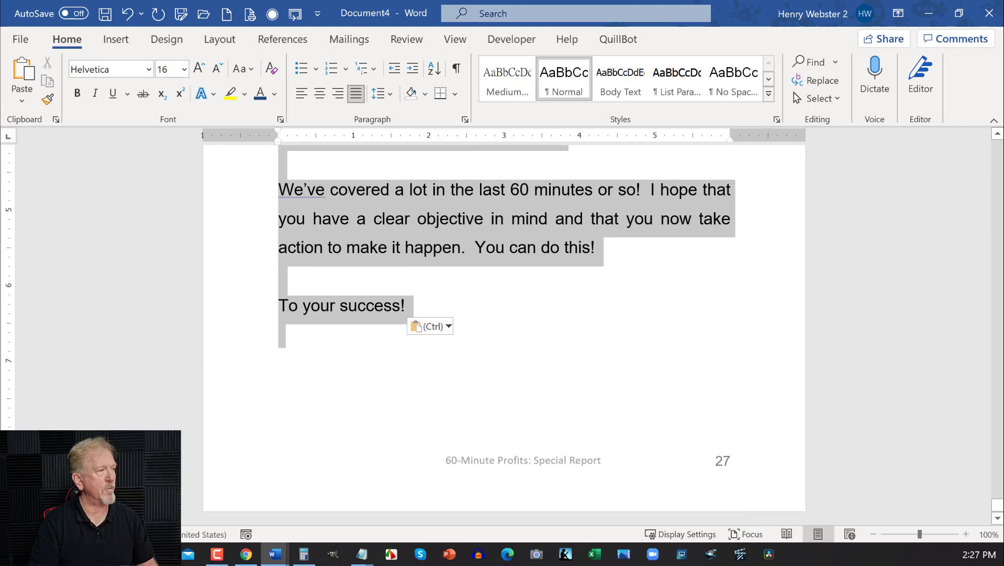
pyautogui.click(302, 94)
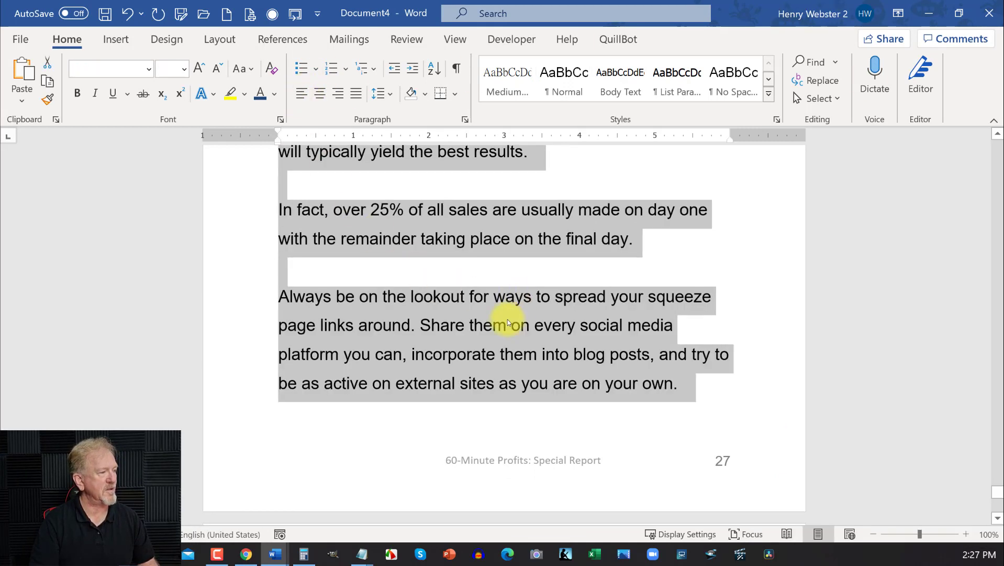
# Return to the start of the document, review the left-aligned Introduction text and clear the selection.
pyautogui.scroll(20, 999, 153)
pyautogui.scroll(20, 1000, 153)
pyautogui.scroll(5, 999, 153)
pyautogui.scroll(6, 997, 157)
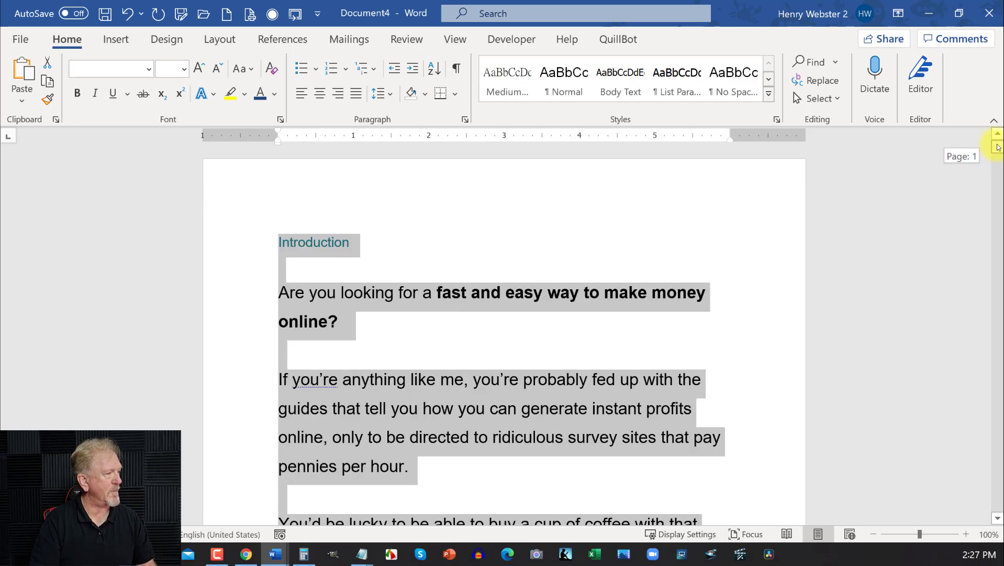
pyautogui.scroll(-10, 528, 299)
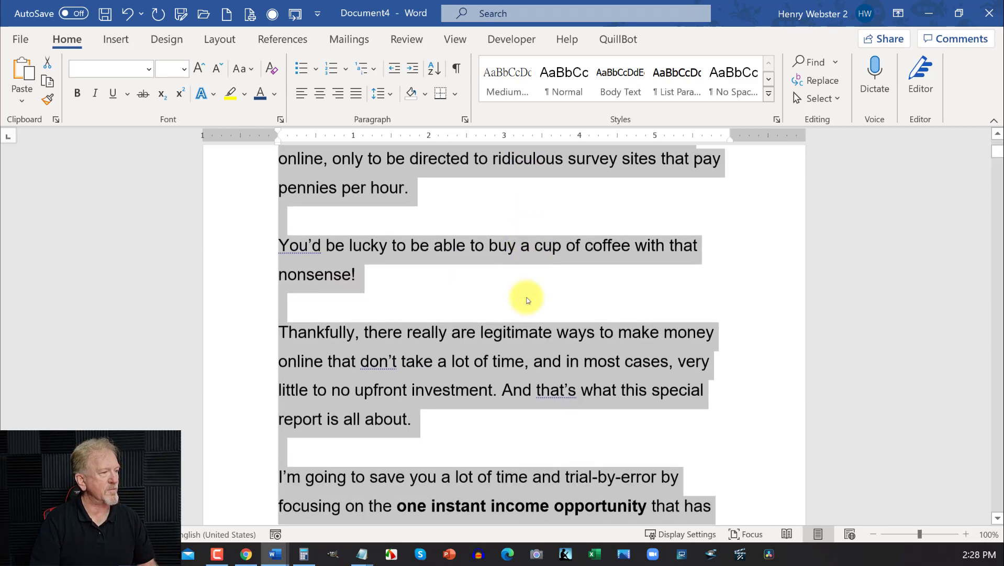
pyautogui.scroll(-1, 528, 299)
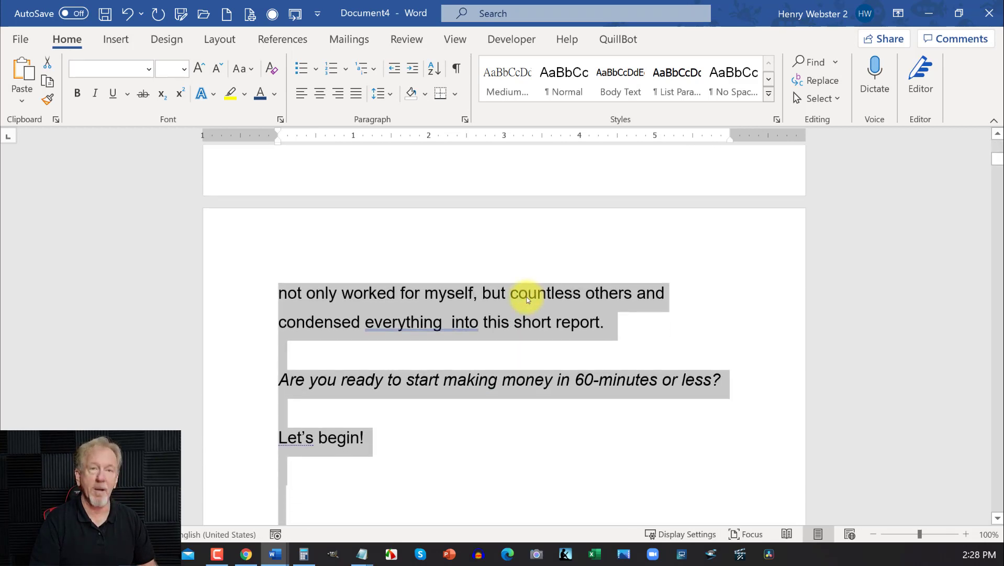
pyautogui.scroll(11, 528, 300)
pyautogui.click(514, 250)
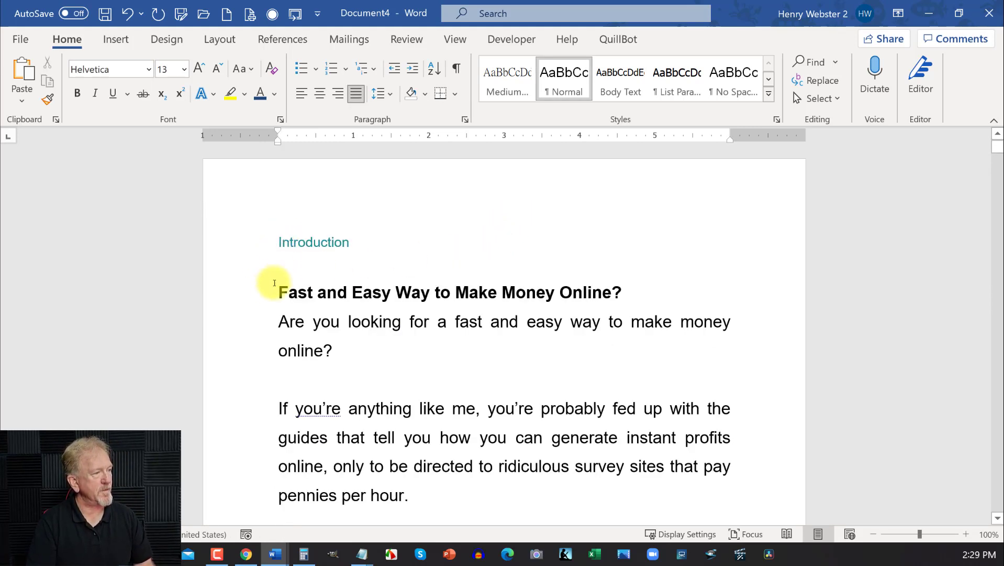
# Examine the bold subheadings above the paragraphs in the Introduction and Instant Commission Networks sections.
pyautogui.moveTo(278, 291); pyautogui.dragTo(632, 286)
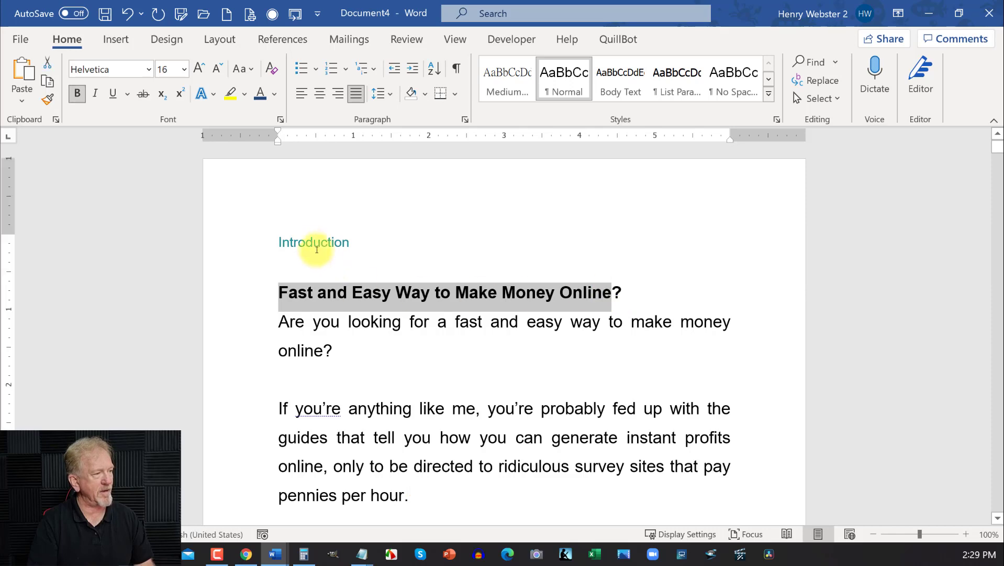
pyautogui.scroll(-1, 313, 239)
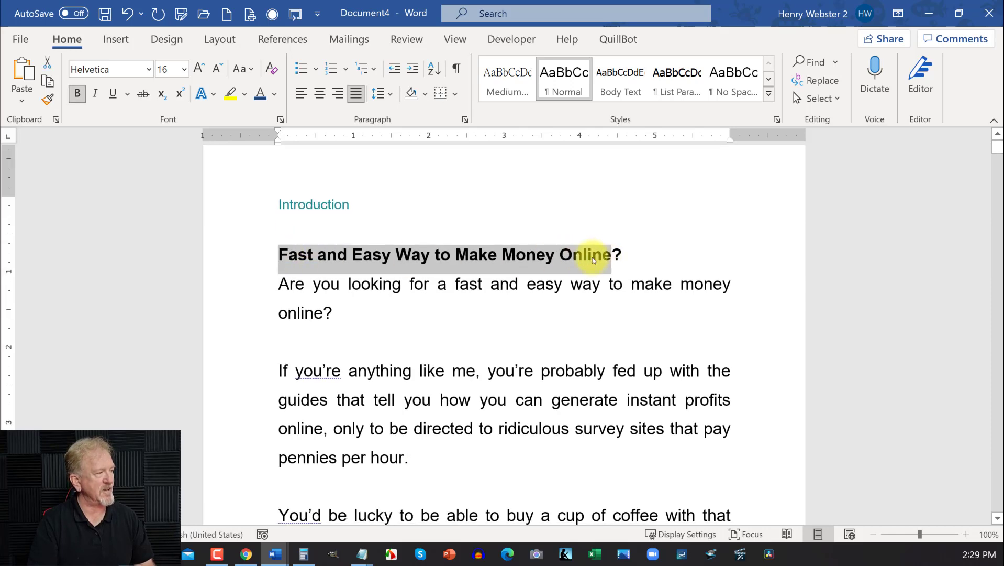
pyautogui.scroll(-1, 472, 283)
pyautogui.scroll(-8, 307, 312)
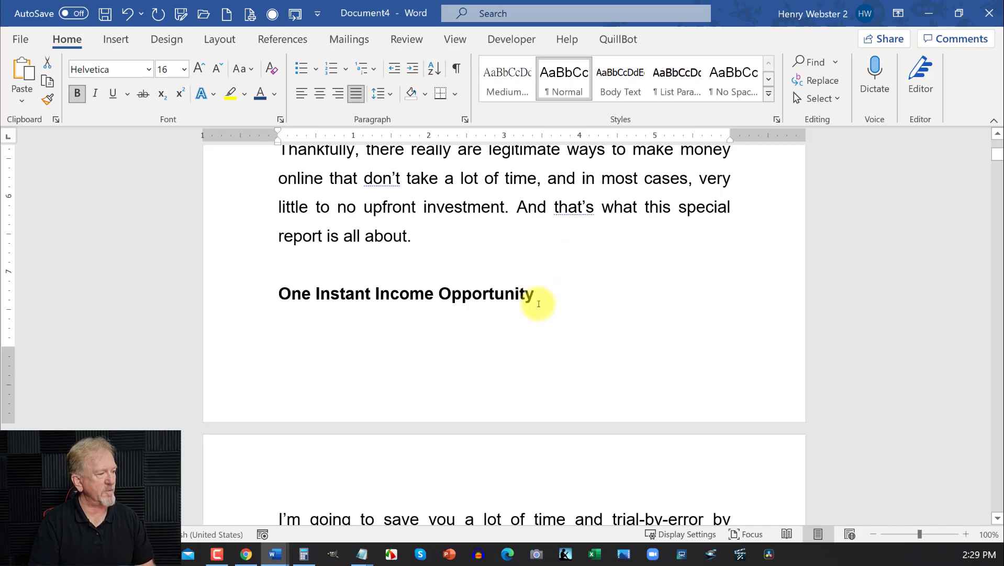
pyautogui.scroll(-8, 435, 314)
pyautogui.scroll(-12, 338, 343)
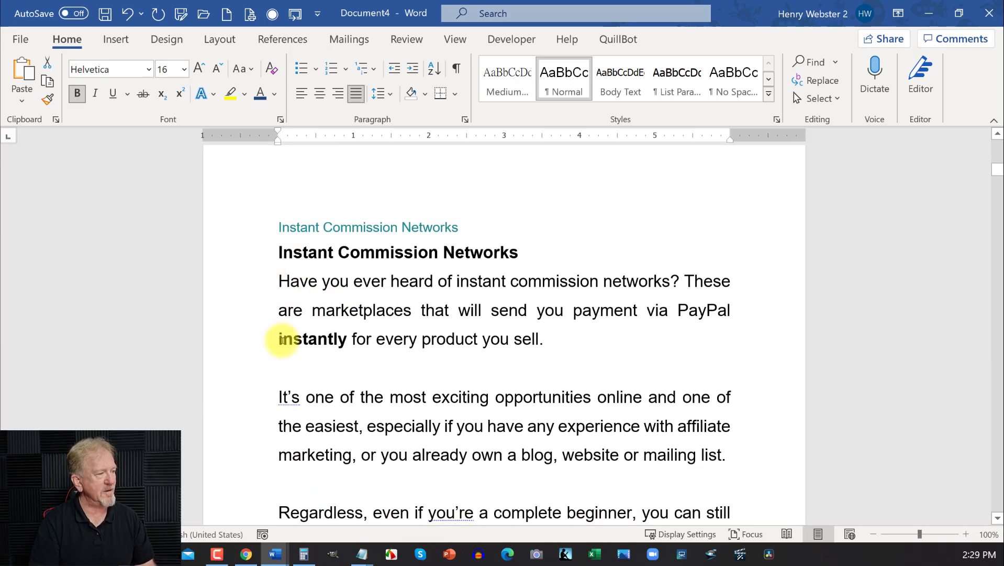
pyautogui.scroll(-7, 336, 353)
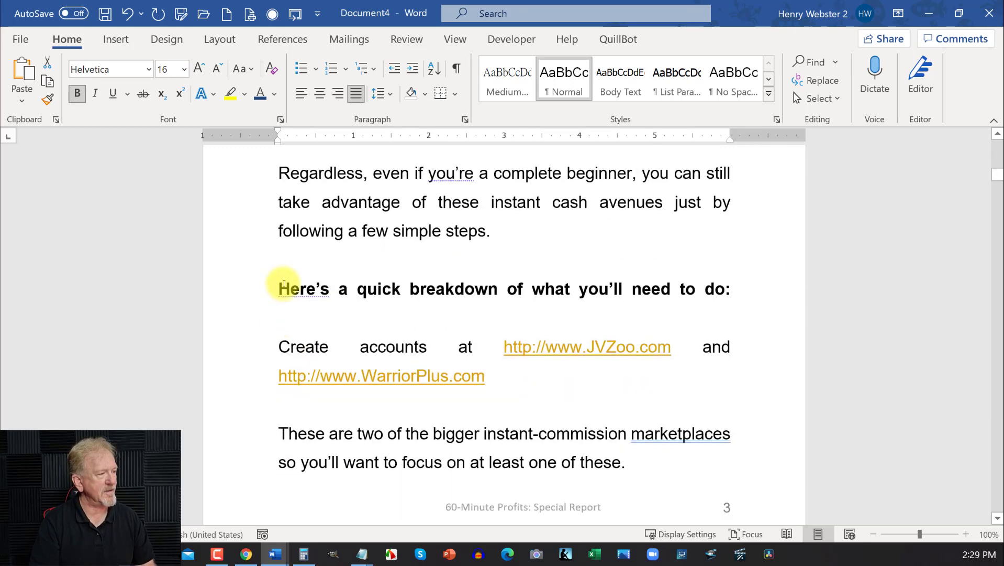
pyautogui.scroll(18, 291, 297)
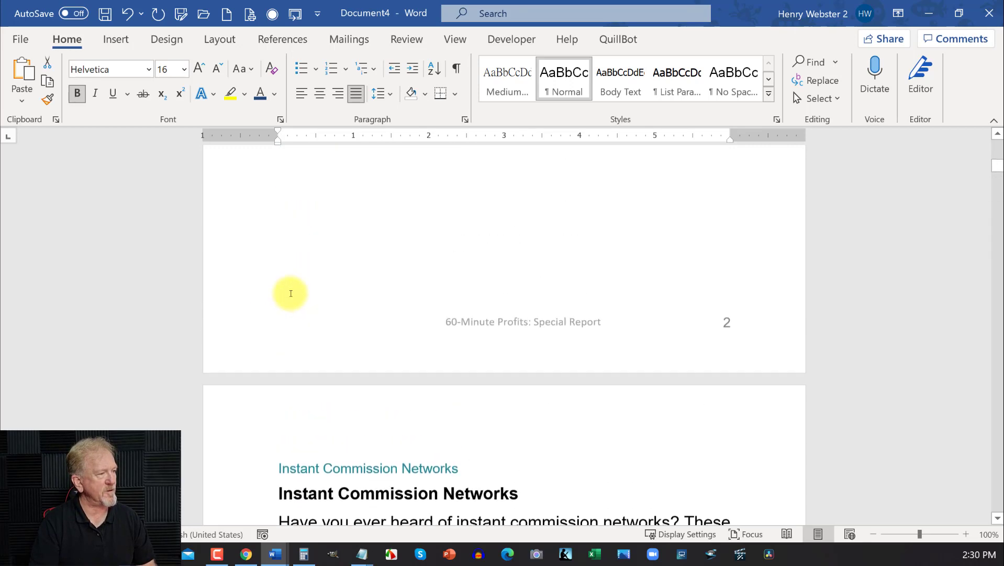
pyautogui.scroll(18, 288, 291)
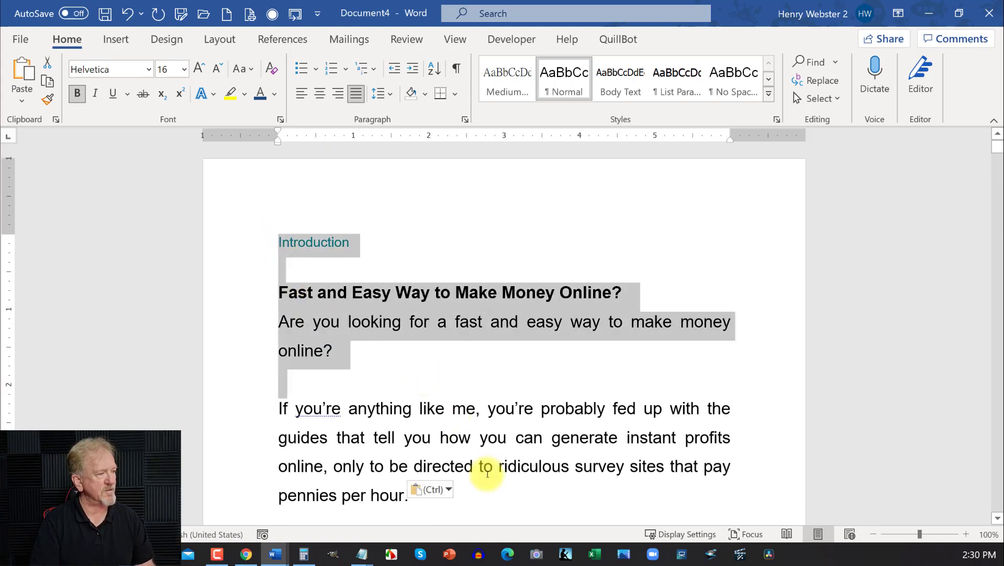
# Select the whole subheaded text from Introduction to the closing page, left-align it and return to page 1.
pyautogui.scroll(-20, 469, 445)
pyautogui.scroll(-20, 579, 563)
pyautogui.scroll(-20, 603, 563)
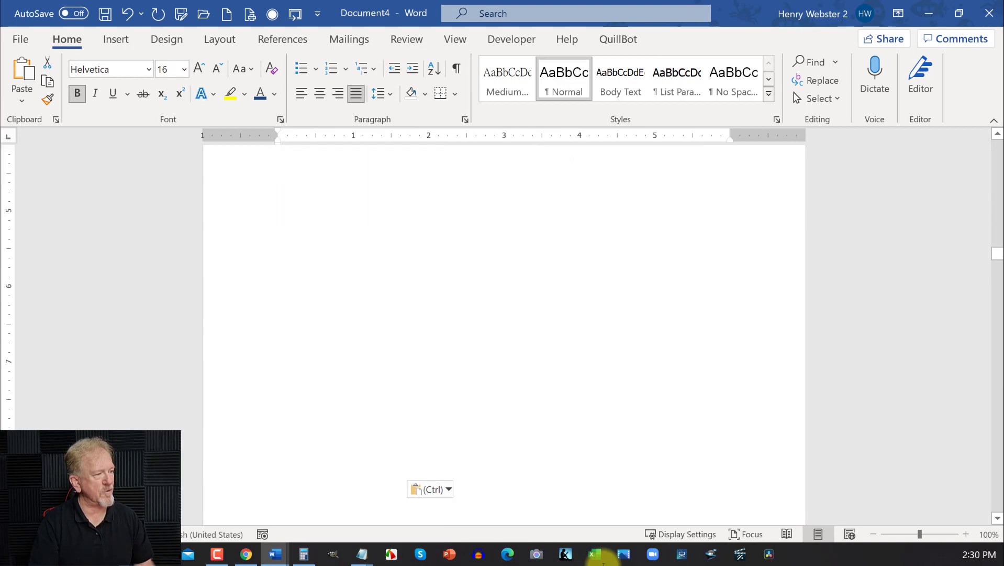
pyautogui.scroll(-20, 603, 562)
pyautogui.scroll(-20, 606, 560)
pyautogui.scroll(-20, 606, 562)
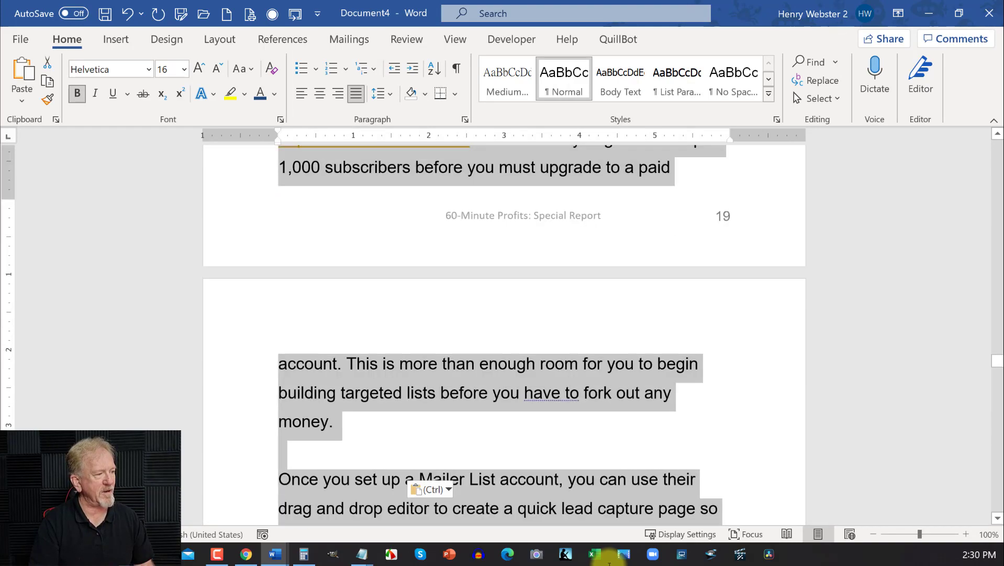
pyautogui.scroll(-20, 609, 563)
pyautogui.scroll(-20, 609, 563)
pyautogui.scroll(-20, 609, 563)
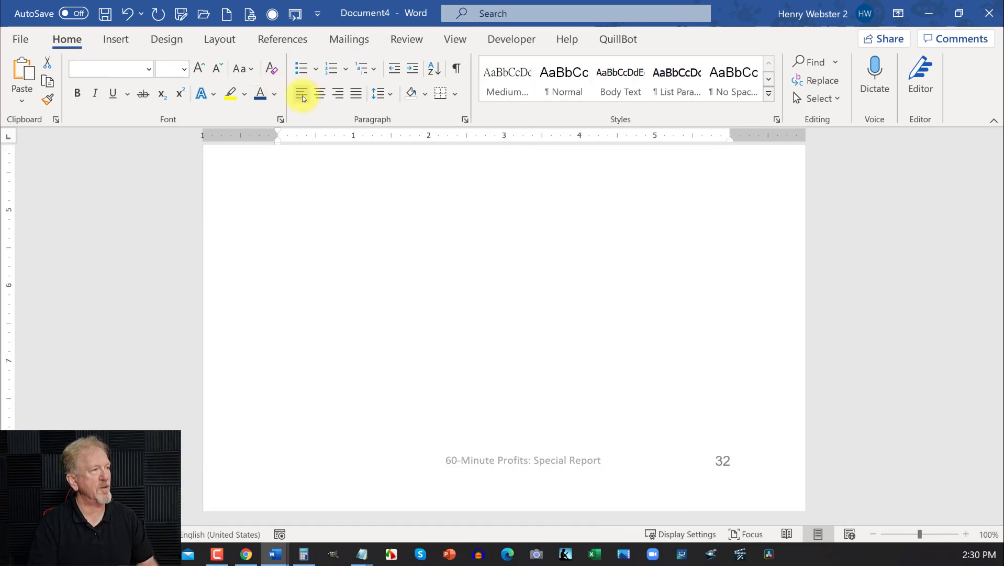
pyautogui.scroll(3, 453, 224)
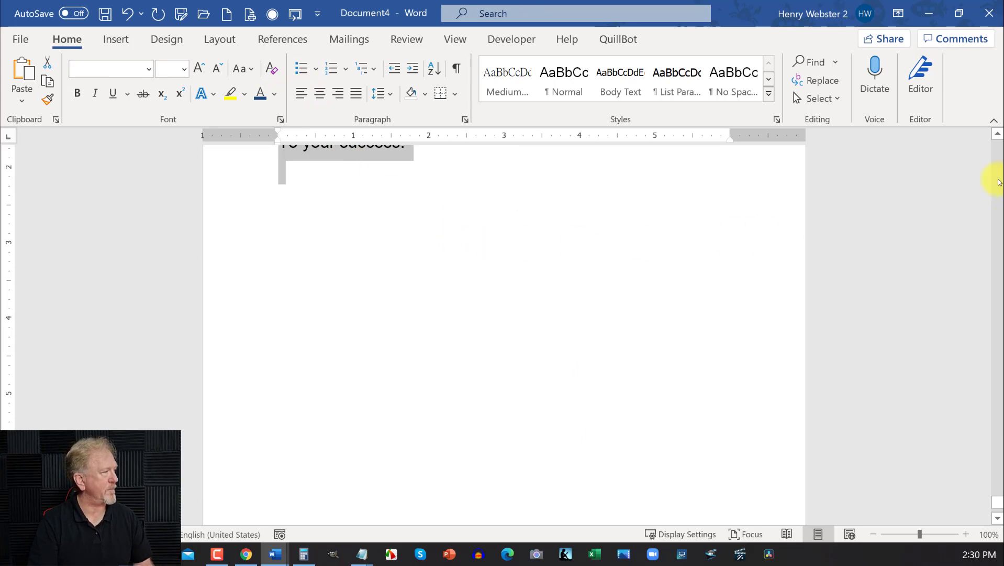
pyautogui.scroll(5, 998, 147)
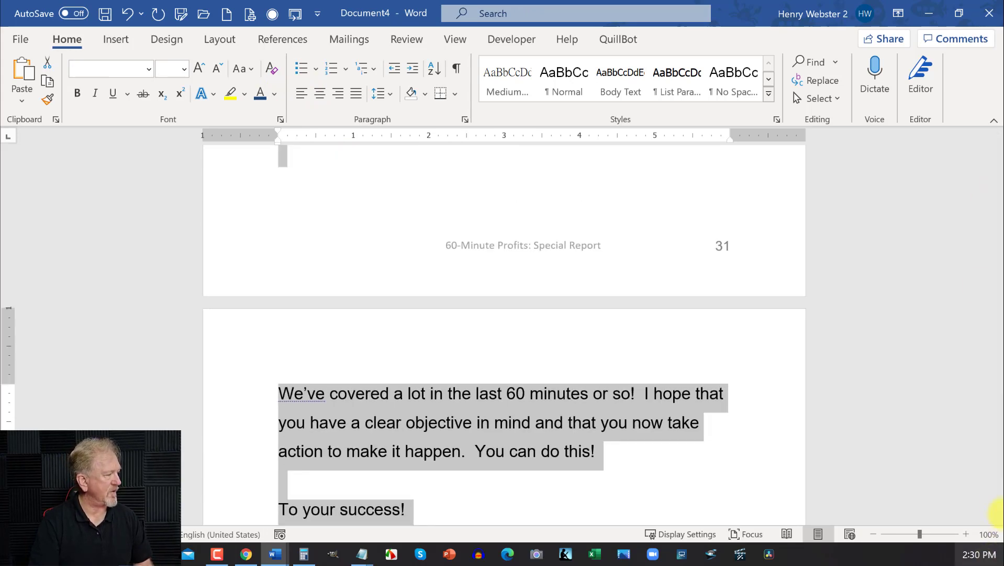
pyautogui.moveTo(996, 500); pyautogui.dragTo(996, 139)
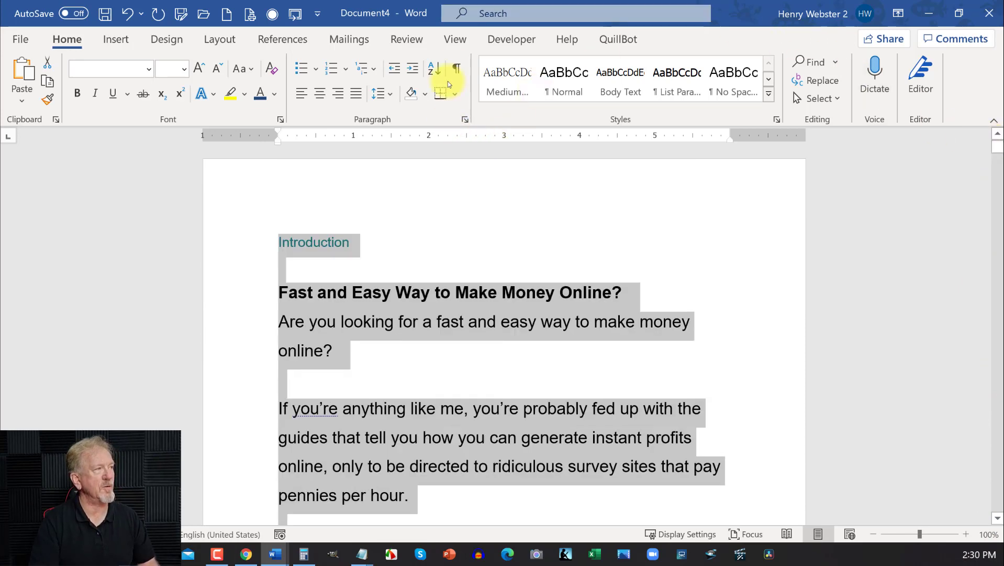
# In Outline view, set the Introduction heading to Level 1 and the "Fast and Easy Way to Make Money Online?" subheading to Level 2.
pyautogui.click(460, 40)
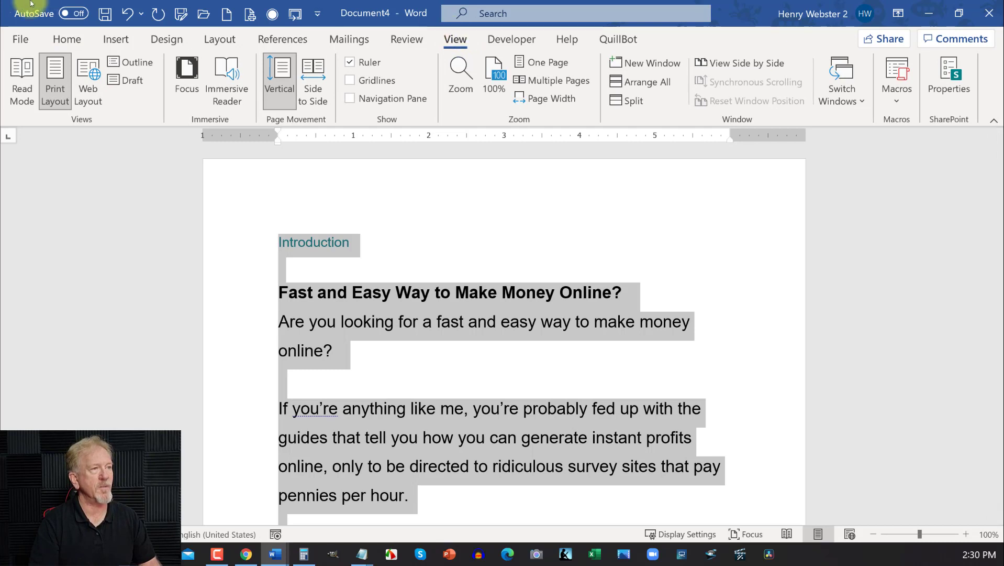
pyautogui.click(121, 63)
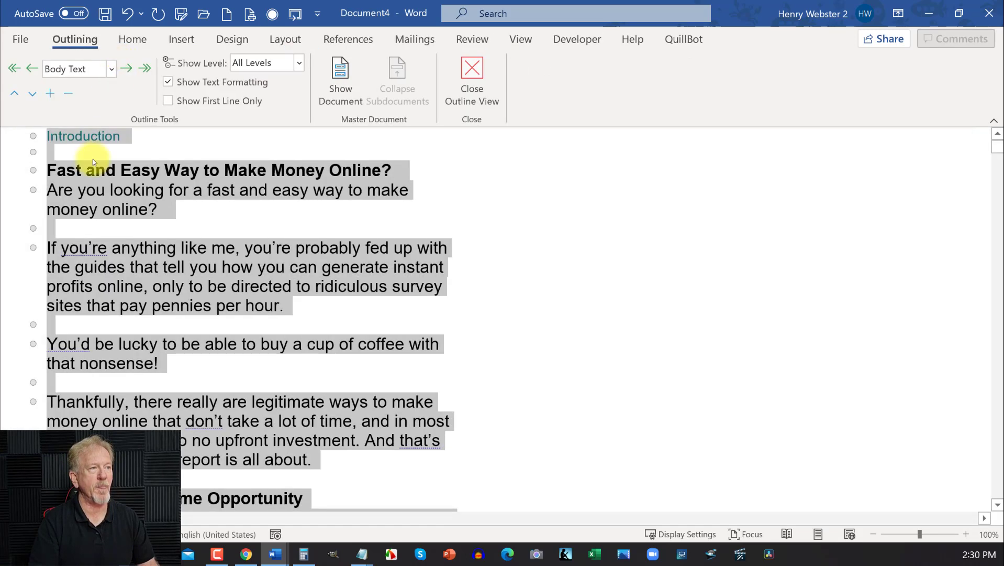
pyautogui.click(49, 137)
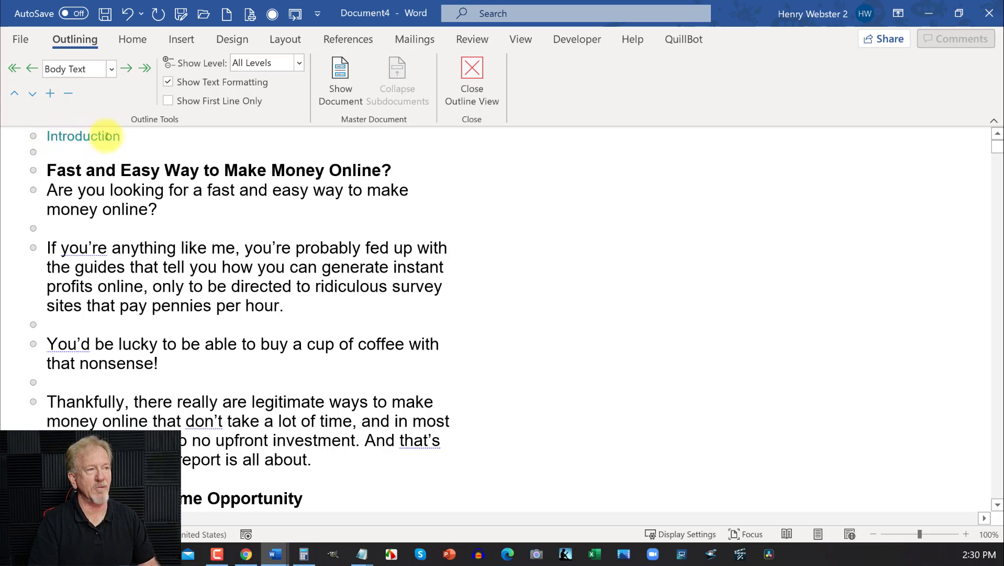
pyautogui.click(111, 69)
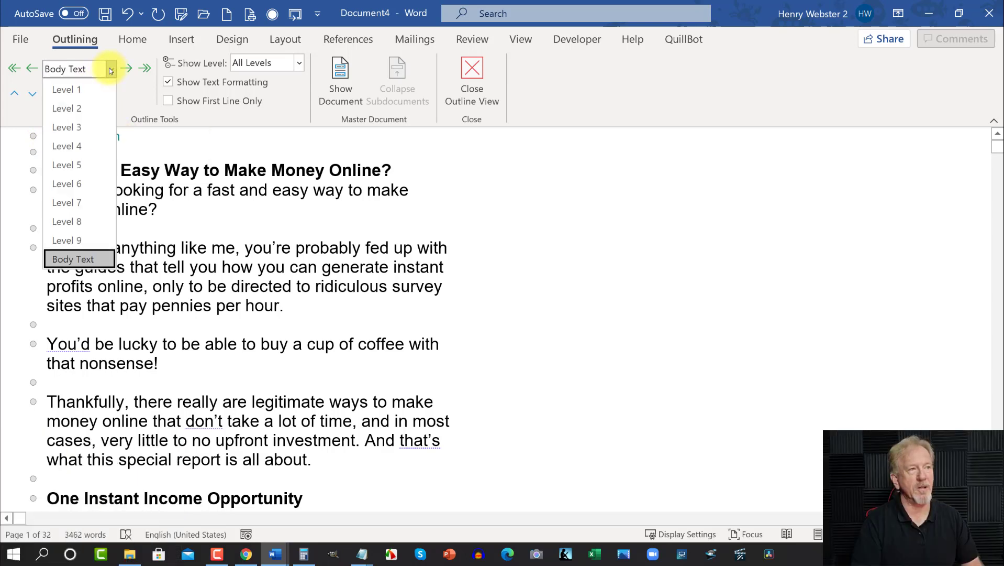
pyautogui.click(70, 89)
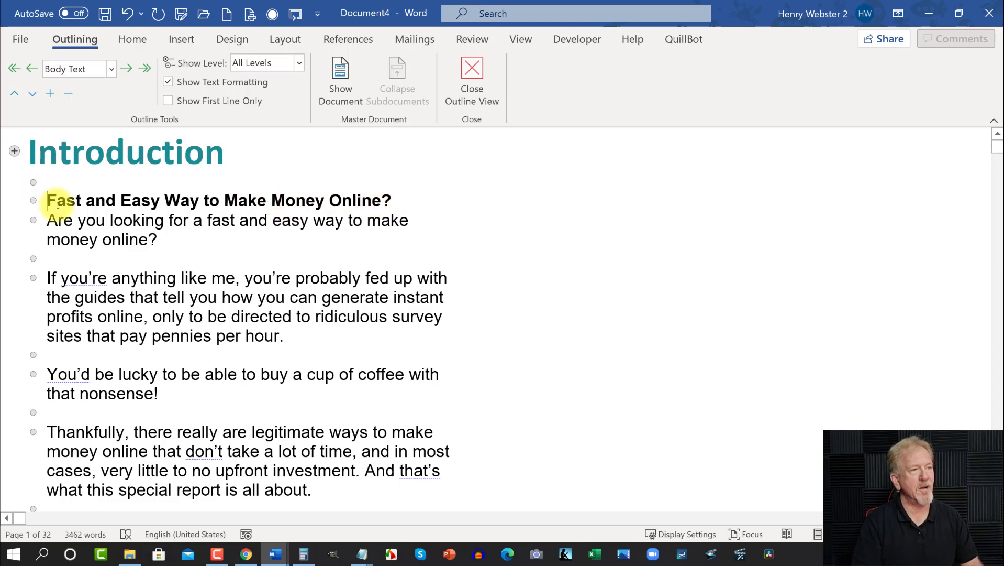
pyautogui.click(112, 69)
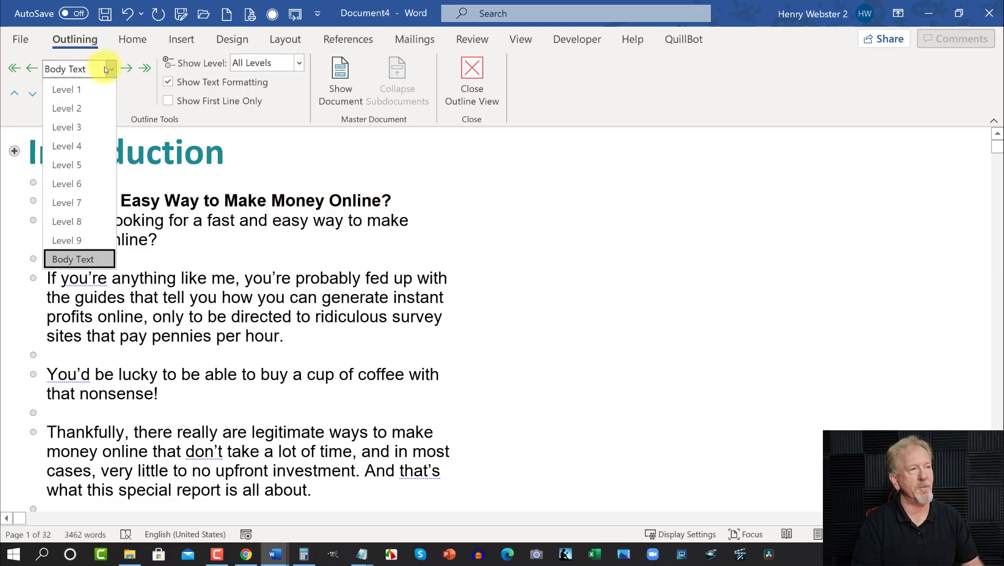
pyautogui.click(70, 108)
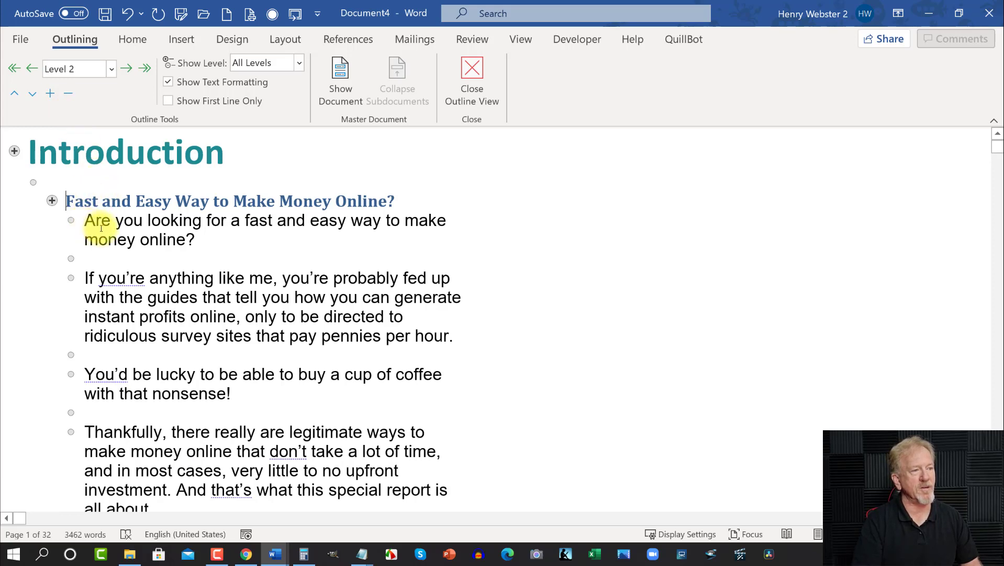
# Examine the outline levels of the Introduction heading and its subheadings.
pyautogui.scroll(-3, 99, 227)
pyautogui.scroll(-3, 102, 229)
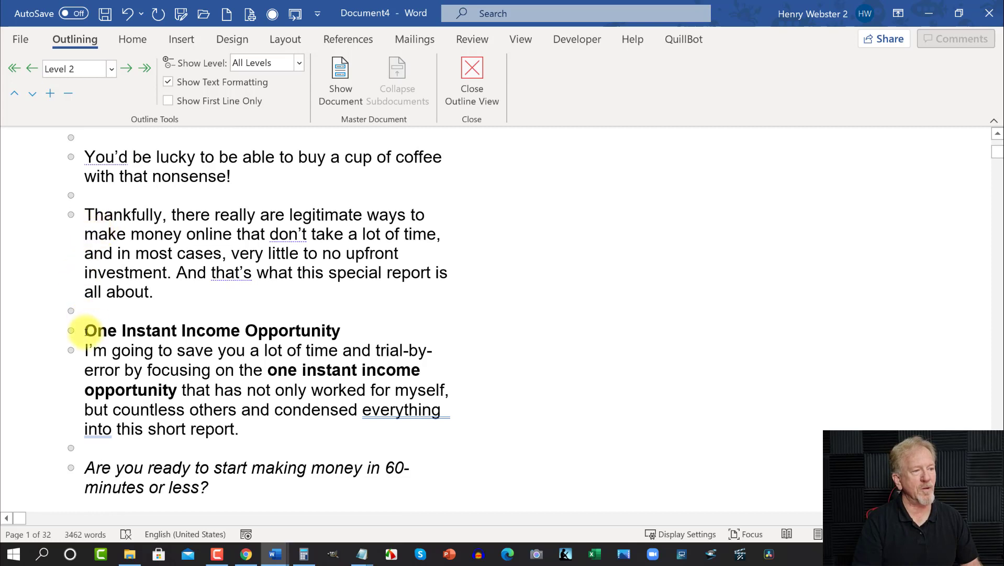
pyautogui.click(85, 330)
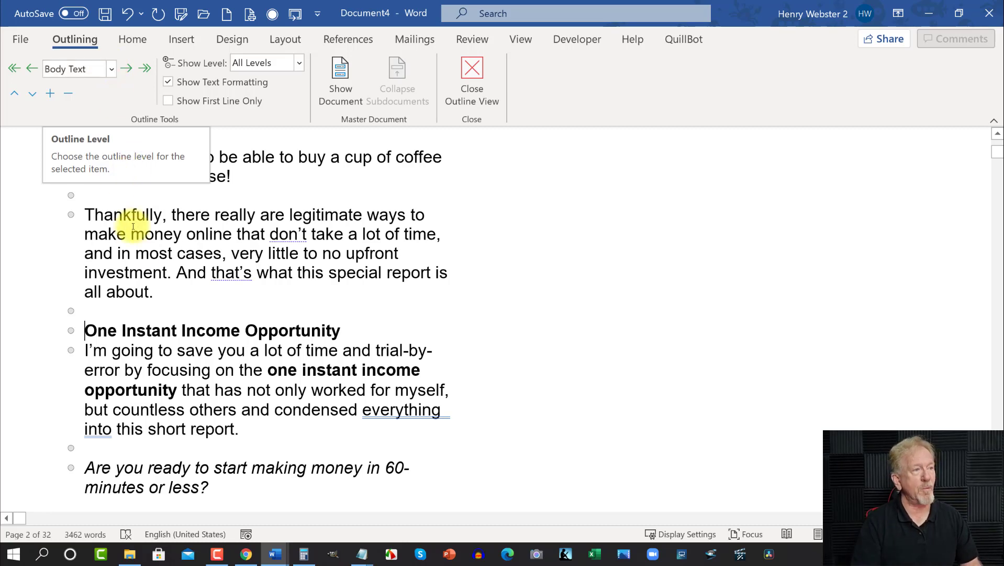
pyautogui.scroll(4, 576, 204)
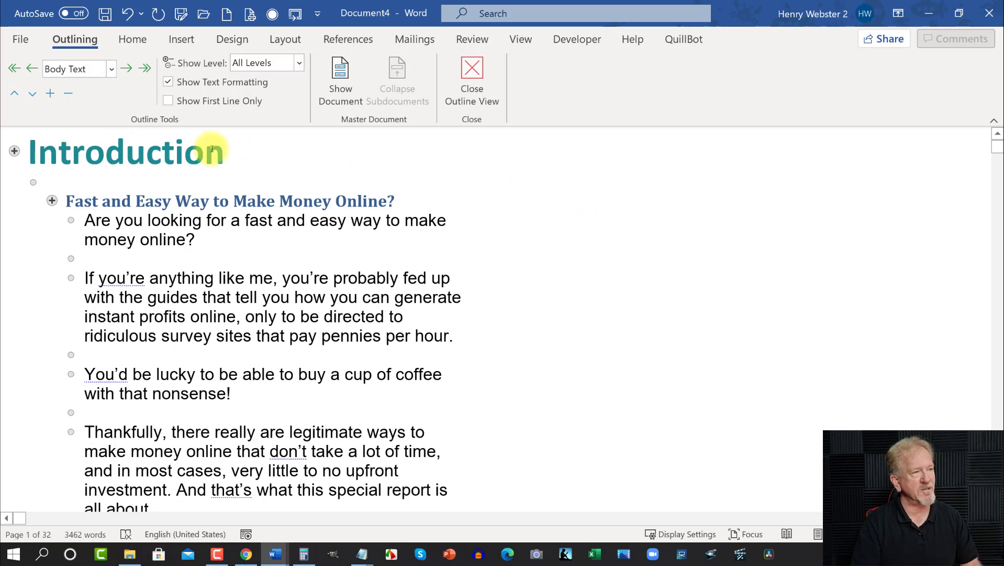
pyautogui.moveTo(226, 156); pyautogui.dragTo(21, 159)
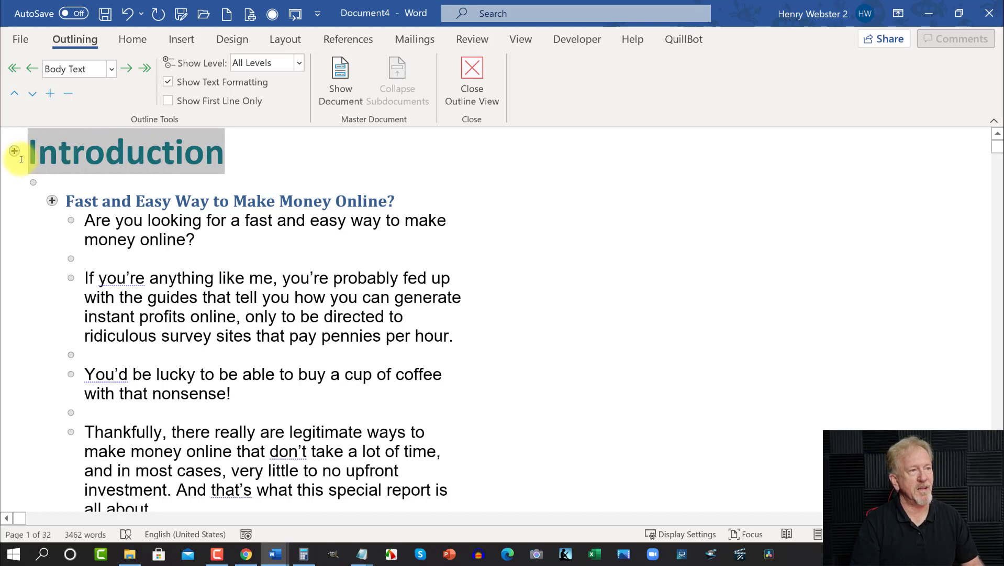
pyautogui.click(65, 200)
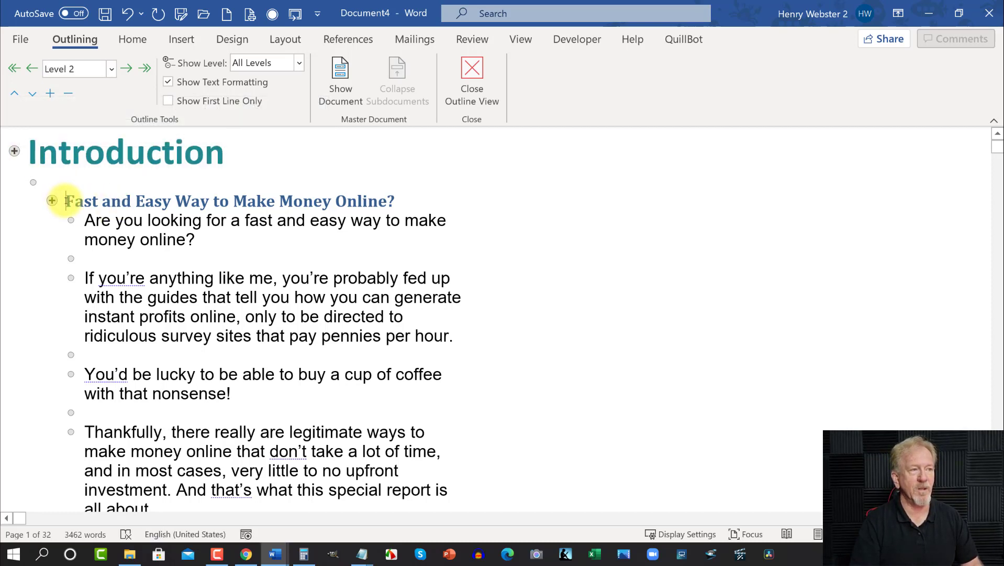
pyautogui.moveTo(66, 201); pyautogui.dragTo(376, 200)
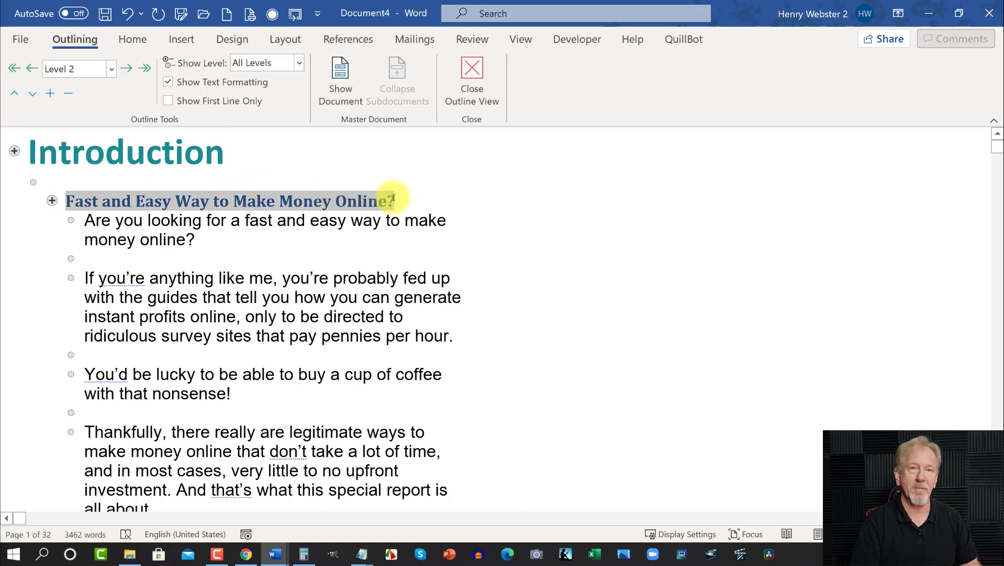
pyautogui.click(177, 156)
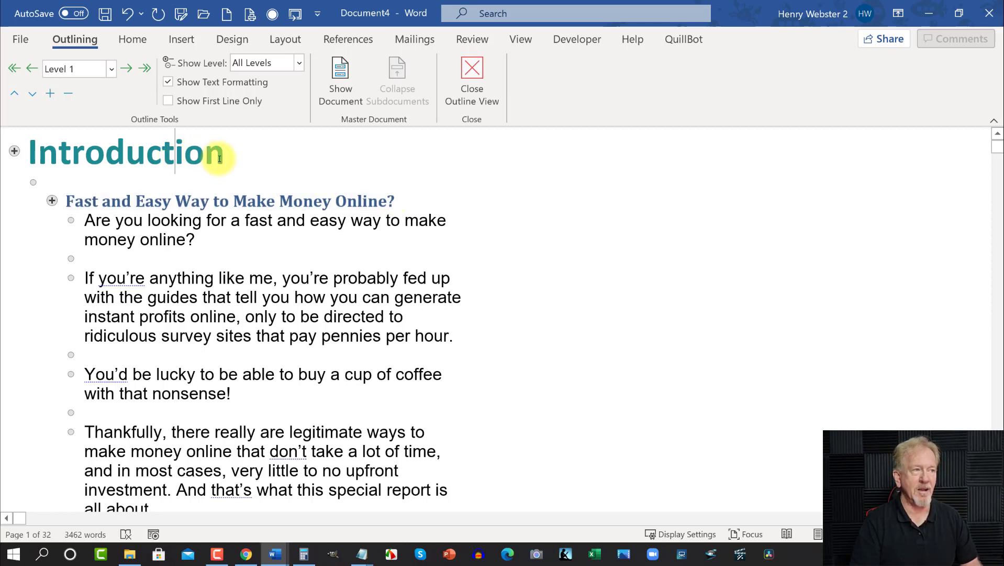
# Set the "One Instant Income Opportunity" subheading to Level 2 and go on to the Instant Commission Networks section.
pyautogui.scroll(-5, 262, 160)
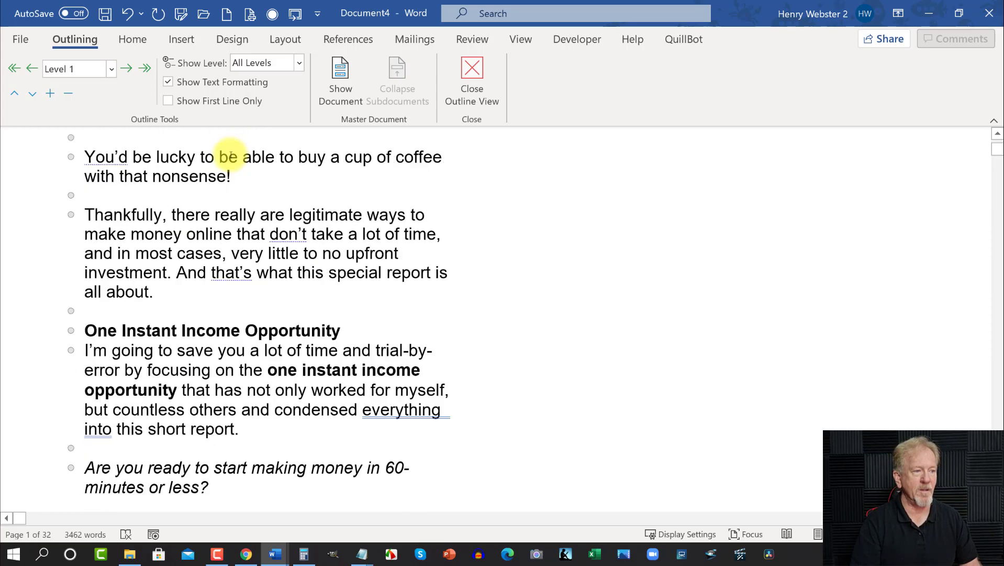
pyautogui.moveTo(344, 292); pyautogui.dragTo(96, 294)
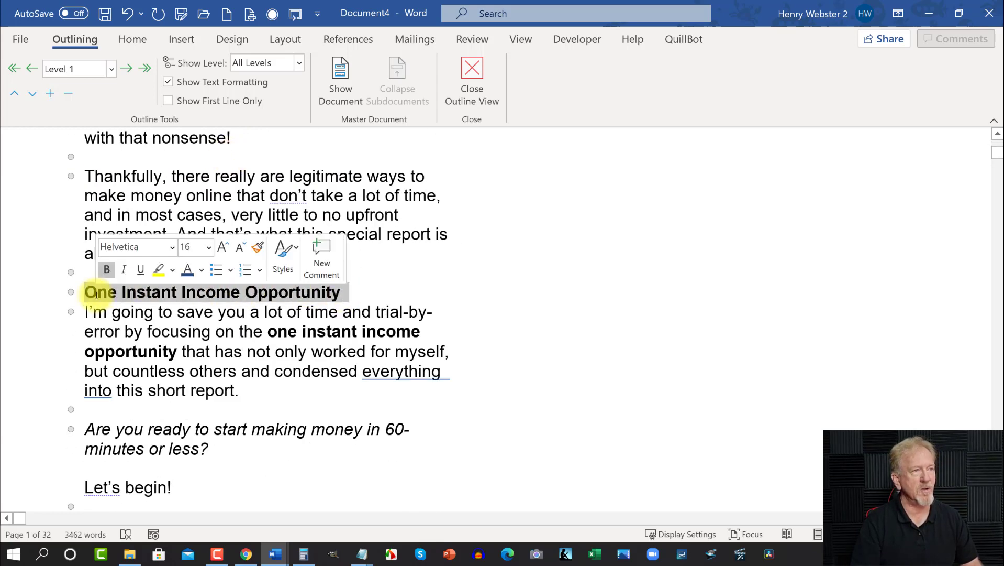
pyautogui.click(111, 70)
pyautogui.click(68, 105)
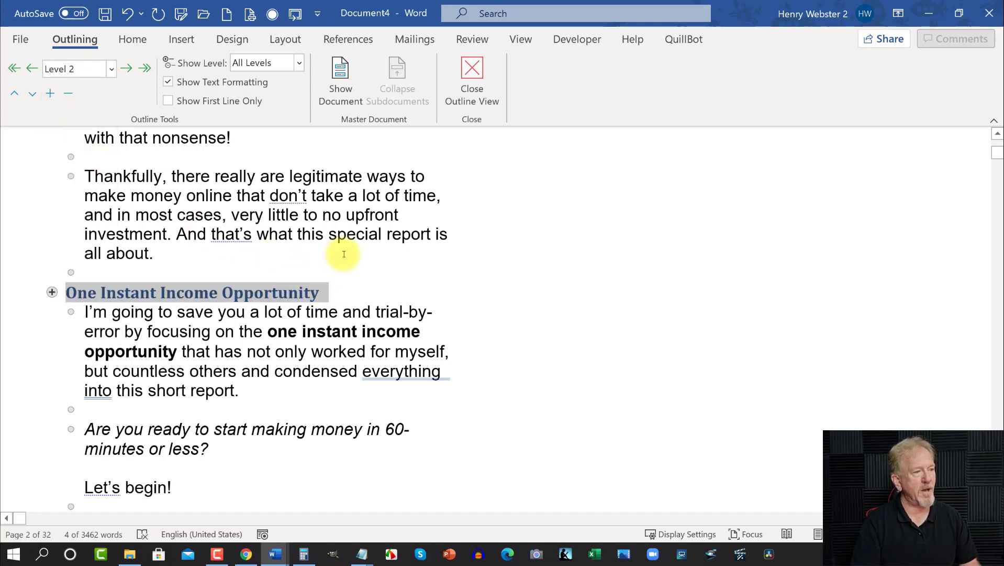
pyautogui.scroll(-5, 344, 254)
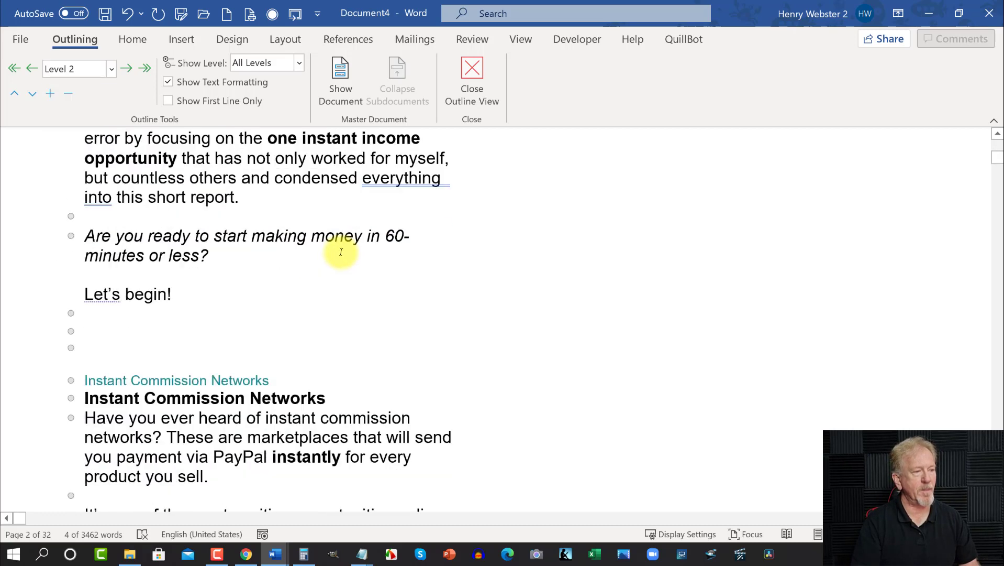
# Set the teal Instant Commission Networks heading to Level 1 and the bold subheading of the same name below it to Level 2.
pyautogui.moveTo(85, 302); pyautogui.dragTo(275, 298)
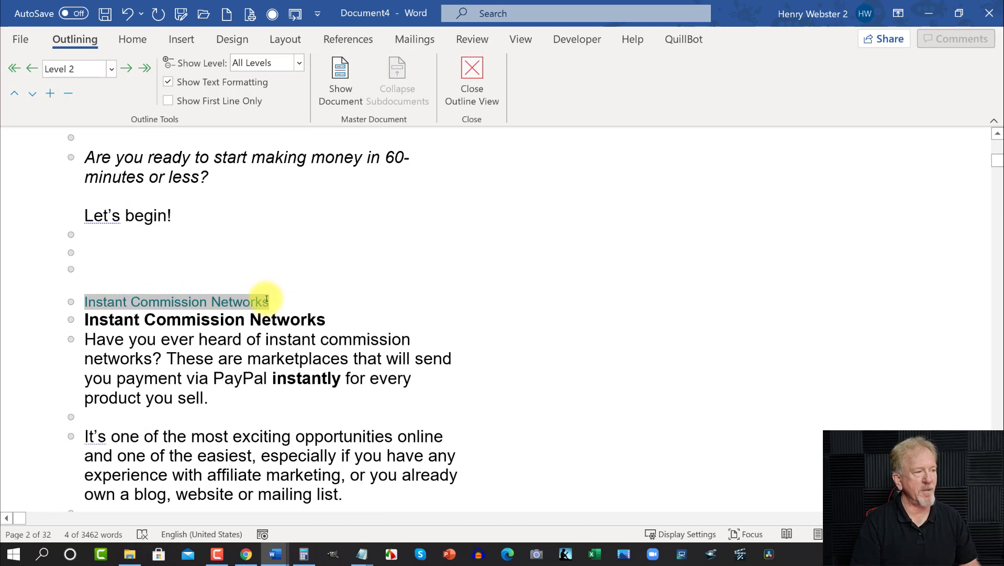
pyautogui.click(112, 68)
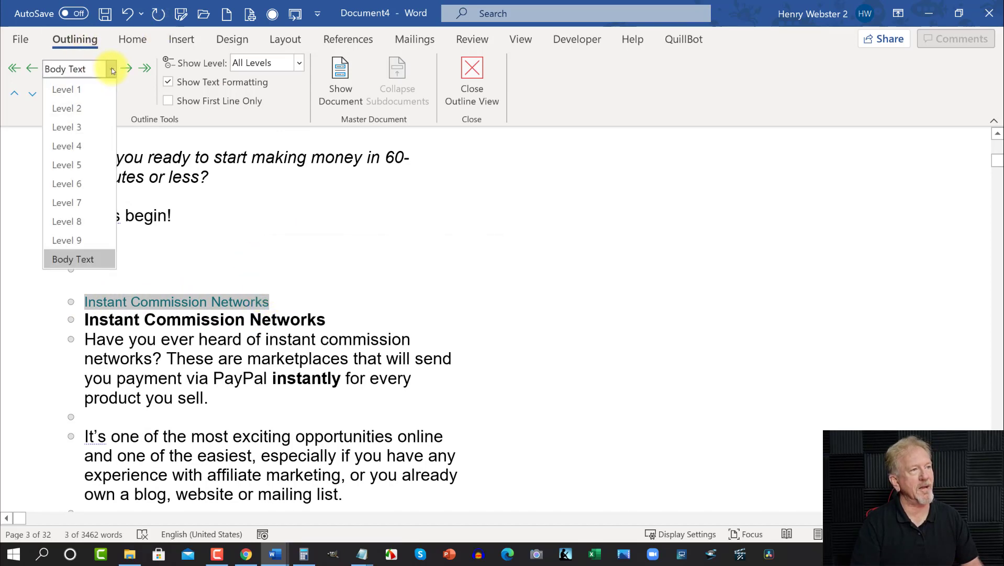
pyautogui.click(76, 90)
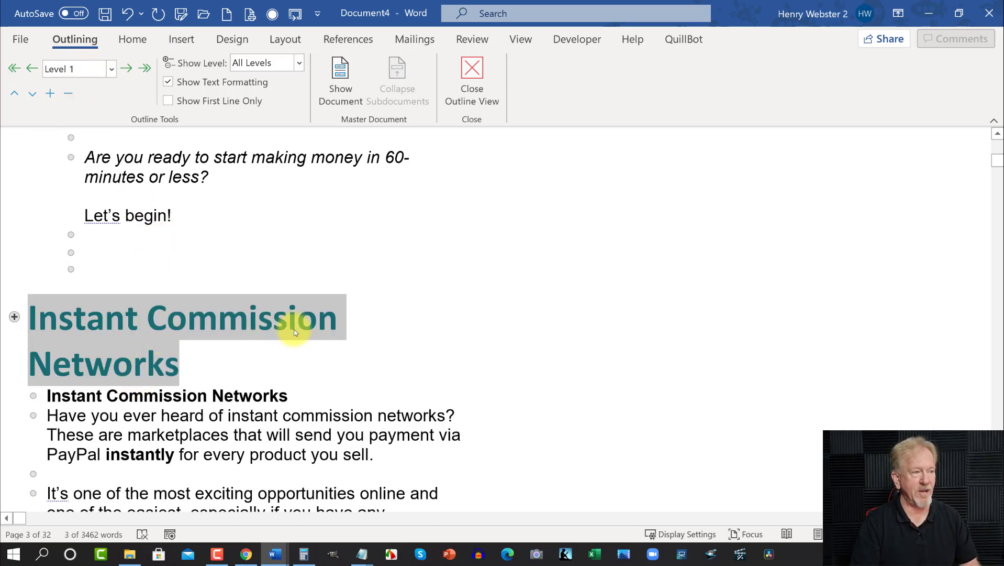
pyautogui.scroll(10, 442, 284)
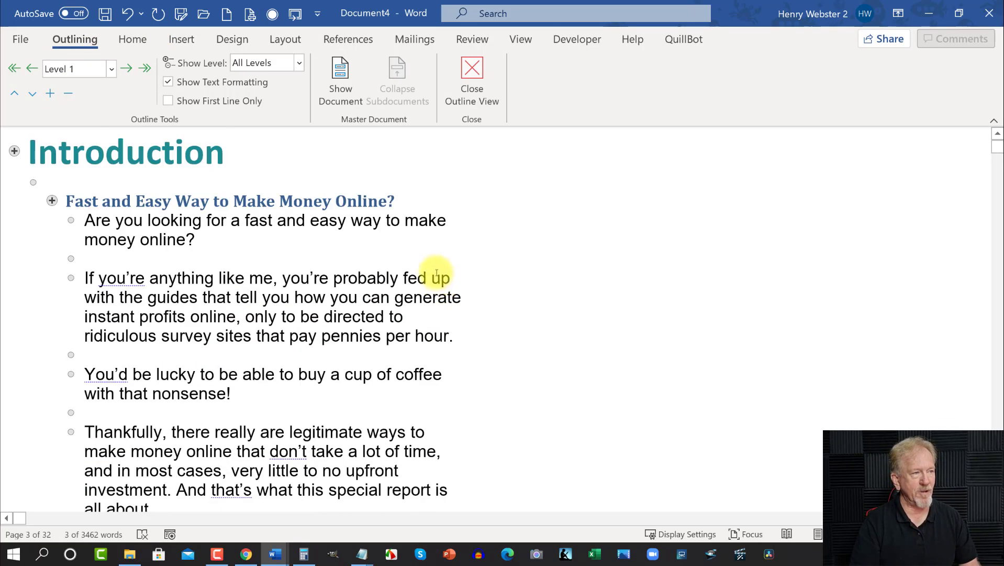
pyautogui.scroll(-10, 439, 236)
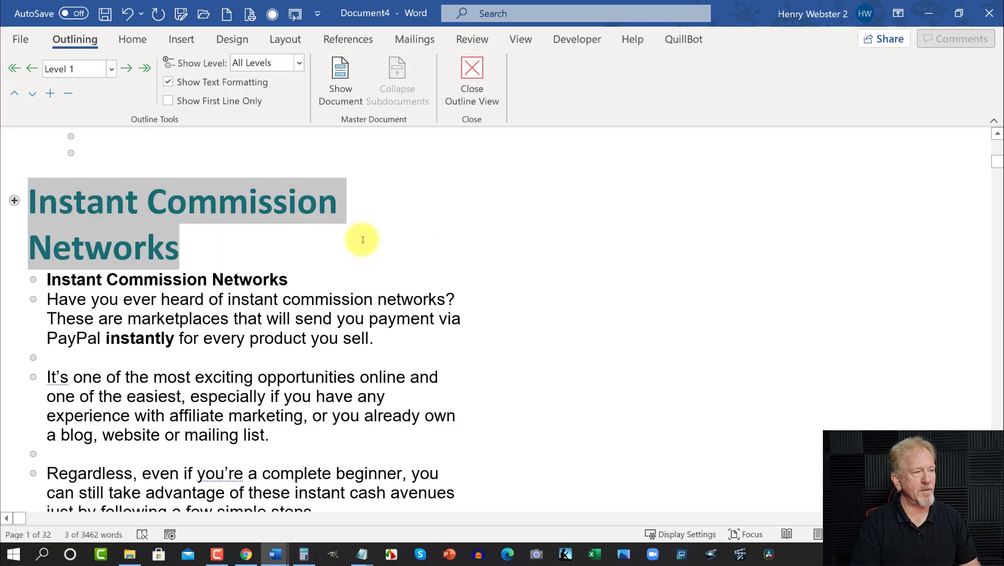
pyautogui.moveTo(296, 279); pyautogui.dragTo(53, 281)
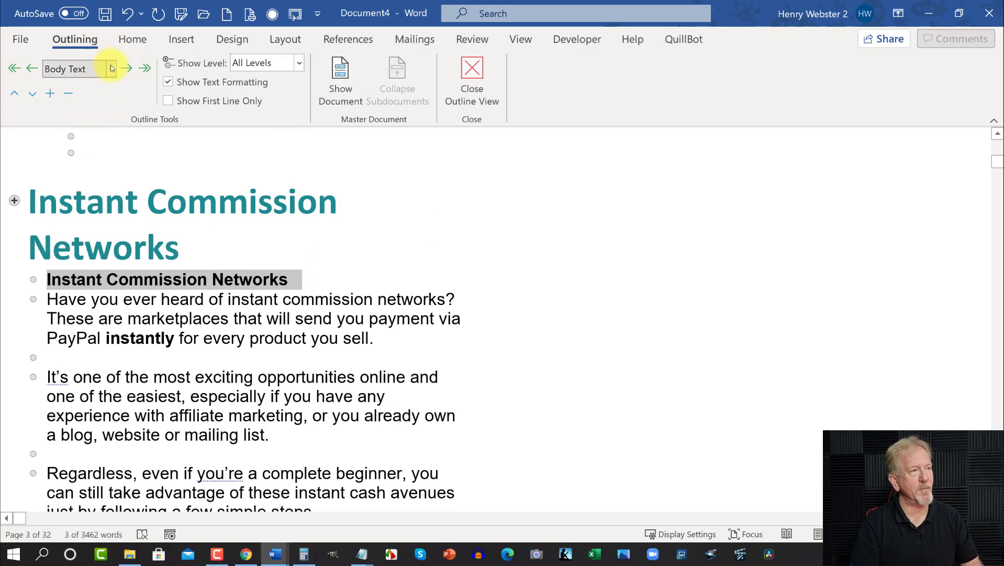
pyautogui.click(111, 68)
pyautogui.click(77, 109)
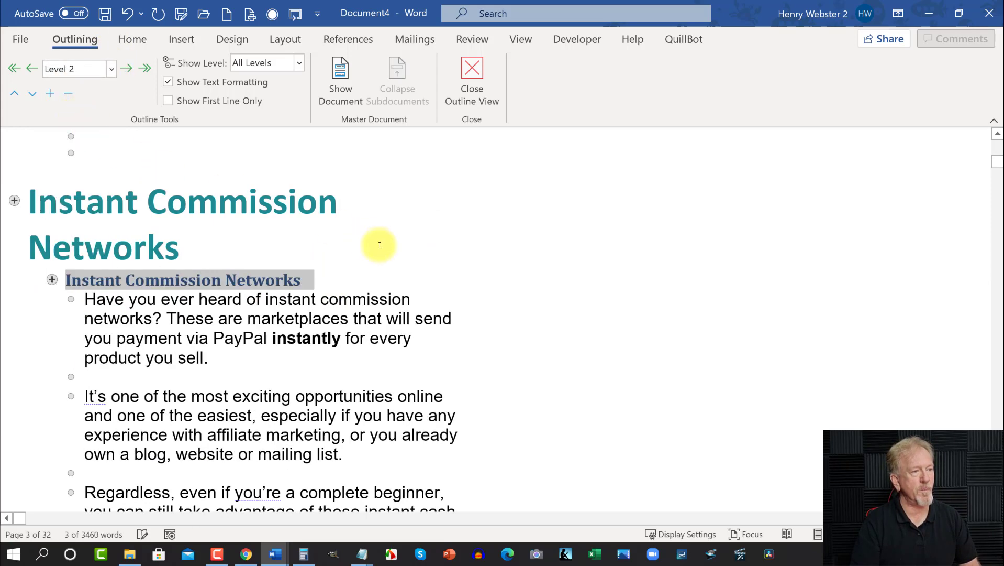
# Set the "Here's a quick breakdown of what you'll need to do:" paragraph, including its "Create accounts at" lines, to Level 2.
pyautogui.scroll(-4, 397, 273)
pyautogui.moveTo(84, 350); pyautogui.dragTo(362, 421)
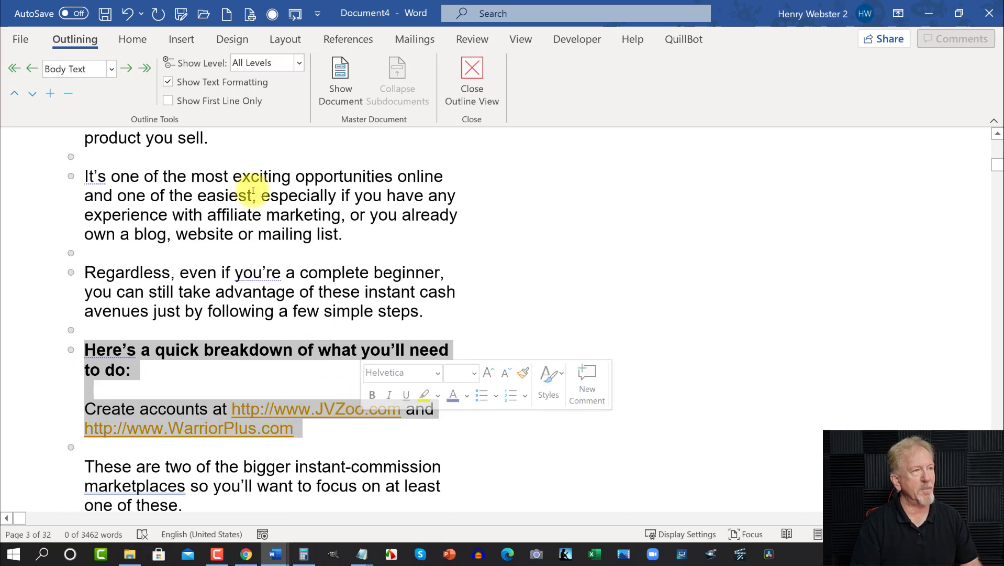
pyautogui.click(112, 68)
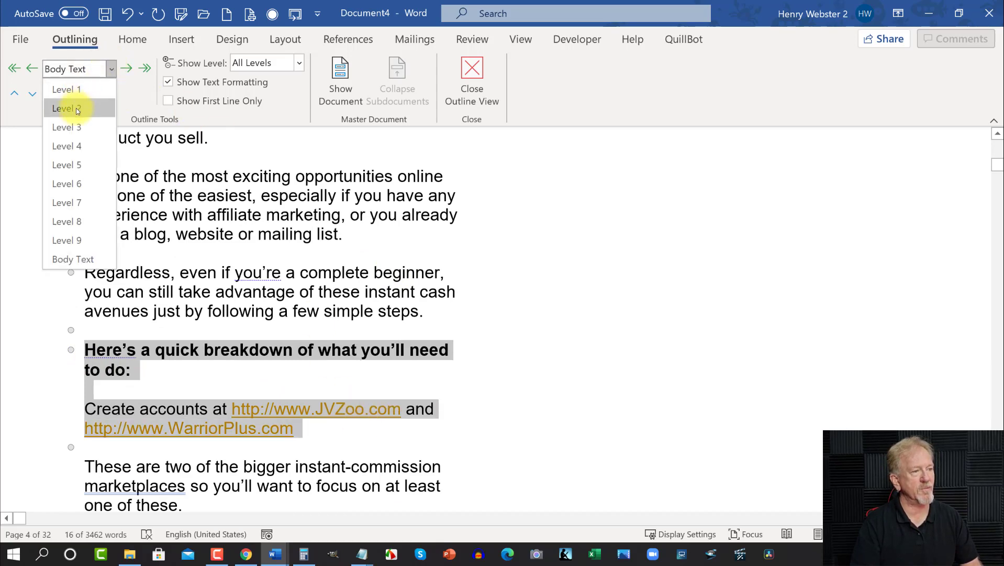
pyautogui.click(68, 106)
# Set the "The idea behind them is a very simple one:" and "Set Up Campaigns" subheadings to Level 2.
pyautogui.scroll(-3, 544, 327)
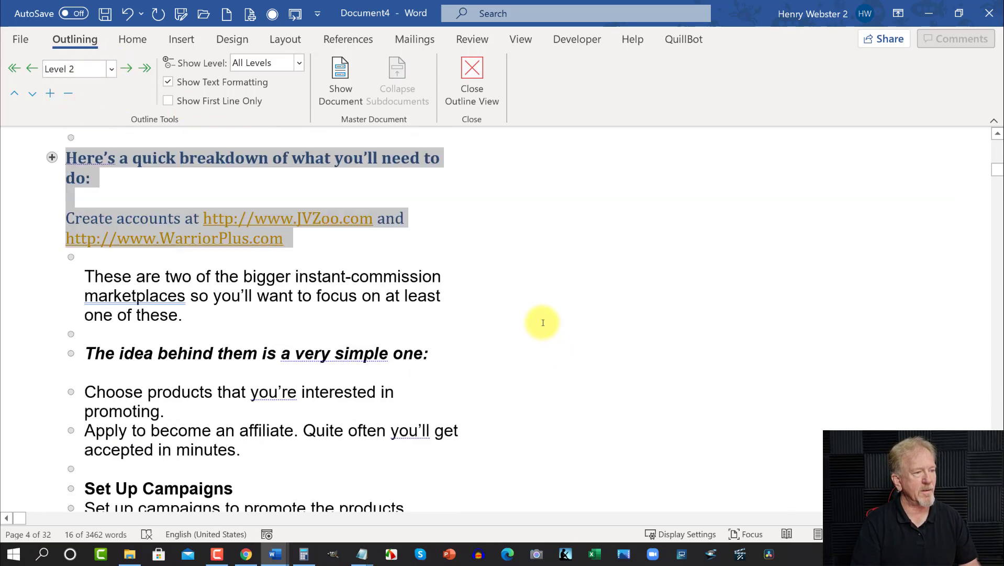
pyautogui.scroll(-1, 492, 276)
pyautogui.moveTo(437, 315); pyautogui.dragTo(85, 315)
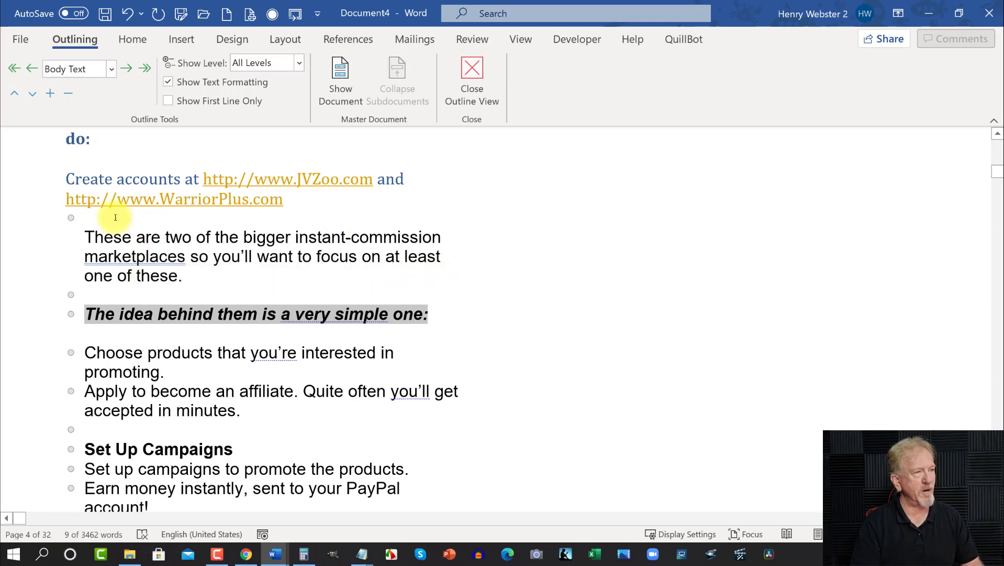
pyautogui.click(111, 70)
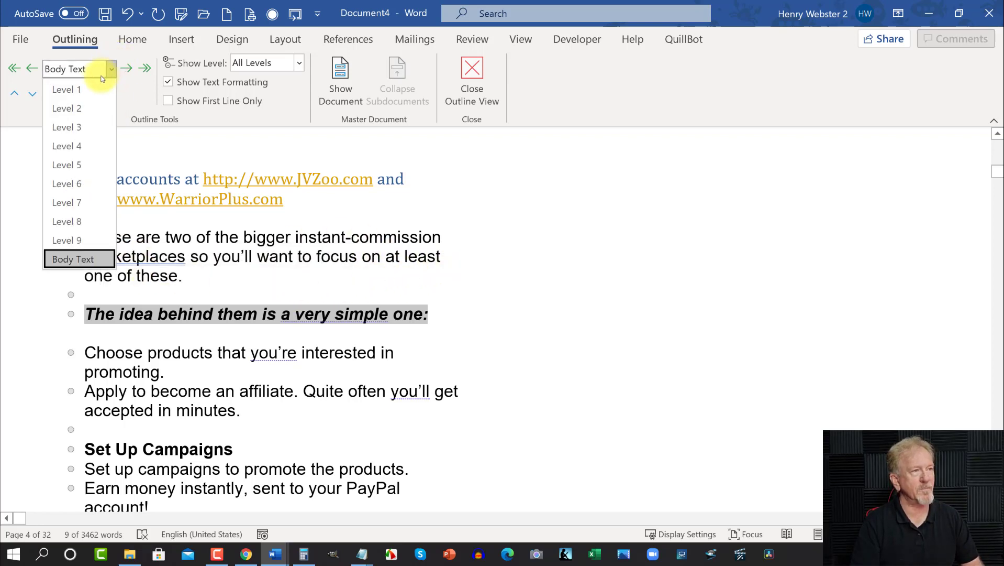
pyautogui.click(80, 109)
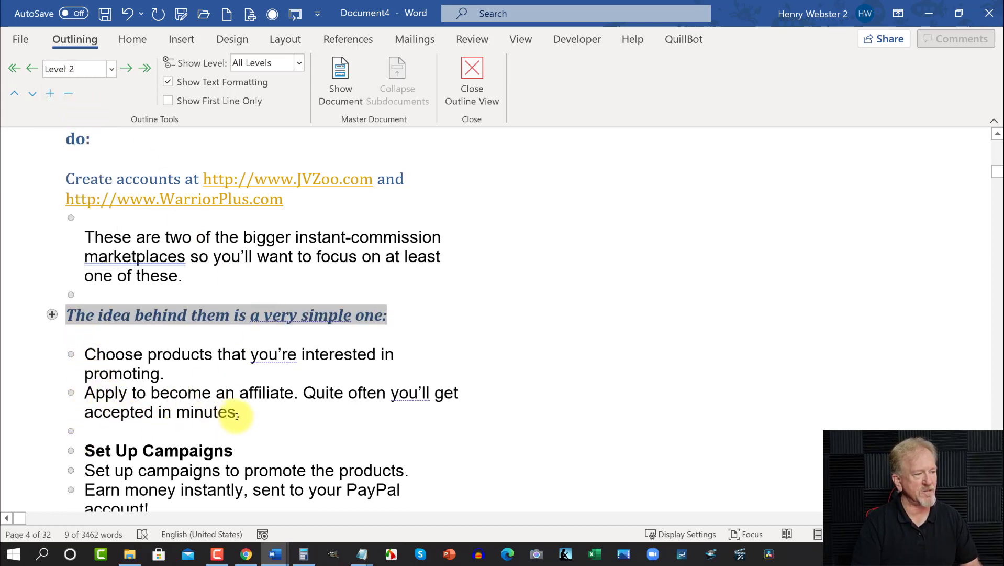
pyautogui.click(85, 451)
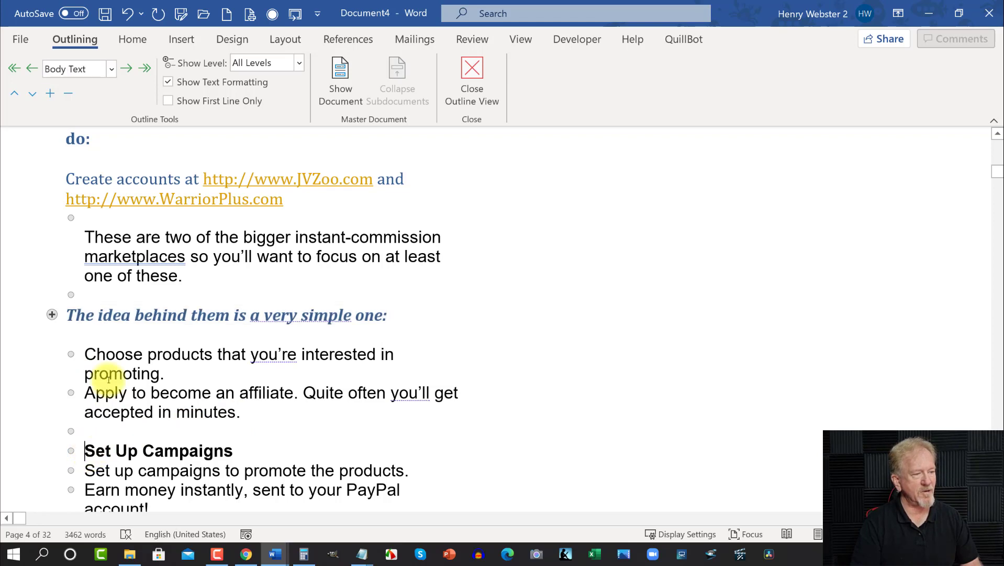
pyautogui.click(113, 68)
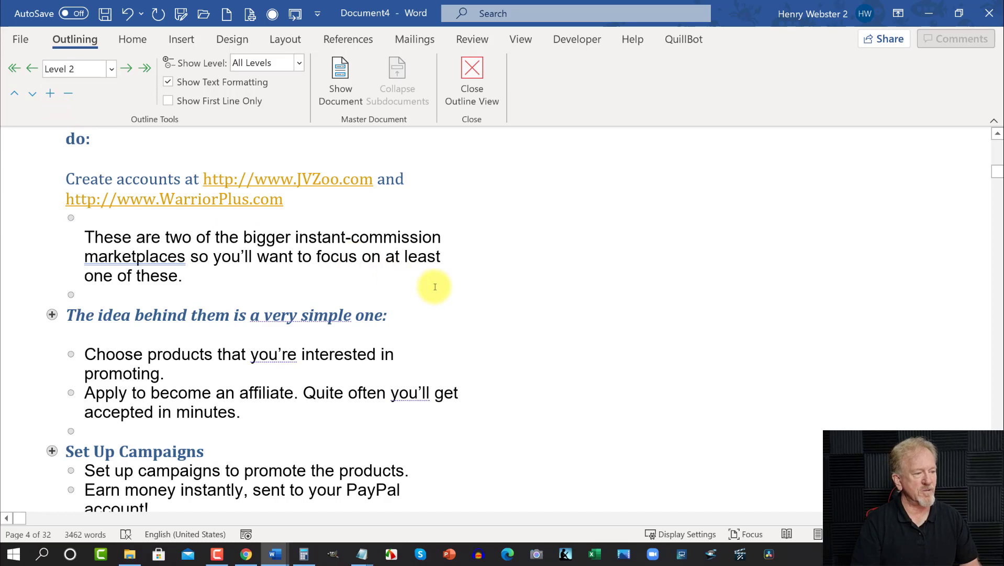
# Set the "Social Media Presence:" and "If Not, Then Don't Worry You Can Still Do It!" subheadings to Level 2.
pyautogui.scroll(-8, 433, 284)
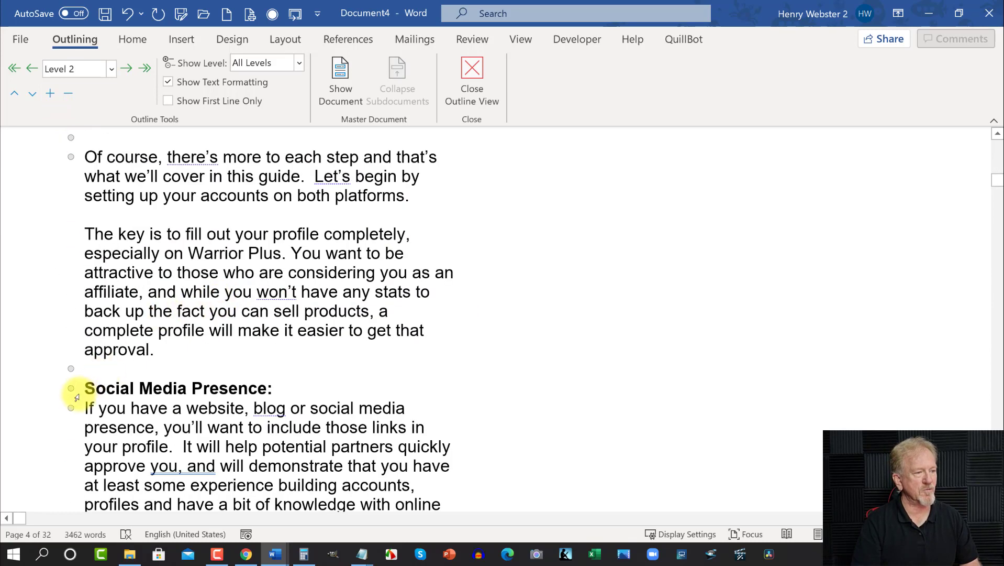
pyautogui.click(82, 388)
pyautogui.click(111, 69)
pyautogui.click(68, 105)
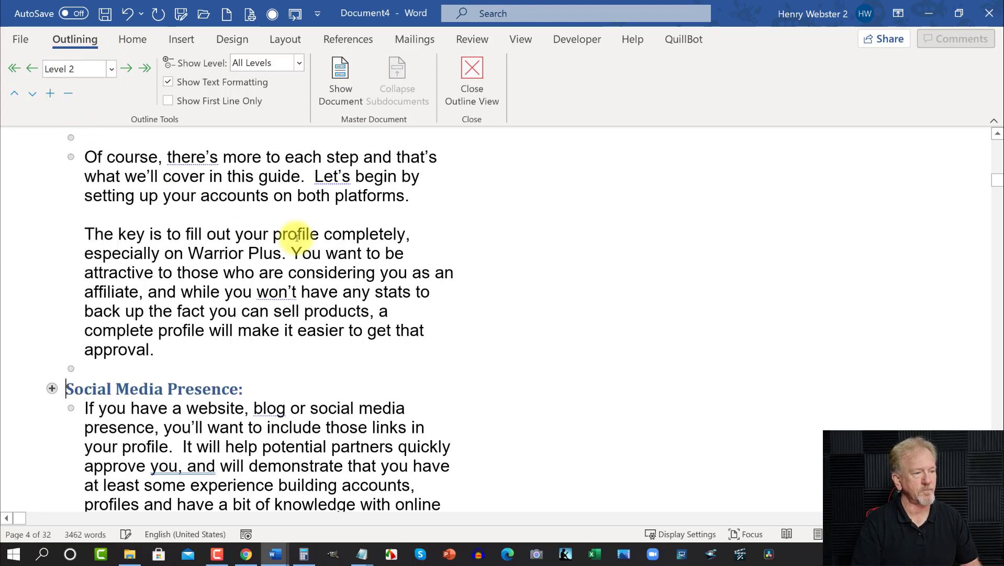
pyautogui.scroll(-4, 296, 236)
pyautogui.click(85, 350)
pyautogui.click(112, 69)
pyautogui.click(84, 105)
# Set the JVZoo and WarriorPlus subheadings to Level 2.
pyautogui.scroll(-3, 290, 235)
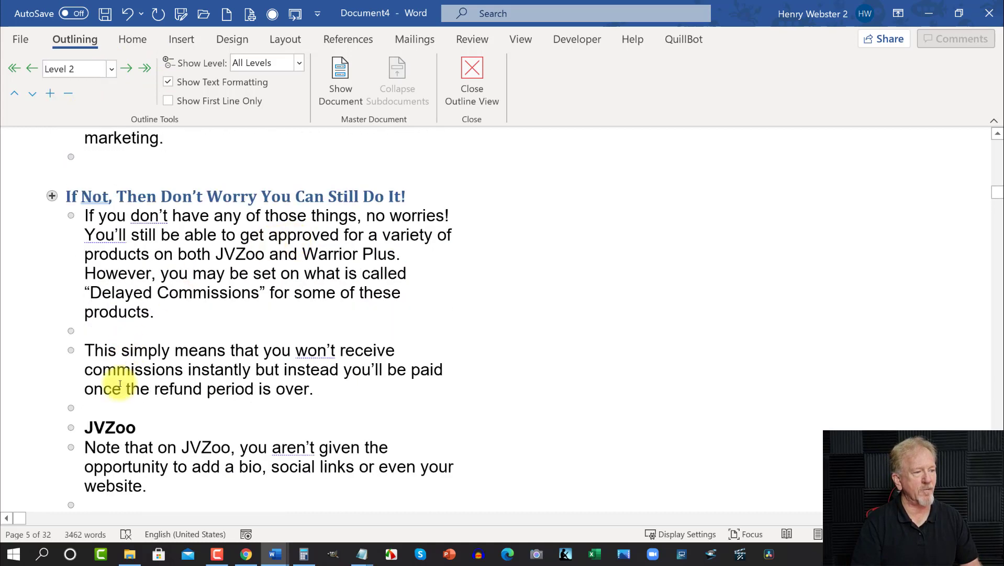
pyautogui.click(85, 428)
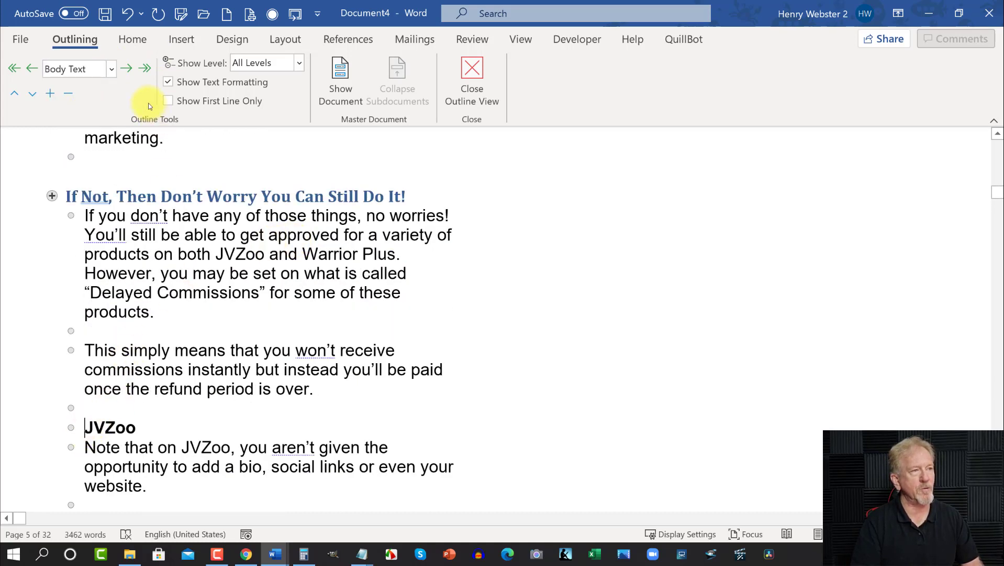
pyautogui.click(112, 68)
pyautogui.click(80, 107)
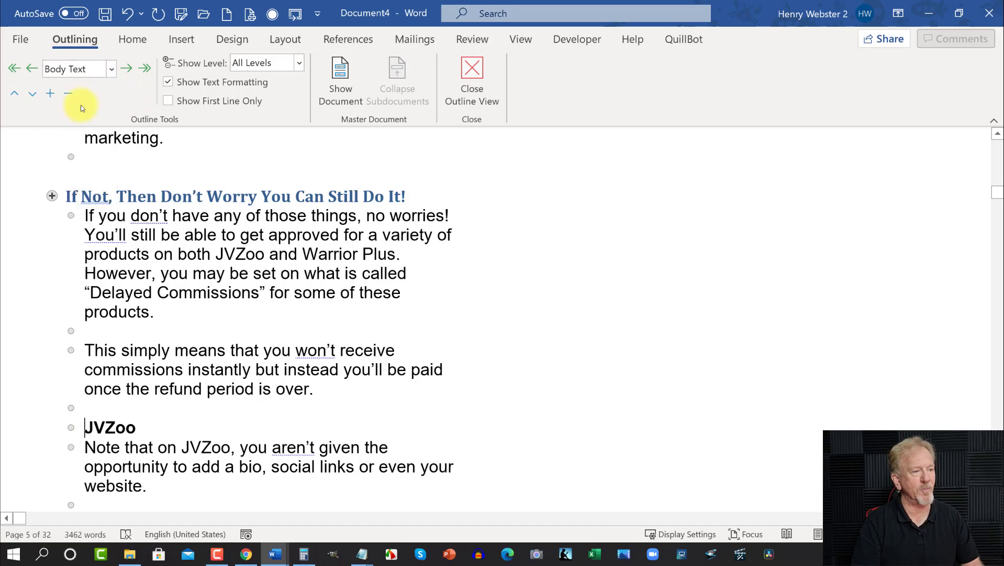
pyautogui.scroll(-4, 196, 255)
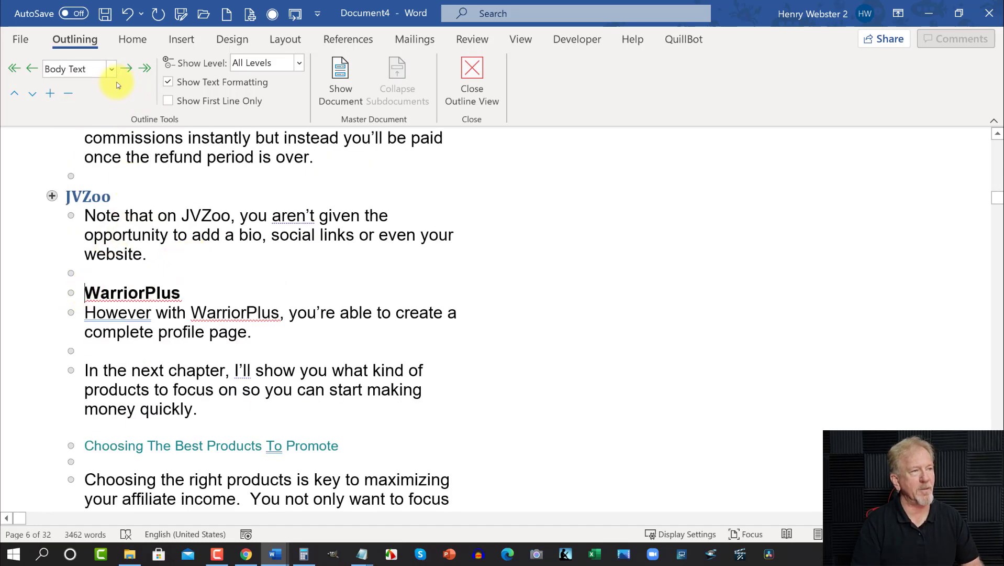
pyautogui.click(112, 69)
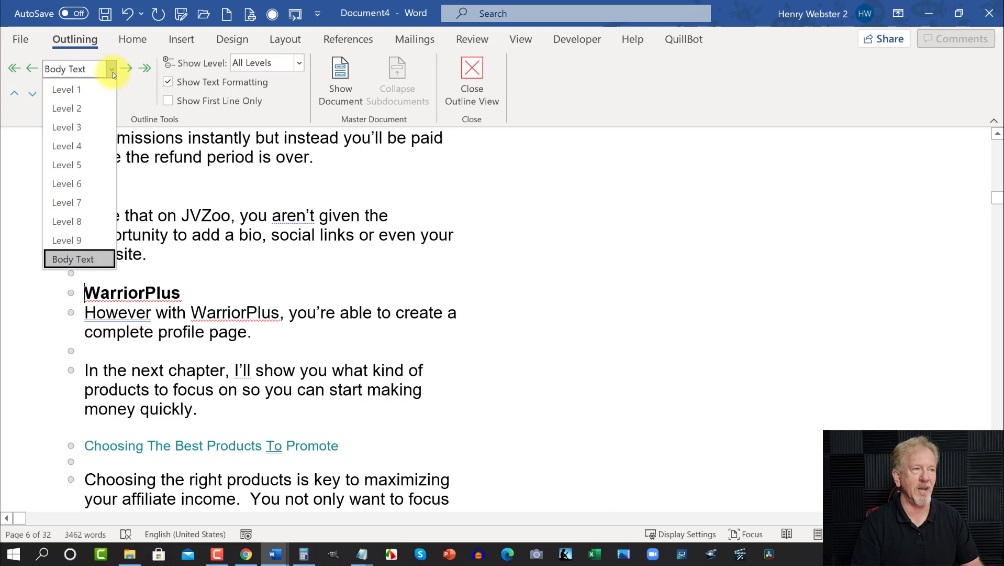
pyautogui.click(78, 107)
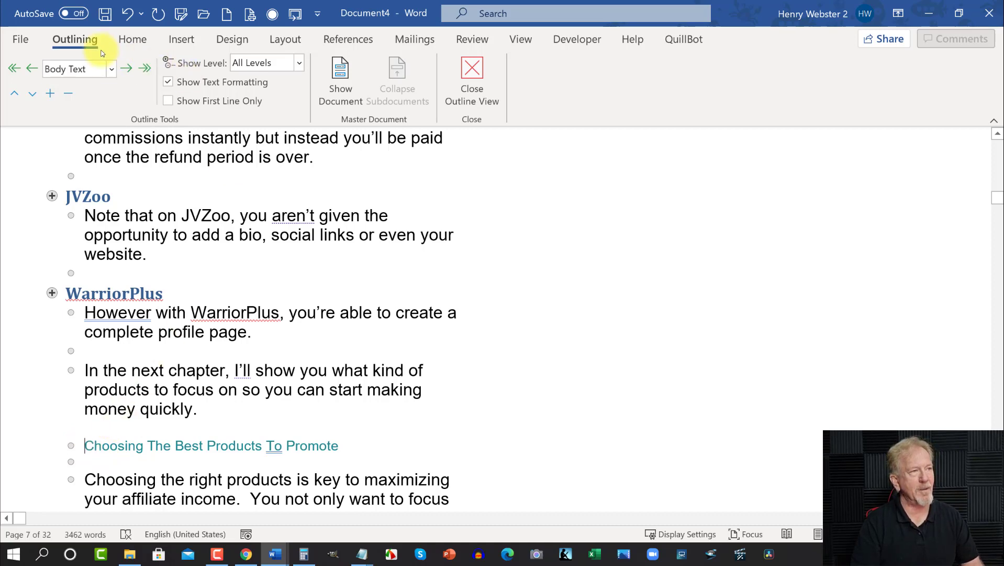
# Set the "Choosing The Best Products To Promote" heading to Level 1 and its "Why is this so important?" subheading to Level 2.
pyautogui.click(111, 67)
pyautogui.click(94, 86)
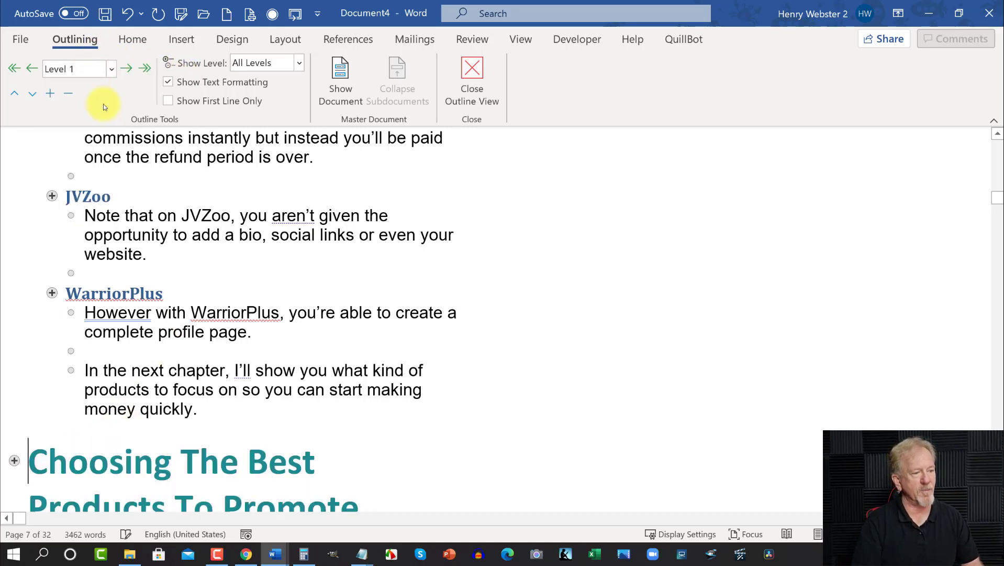
pyautogui.scroll(-5, 413, 269)
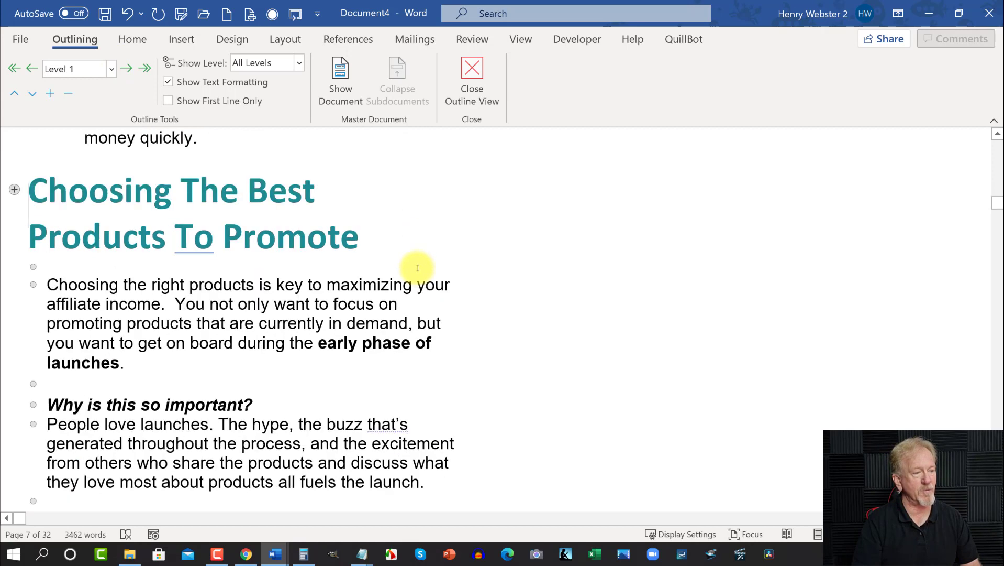
pyautogui.scroll(-2, 418, 267)
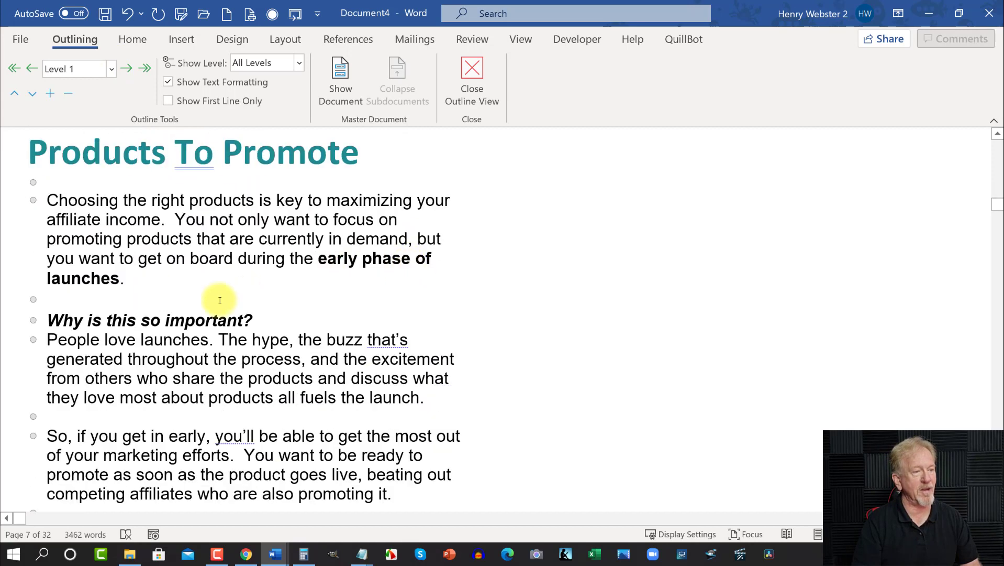
pyautogui.click(48, 319)
pyautogui.click(111, 68)
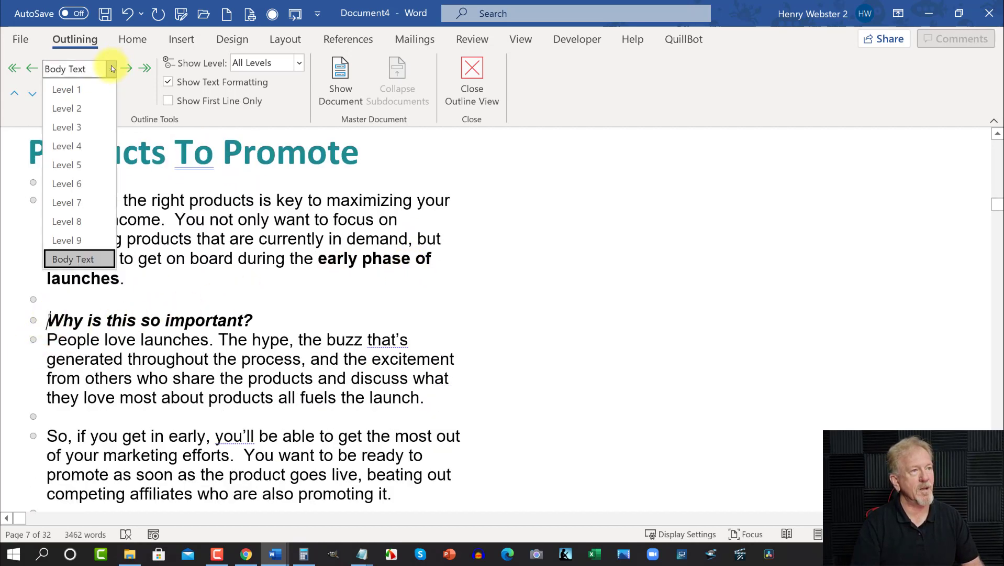
pyautogui.click(79, 107)
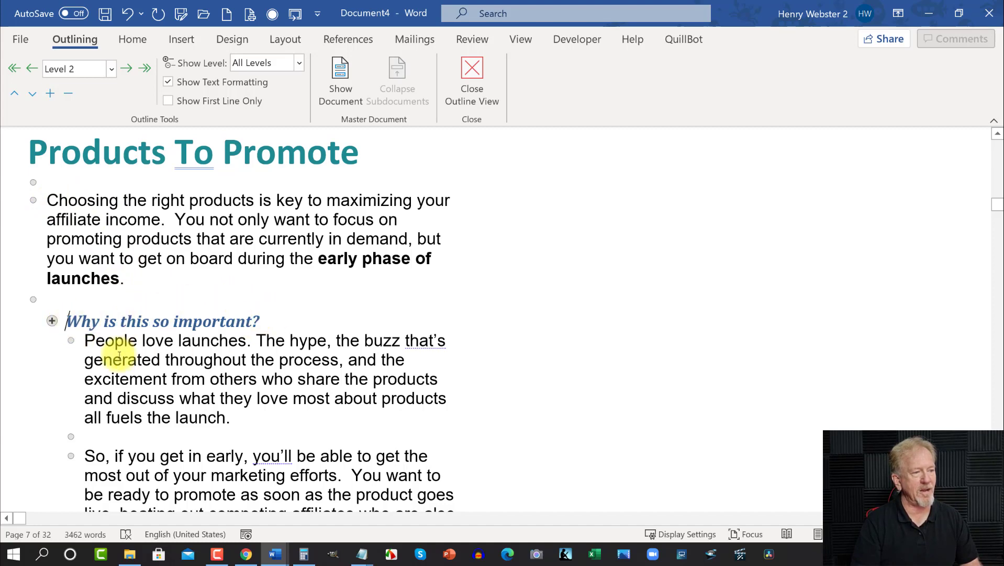
# Set the "Makes sense, right?" line and the "Product Launches Today!" subheading to Level 2.
pyautogui.scroll(-5, 211, 373)
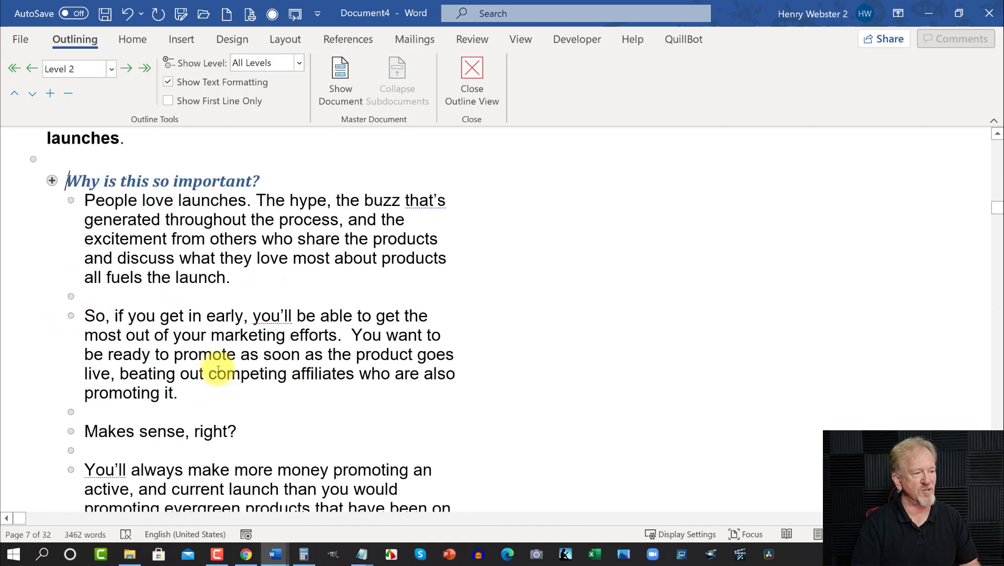
pyautogui.moveTo(237, 388); pyautogui.dragTo(83, 388)
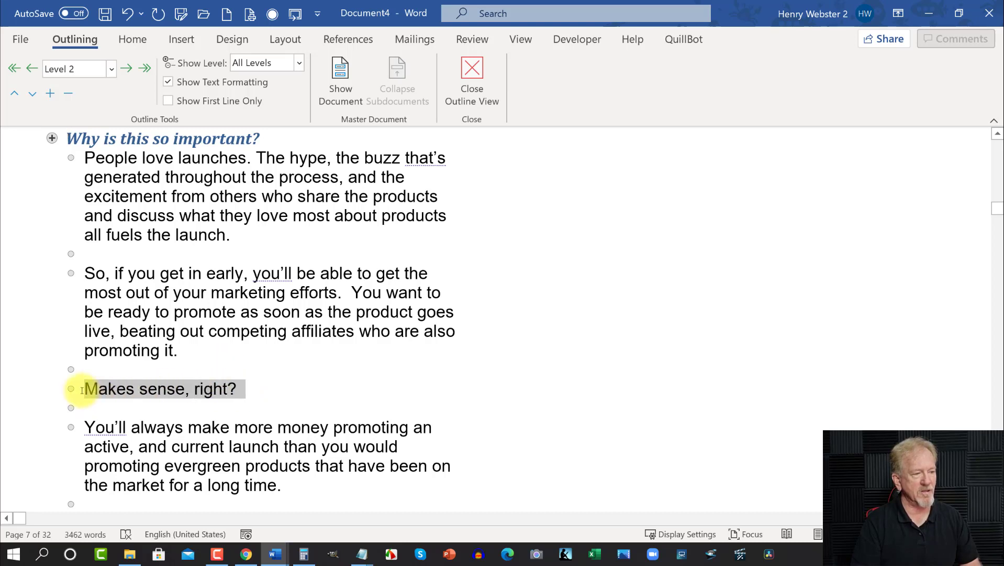
pyautogui.click(113, 68)
pyautogui.click(66, 108)
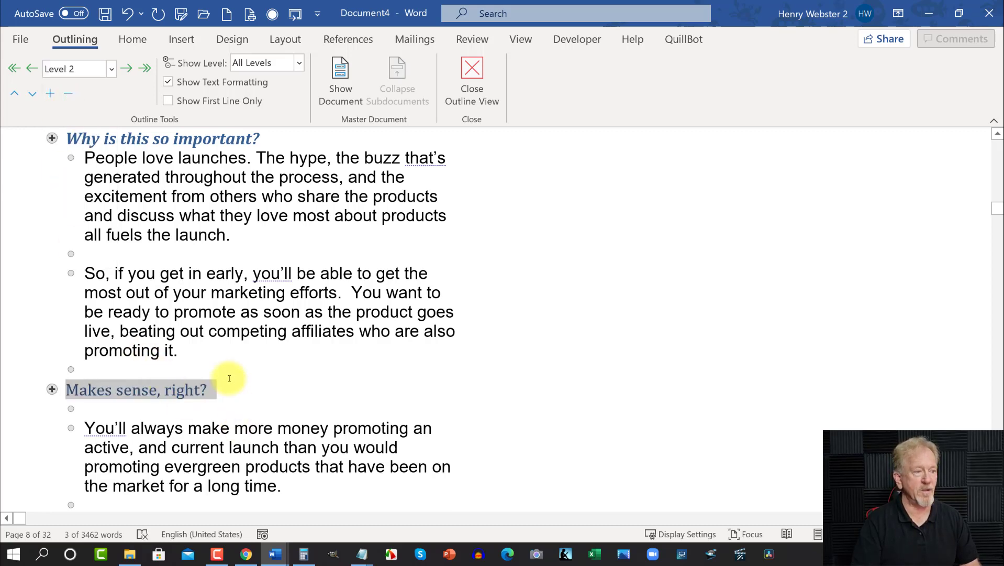
pyautogui.scroll(-4, 230, 378)
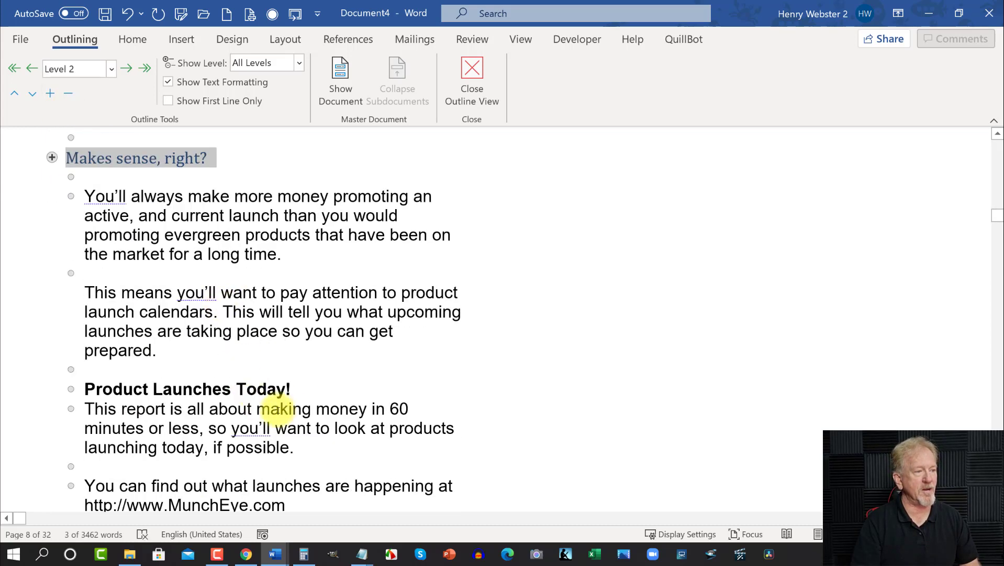
pyautogui.moveTo(296, 389); pyautogui.dragTo(107, 390)
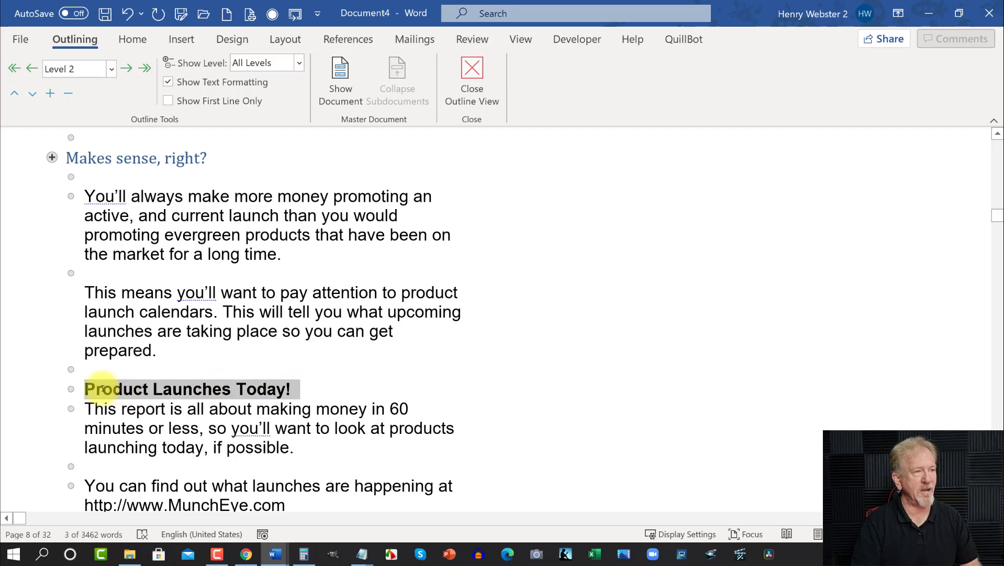
pyautogui.click(110, 68)
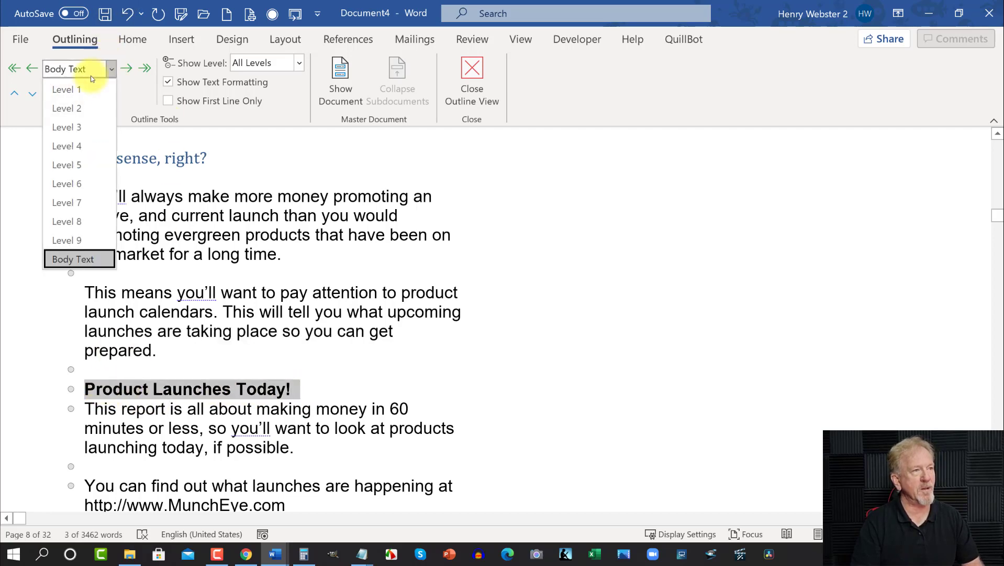
pyautogui.click(69, 112)
pyautogui.scroll(-3, 267, 293)
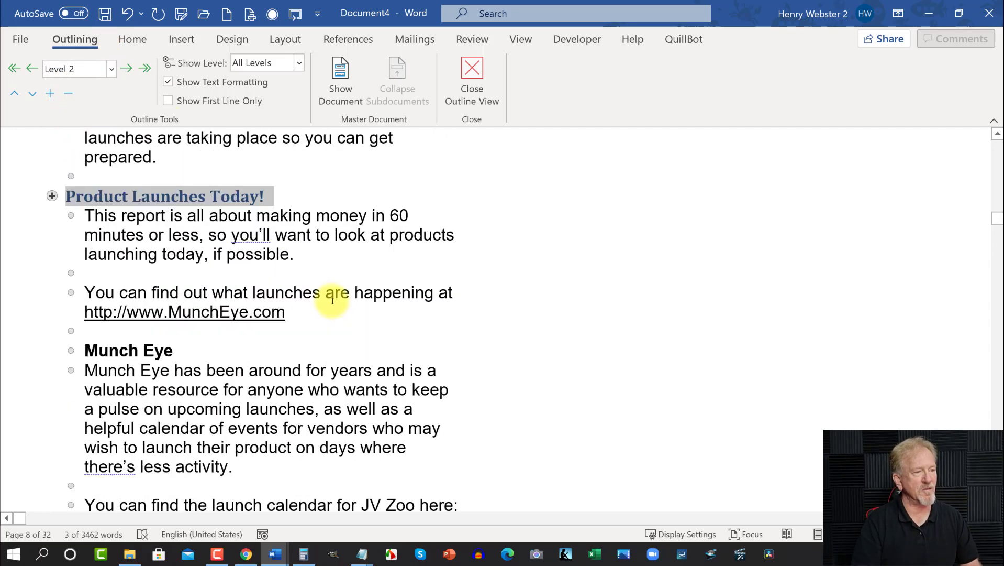
# Set the "Munch Eye" subheading and the block from the Warrior Plus calendar line through "Affiliate contests!" to Level 2.
pyautogui.moveTo(181, 350); pyautogui.dragTo(84, 350)
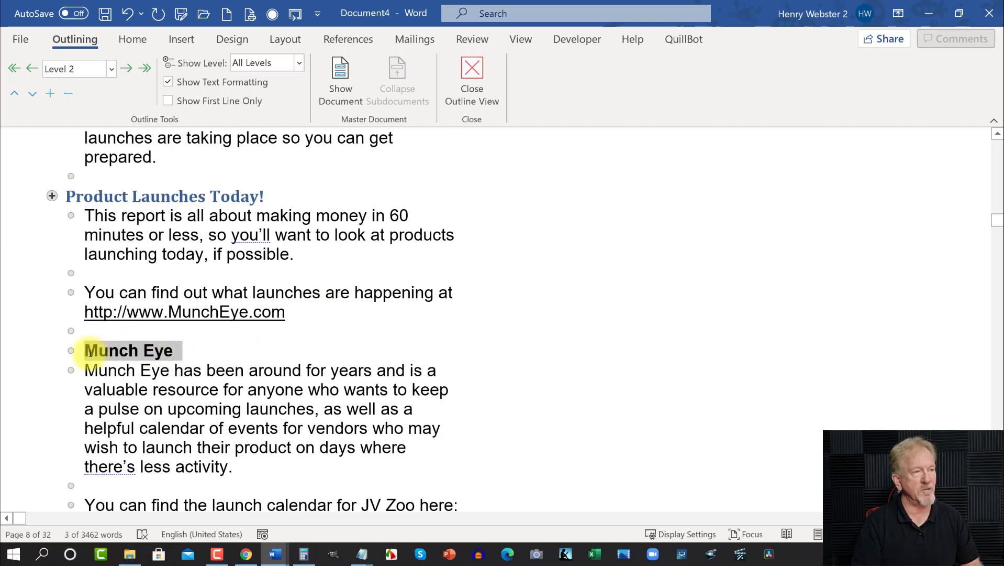
pyautogui.click(110, 68)
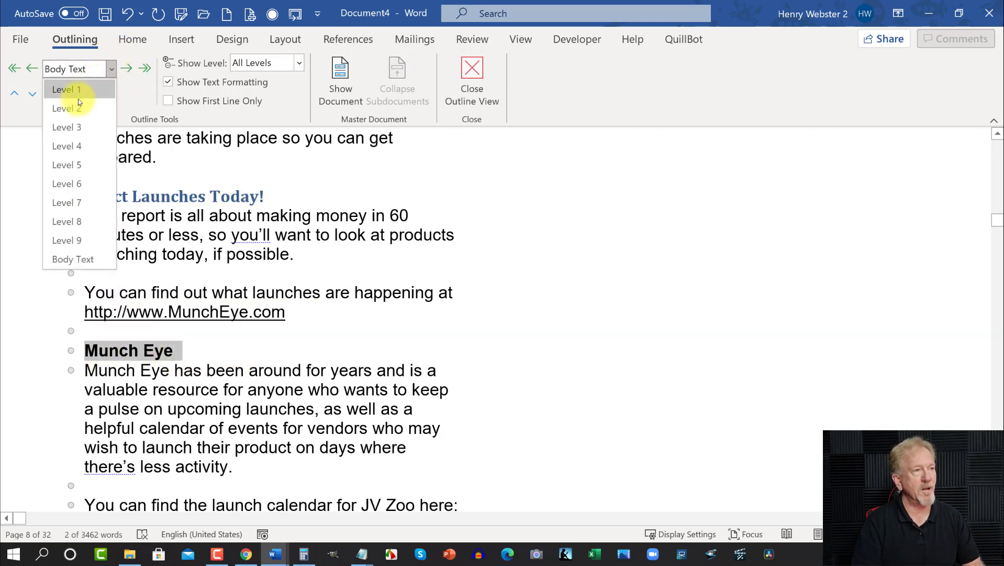
pyautogui.click(69, 107)
pyautogui.scroll(-4, 403, 229)
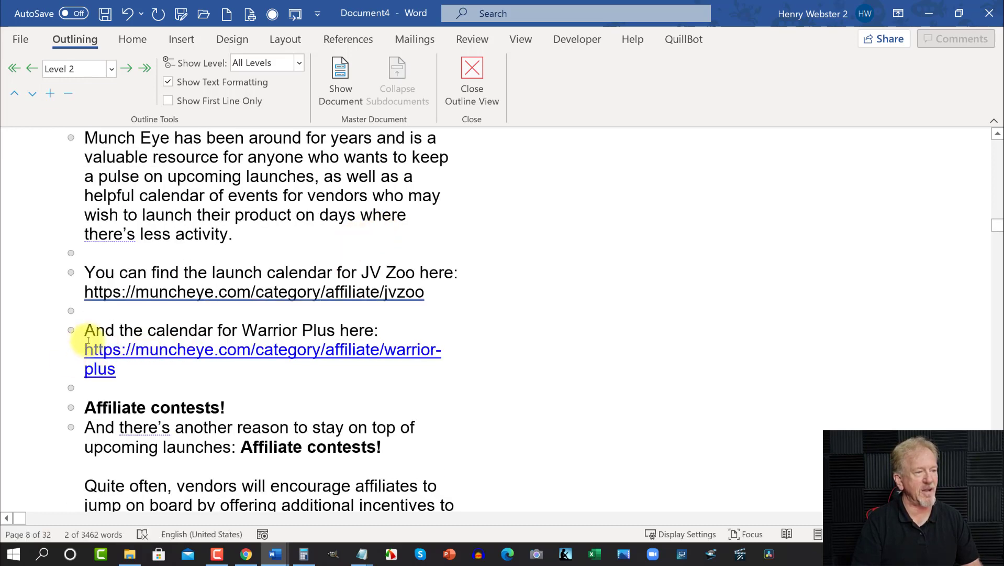
pyautogui.moveTo(86, 330); pyautogui.dragTo(237, 403)
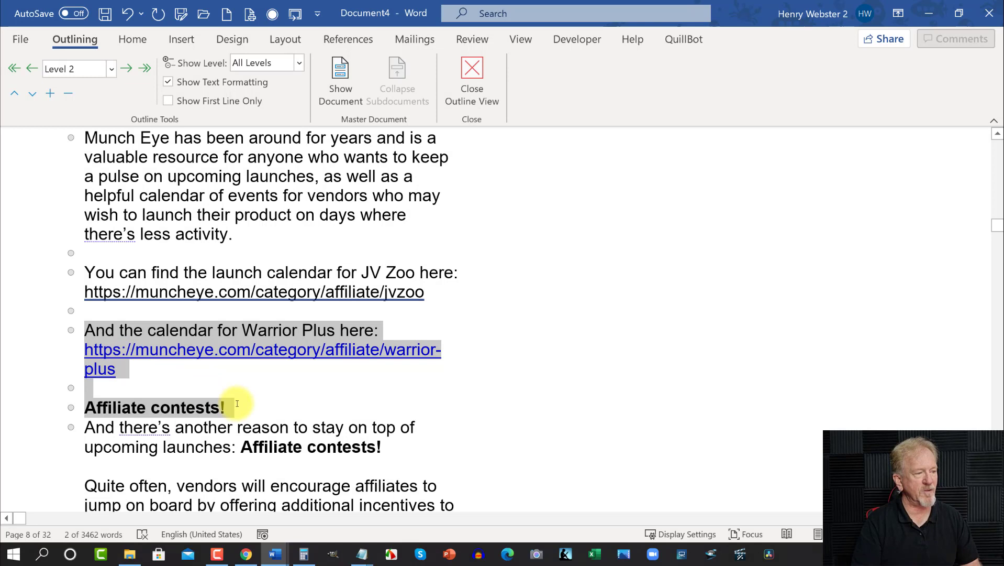
pyautogui.click(111, 68)
pyautogui.click(77, 107)
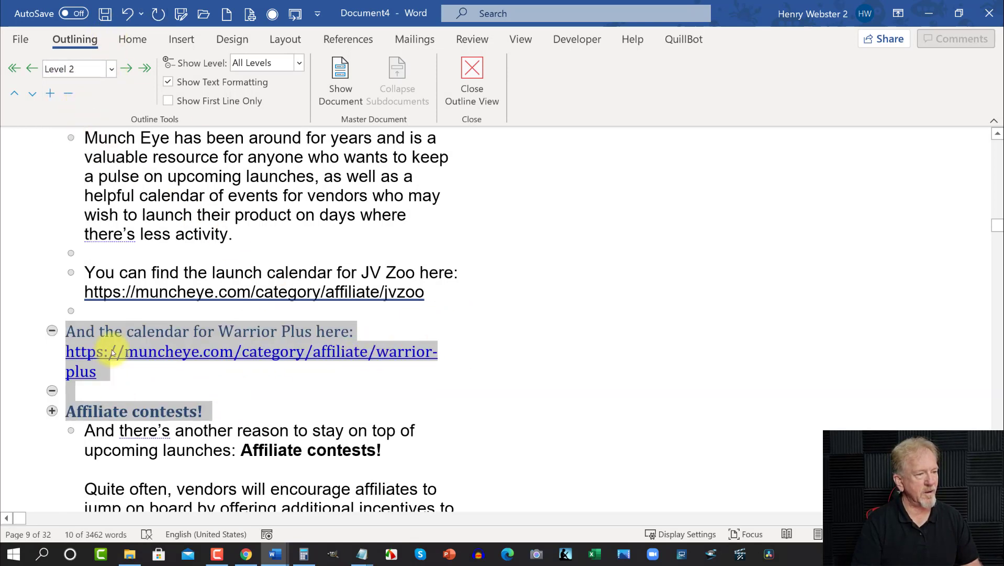
# Return the "And the calendar for Warrior Plus here:" line to Body Text and separate its link into its own paragraph.
pyautogui.click(70, 335)
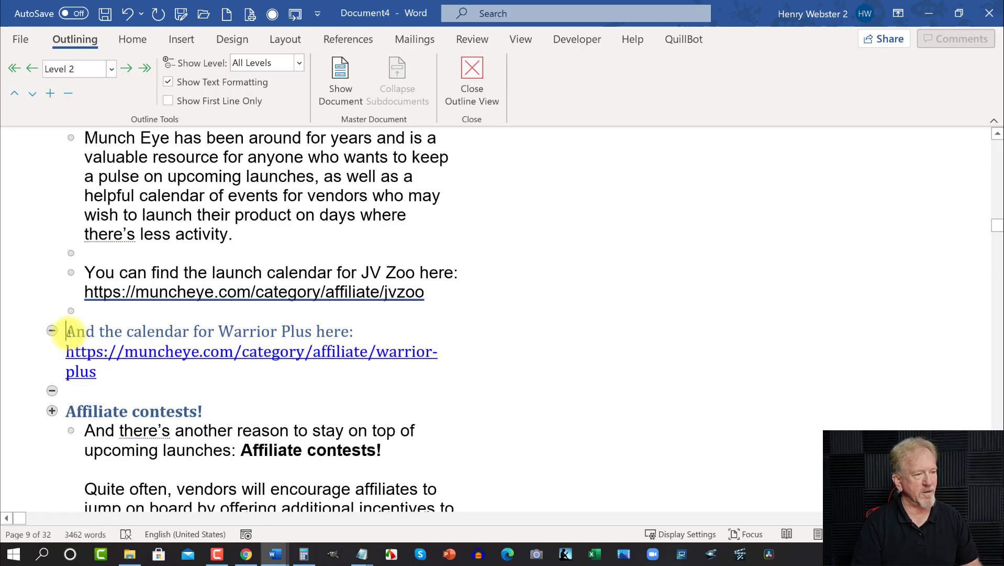
pyautogui.moveTo(70, 332); pyautogui.dragTo(357, 329)
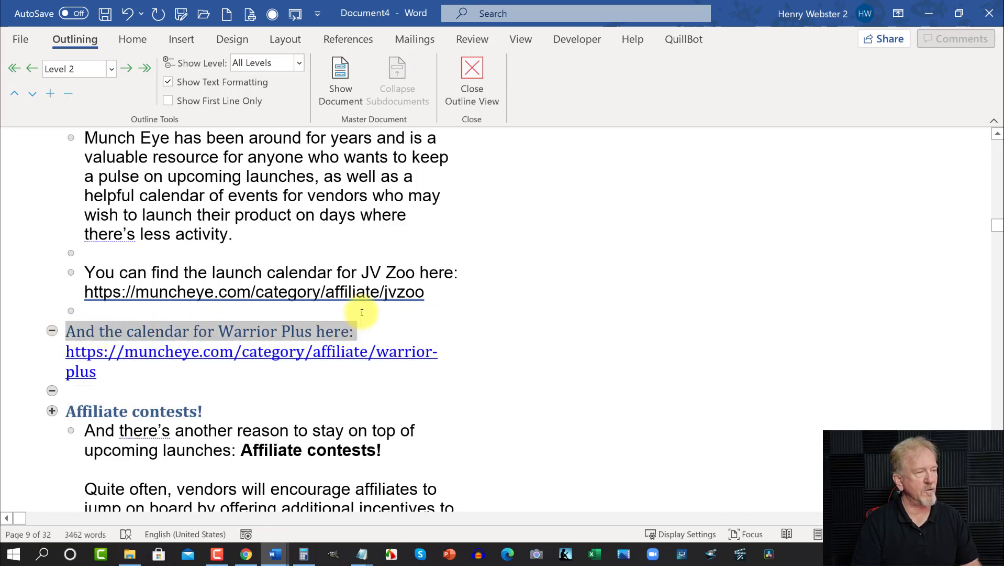
pyautogui.click(112, 69)
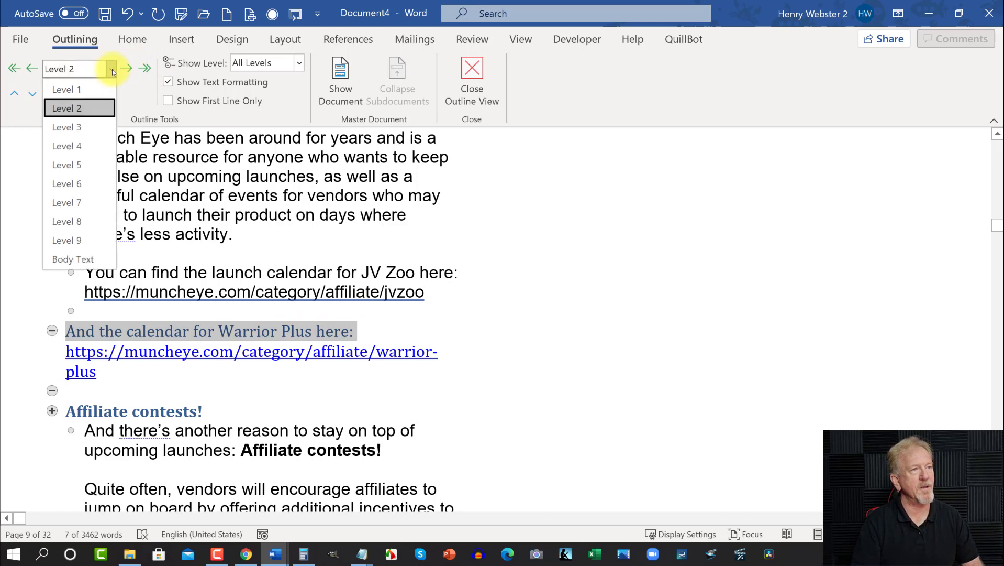
pyautogui.click(67, 259)
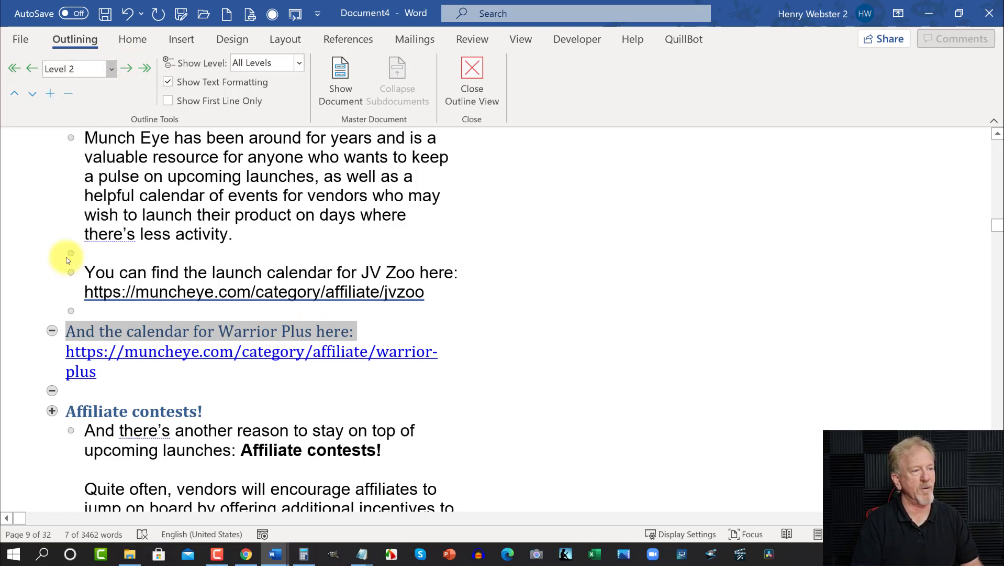
pyautogui.click(87, 351)
pyautogui.press('Return')
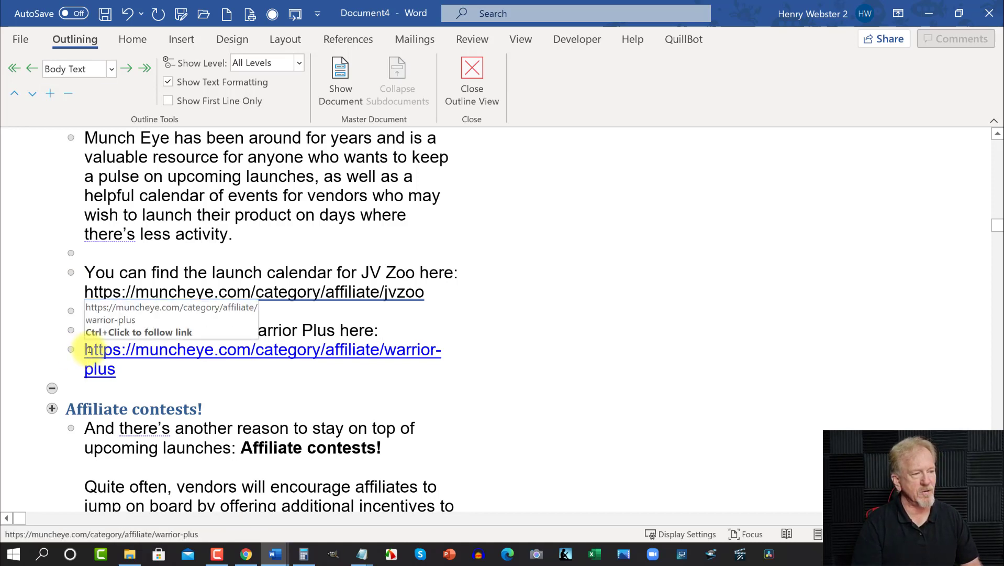
# Set the muncheye.com Warrior Plus calendar link to Level 2.
pyautogui.moveTo(85, 351); pyautogui.dragTo(115, 372)
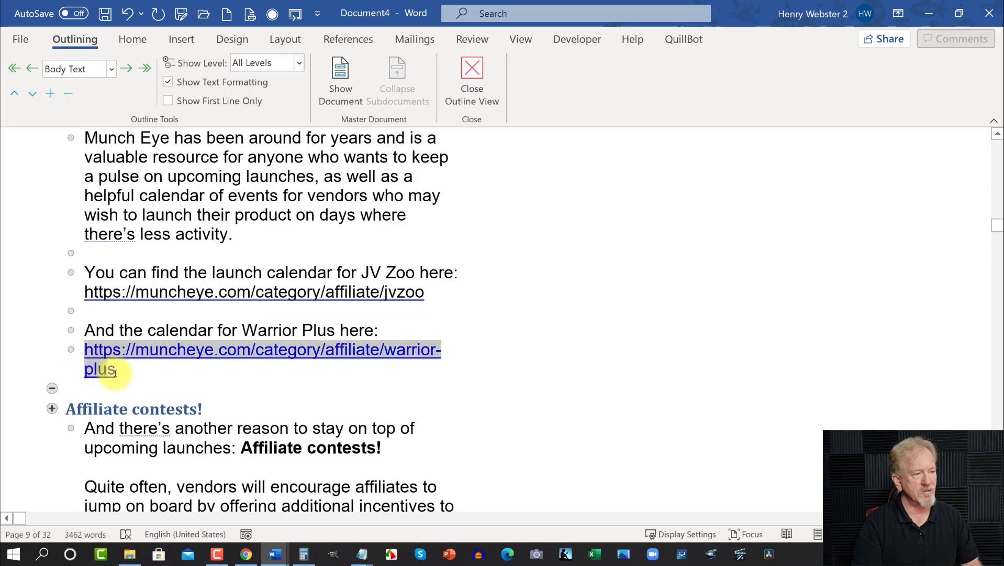
pyautogui.click(111, 69)
pyautogui.click(80, 110)
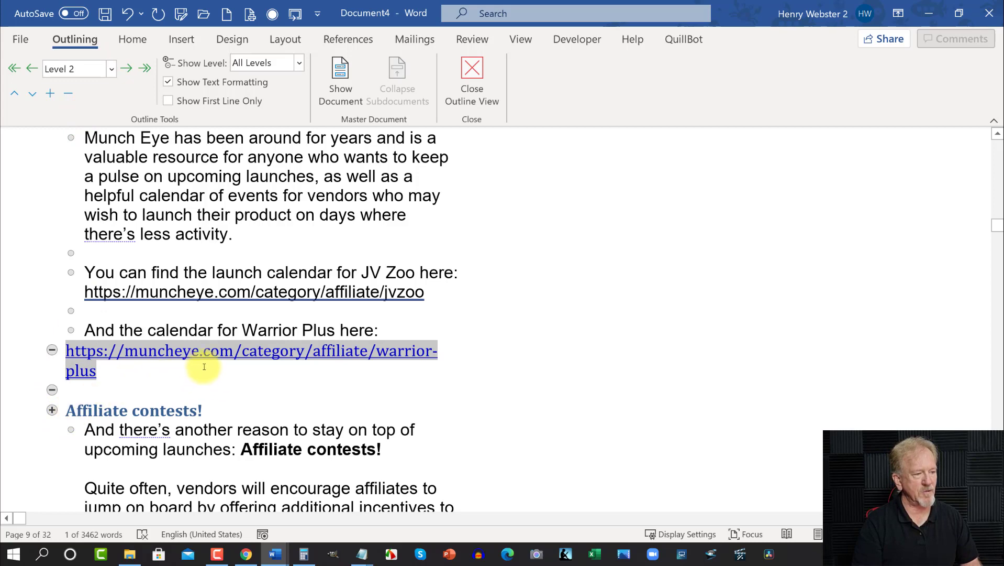
# Set the "Your Secret Weapon To Maximizing Your Income" heading to Level 1.
pyautogui.scroll(-5, 189, 356)
pyautogui.scroll(-4, 139, 323)
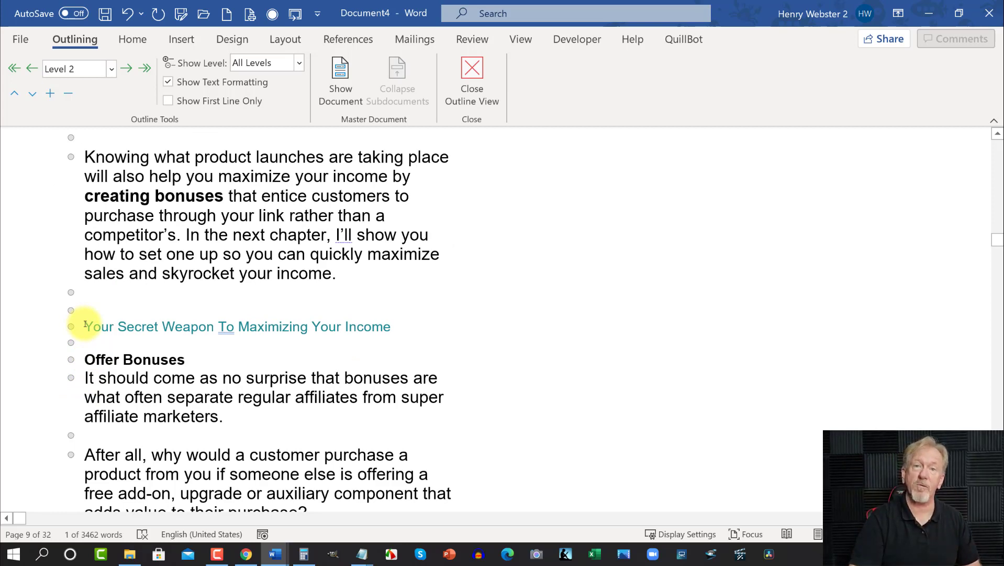
pyautogui.click(85, 323)
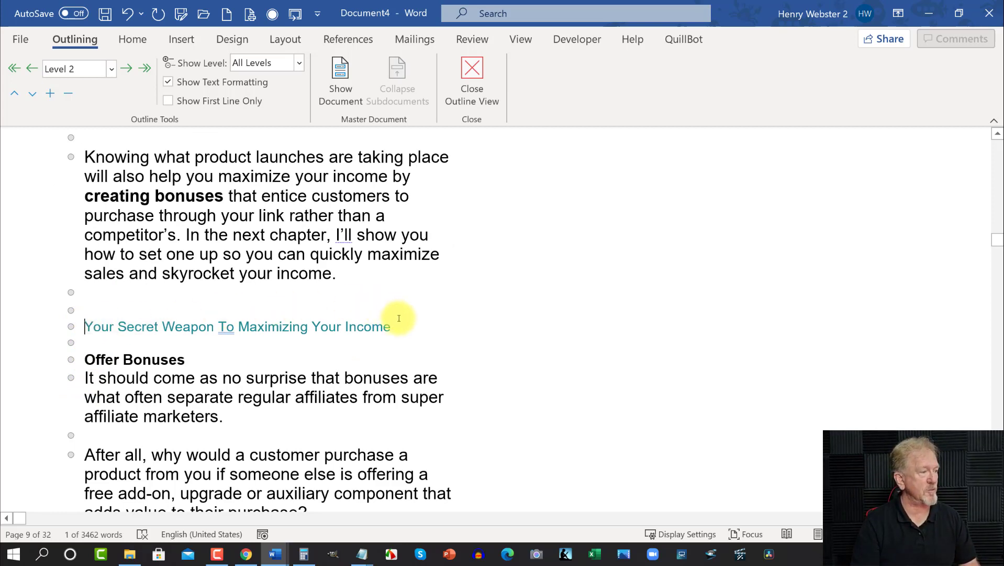
pyautogui.keyDown('shift'); pyautogui.click(393, 325); pyautogui.keyUp('shift')
pyautogui.click(109, 71)
pyautogui.click(66, 108)
pyautogui.click(110, 70)
pyautogui.click(93, 90)
# Set the "Offer Bonuses" subheading and the following subheading ending in "For Bonuses" to Level 2.
pyautogui.scroll(-2, 213, 347)
pyautogui.click(33, 319)
pyautogui.click(111, 69)
pyautogui.click(77, 107)
pyautogui.scroll(-6, 242, 369)
pyautogui.click(70, 409)
pyautogui.click(111, 69)
pyautogui.click(66, 108)
# Set the "Make Your Bonus Unique" subheading and the next subheading below it to Level 2.
pyautogui.scroll(-4, 227, 202)
pyautogui.moveTo(84, 346); pyautogui.dragTo(215, 340)
pyautogui.click(110, 70)
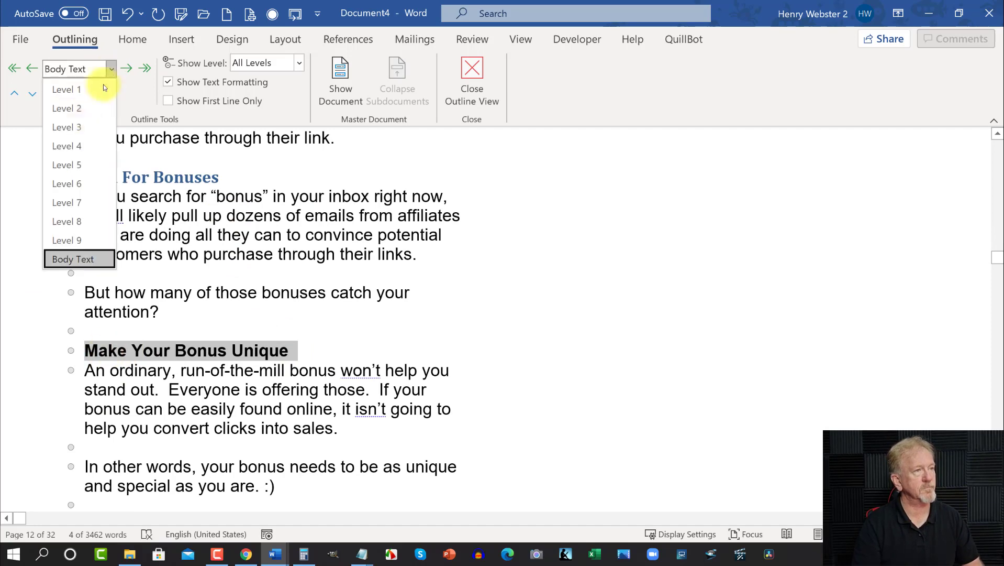
pyautogui.click(67, 108)
pyautogui.scroll(-3, 269, 265)
pyautogui.click(70, 330)
pyautogui.click(111, 69)
pyautogui.click(66, 108)
# Set the "The Path to Success" heading to Level 1 and its "No Product Launces Today – No Problem!" subheading to Level 2.
pyautogui.scroll(-12, 269, 180)
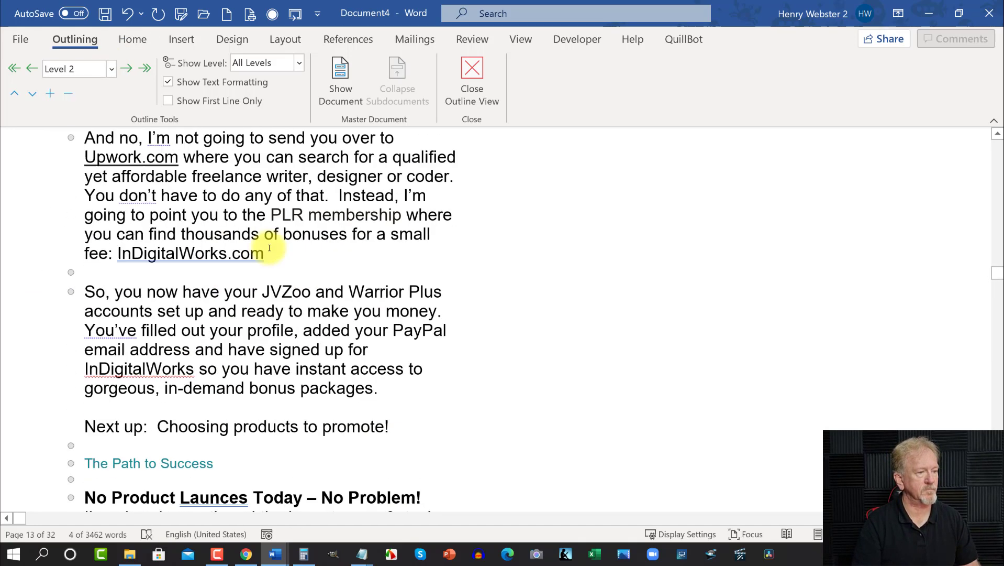
pyautogui.moveTo(209, 309); pyautogui.dragTo(85, 310)
pyautogui.click(107, 69)
pyautogui.click(66, 89)
pyautogui.scroll(-4, 390, 173)
pyautogui.moveTo(390, 154); pyautogui.dragTo(21, 140)
pyautogui.click(75, 109)
# Try to set the "Align The Bonus With The Product!" line to Level 2 within its shared paragraph.
pyautogui.scroll(-3, 251, 314)
pyautogui.moveTo(367, 291); pyautogui.dragTo(65, 291)
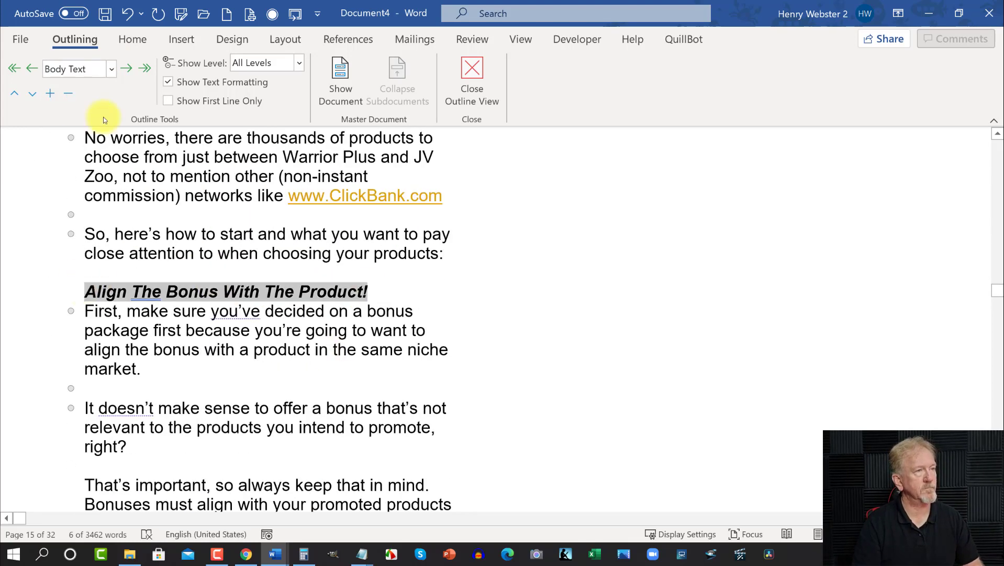
pyautogui.click(111, 68)
pyautogui.click(74, 109)
# Return the "So, here's how to start" paragraph to Body Text and make "Align The Bonus With The Product!" a separate Level 2 paragraph.
pyautogui.scroll(-1, 257, 301)
pyautogui.scroll(1, 256, 302)
pyautogui.click(50, 233)
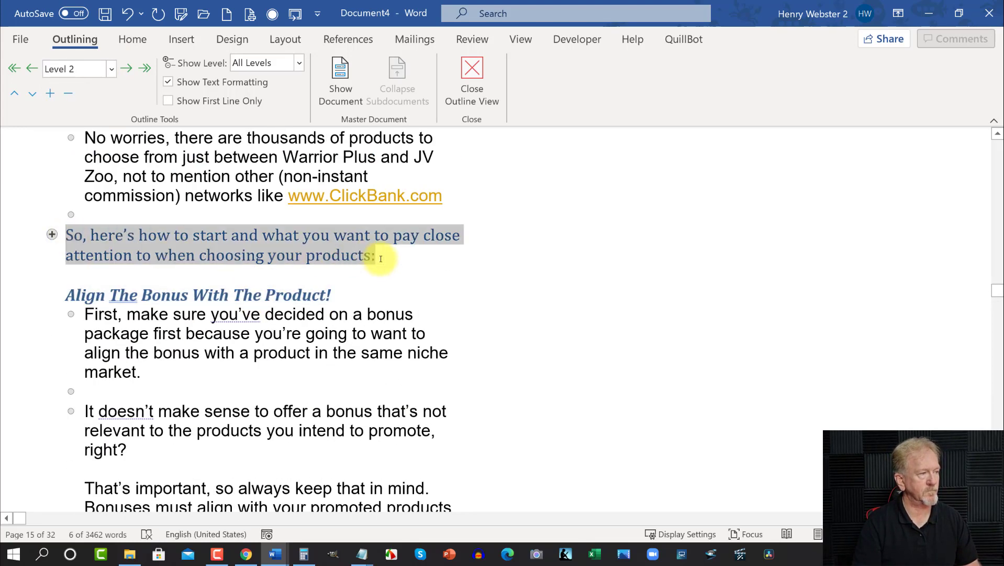
pyautogui.click(111, 69)
pyautogui.click(74, 268)
pyautogui.click(84, 291)
pyautogui.press('Return')
pyautogui.moveTo(84, 311); pyautogui.dragTo(369, 310)
pyautogui.click(111, 69)
pyautogui.click(67, 108)
# Set the "Looking over past product launches." and "Due Diligence" subheadings to Level 2.
pyautogui.scroll(-8, 224, 231)
pyautogui.moveTo(85, 369); pyautogui.dragTo(383, 369)
pyautogui.click(111, 69)
pyautogui.click(66, 108)
pyautogui.scroll(-8, 173, 293)
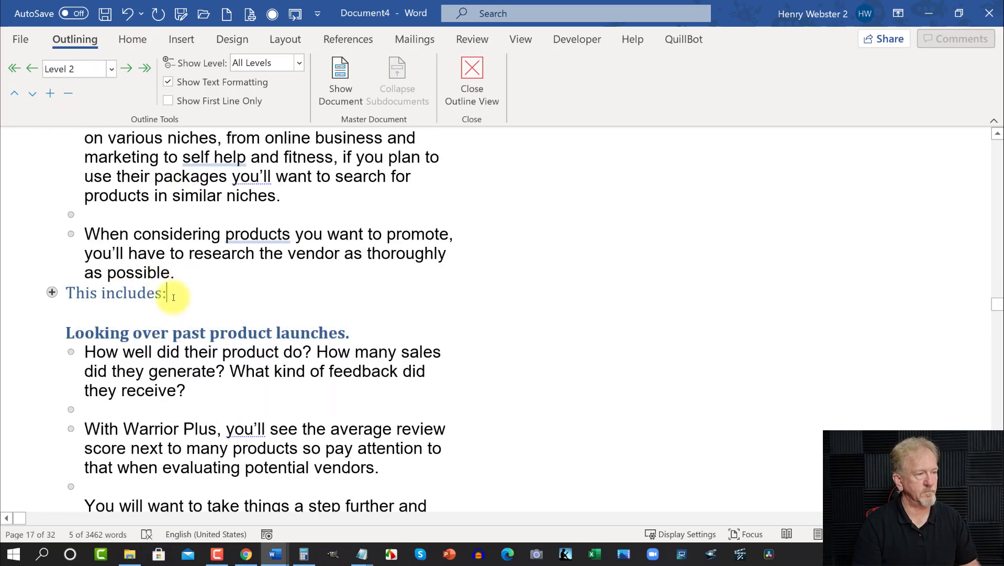
pyautogui.click(82, 291)
pyautogui.moveTo(82, 291); pyautogui.dragTo(197, 292)
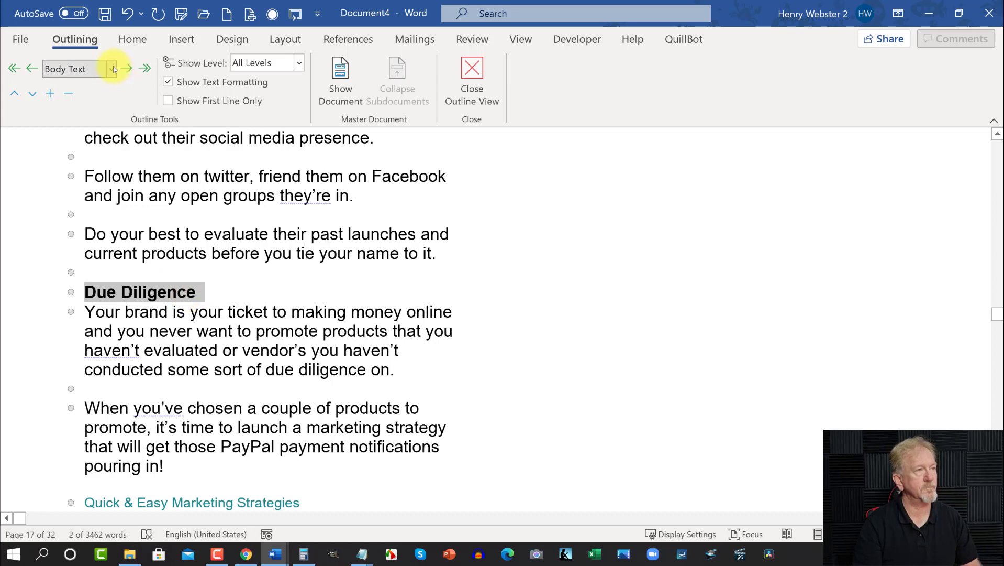
pyautogui.click(111, 69)
pyautogui.click(66, 108)
# Set the "Quick & Easy Marketing Strategies" heading to Level 1 and its "Give something away and build your lists!" subheading to Level 2.
pyautogui.scroll(-4, 157, 278)
pyautogui.moveTo(84, 309); pyautogui.dragTo(304, 308)
pyautogui.click(111, 69)
pyautogui.click(80, 87)
pyautogui.scroll(-6, 168, 202)
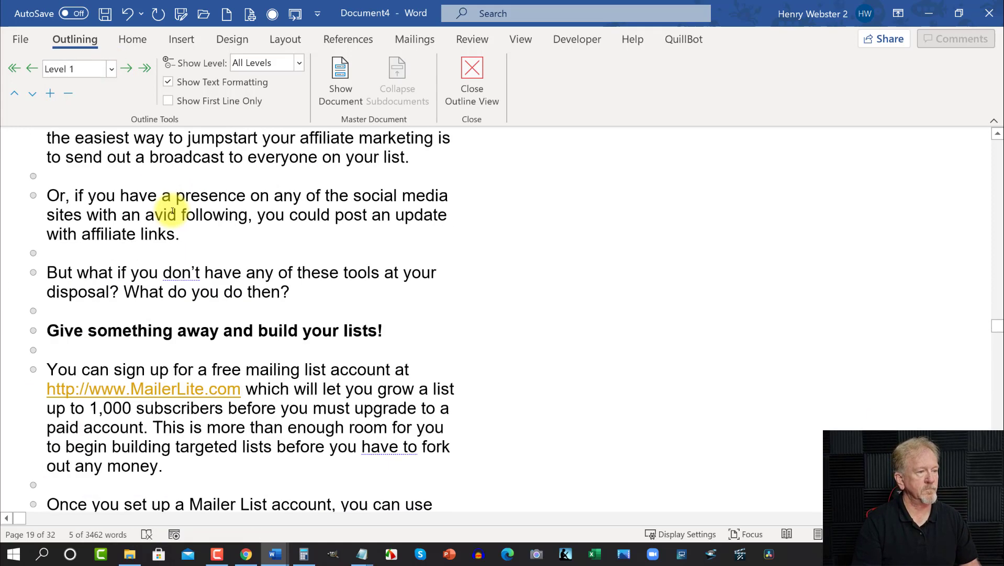
pyautogui.moveTo(383, 292); pyautogui.dragTo(55, 284)
pyautogui.click(111, 69)
pyautogui.click(67, 107)
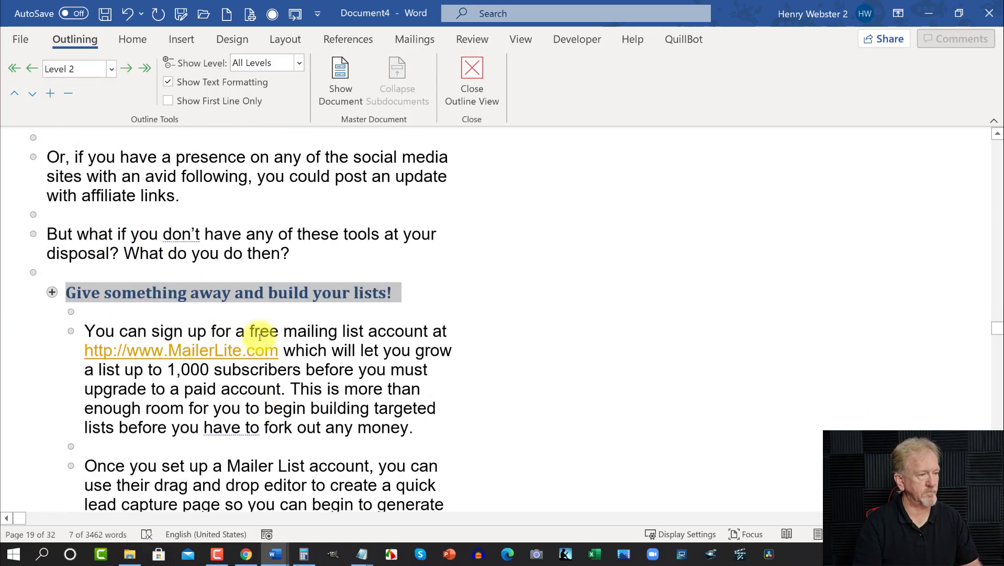
# Isolate the MailerLite.com link in its own paragraph, with an empty paragraph before and after it.
pyautogui.click(85, 326)
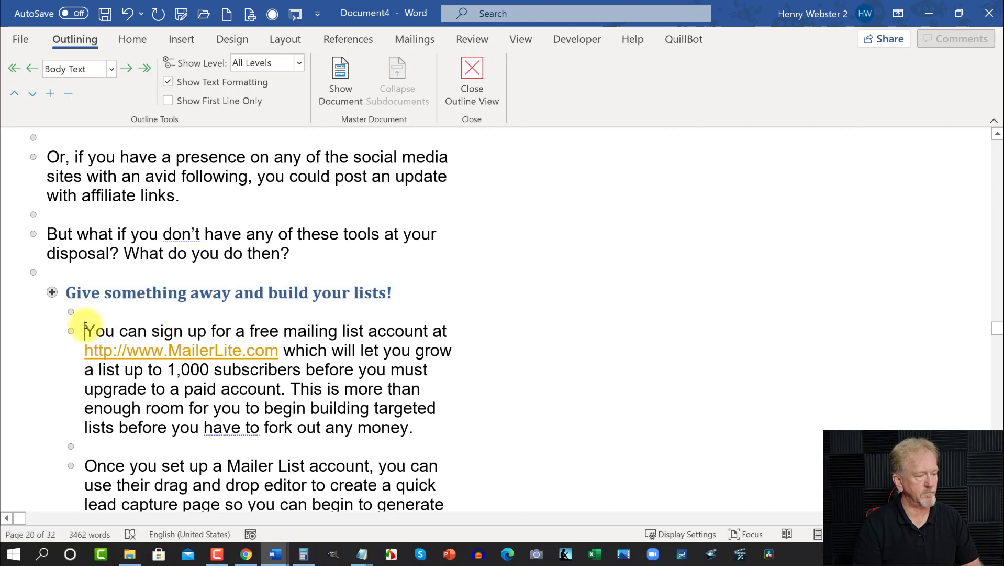
pyautogui.press('Down')
pyautogui.press('Return')
pyautogui.press('Return')
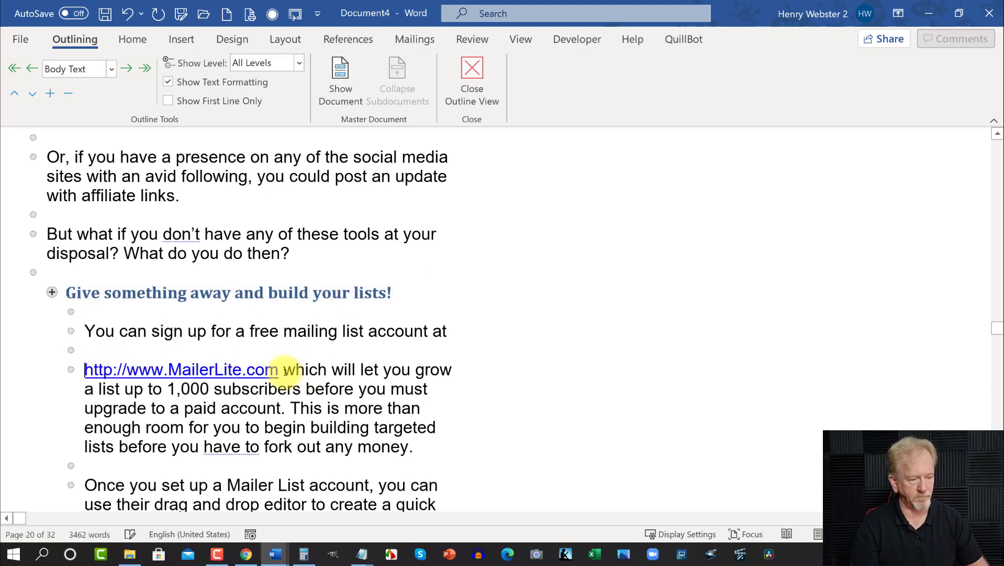
pyautogui.click(285, 371)
pyautogui.press('Return')
pyautogui.press('Return')
# Set the isolated MailerLite.com link to Level 2.
pyautogui.moveTo(279, 370); pyautogui.dragTo(85, 370)
pyautogui.click(111, 69)
pyautogui.click(67, 107)
# Put "Opt-in form, above the fold." in its own paragraph and set it to Level 2.
pyautogui.scroll(-6, 324, 269)
pyautogui.click(79, 331)
pyautogui.press('Return')
pyautogui.moveTo(84, 341); pyautogui.dragTo(296, 339)
pyautogui.click(111, 69)
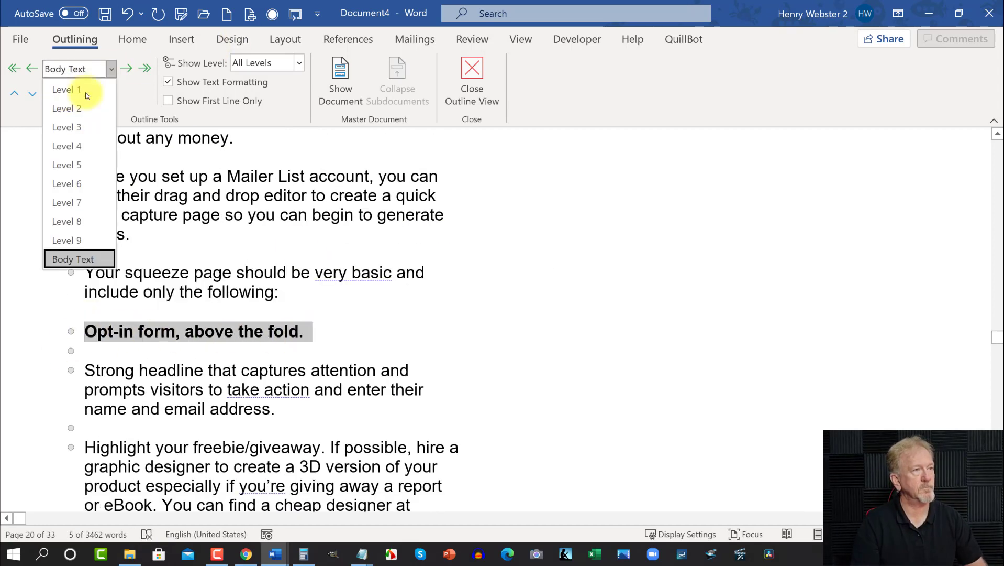
pyautogui.click(67, 107)
# Set the "Note about your give-away:" and "Consider Your Audience" subheadings to Level 2.
pyautogui.scroll(-3, 344, 271)
pyautogui.moveTo(315, 389); pyautogui.dragTo(84, 389)
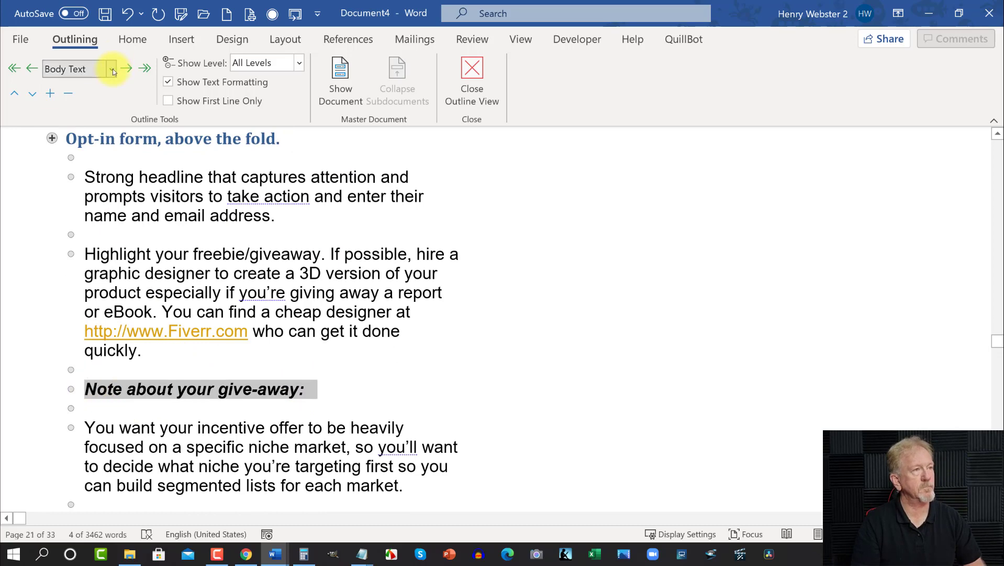
pyautogui.click(111, 69)
pyautogui.click(67, 107)
pyautogui.scroll(-4, 262, 315)
pyautogui.moveTo(257, 289); pyautogui.dragTo(86, 289)
pyautogui.click(111, 68)
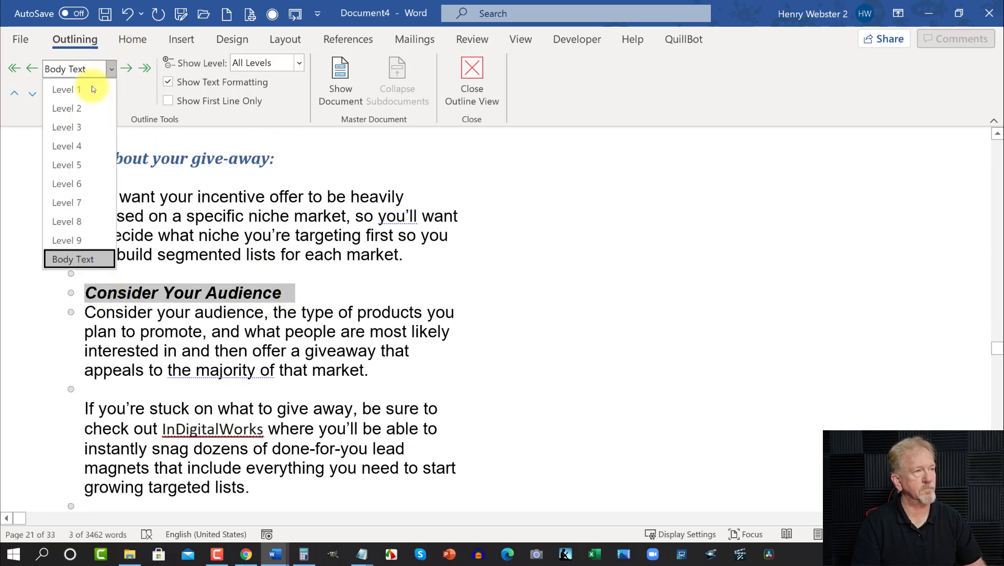
pyautogui.click(67, 108)
# Set the "Squeeze page:" subheading to Level 2.
pyautogui.scroll(-3, 319, 332)
pyautogui.moveTo(206, 370); pyautogui.dragTo(112, 369)
pyautogui.click(111, 68)
pyautogui.click(67, 107)
# Try removing the empty paragraph above "Polished Reports:" and undo the removal.
pyautogui.scroll(-2, 235, 230)
pyautogui.moveTo(230, 352); pyautogui.dragTo(120, 352)
pyautogui.click(63, 333)
pyautogui.press('Delete')
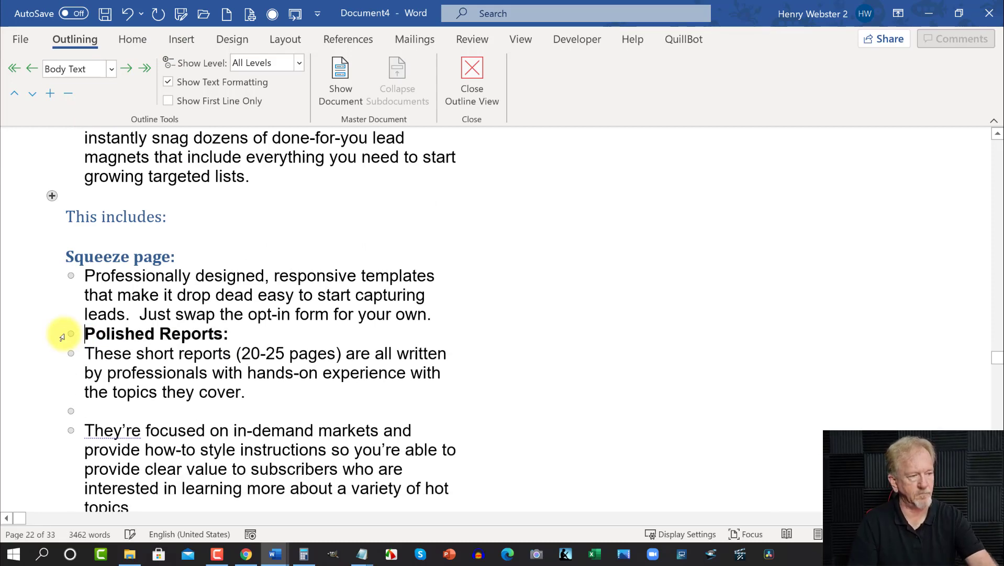
pyautogui.hotkey('ctrl', 'z')
# Set the "Polished Reports:" subheading to Level 2.
pyautogui.moveTo(224, 352); pyautogui.dragTo(84, 352)
pyautogui.click(111, 69)
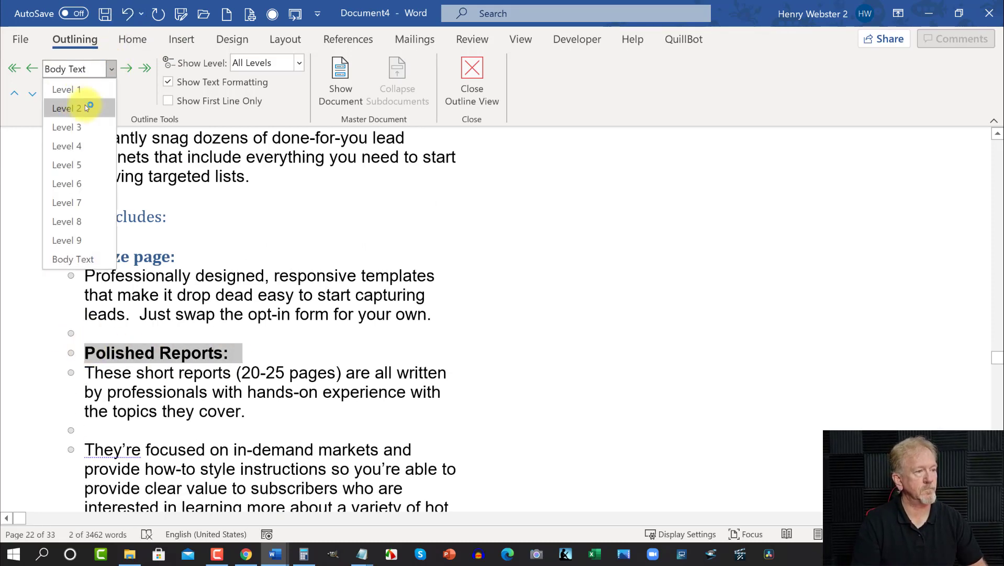
pyautogui.click(85, 104)
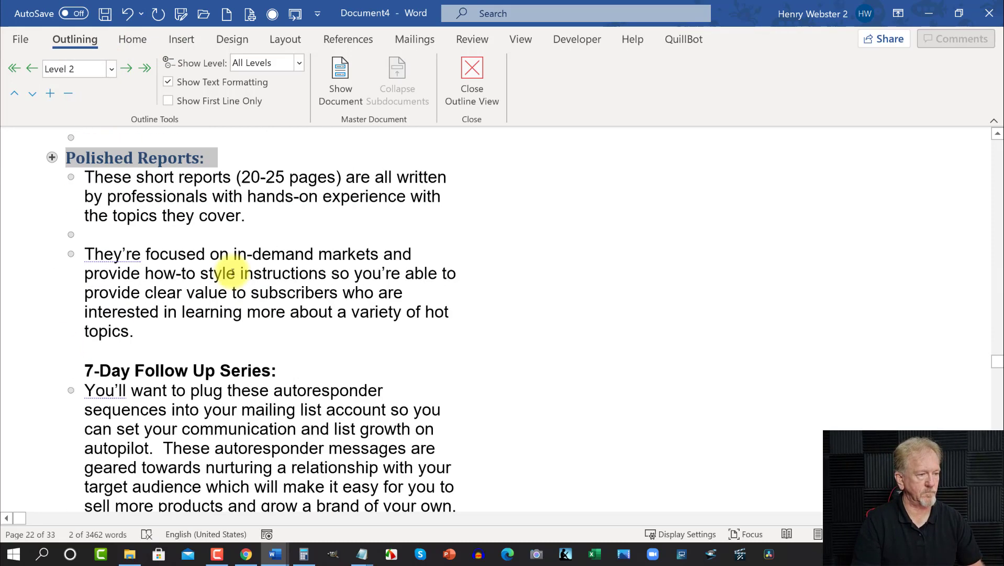
# Split "7-Day Follow Up Series:" into its own paragraph and set it to Level 2.
pyautogui.click(86, 370)
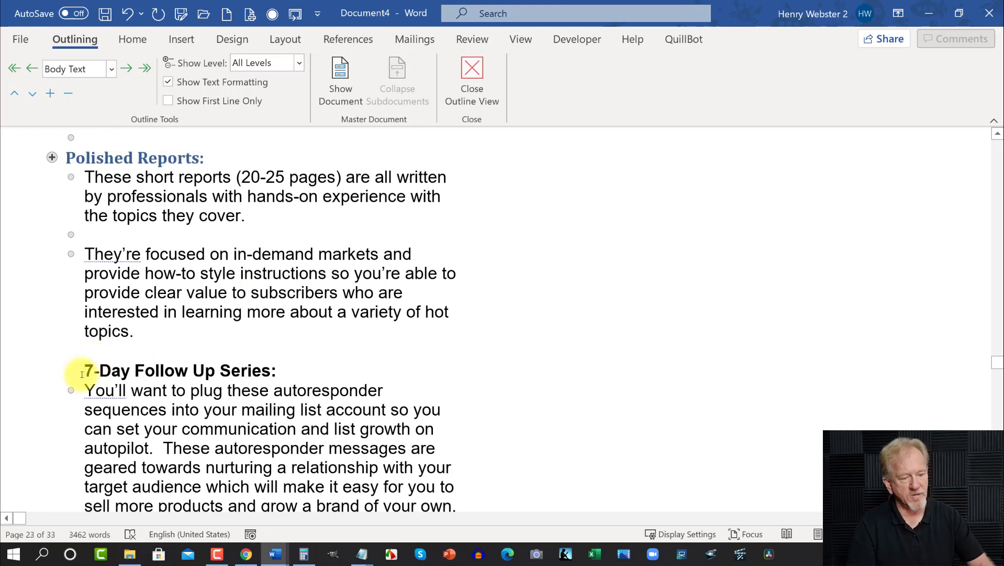
pyautogui.press('Return')
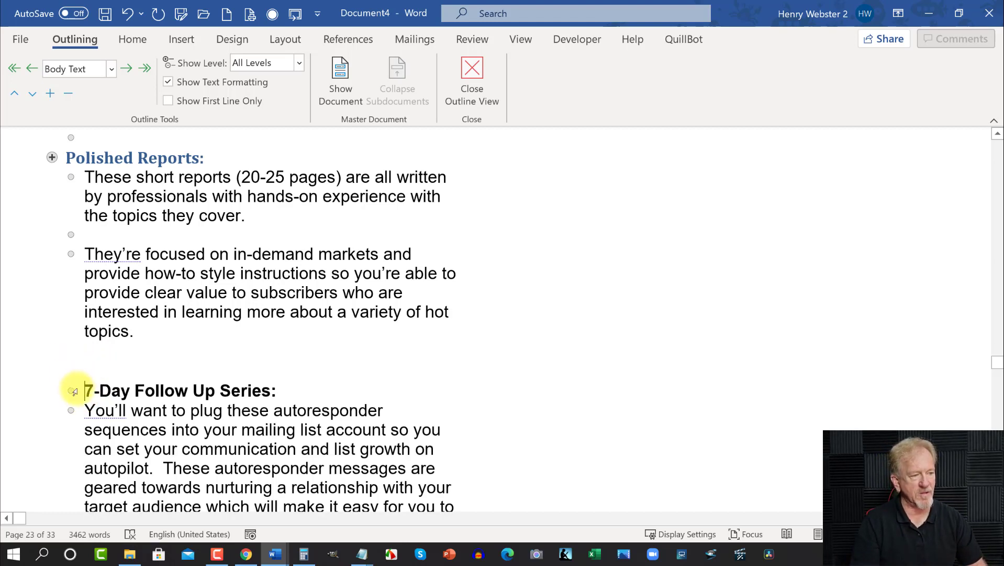
pyautogui.moveTo(86, 390); pyautogui.dragTo(275, 388)
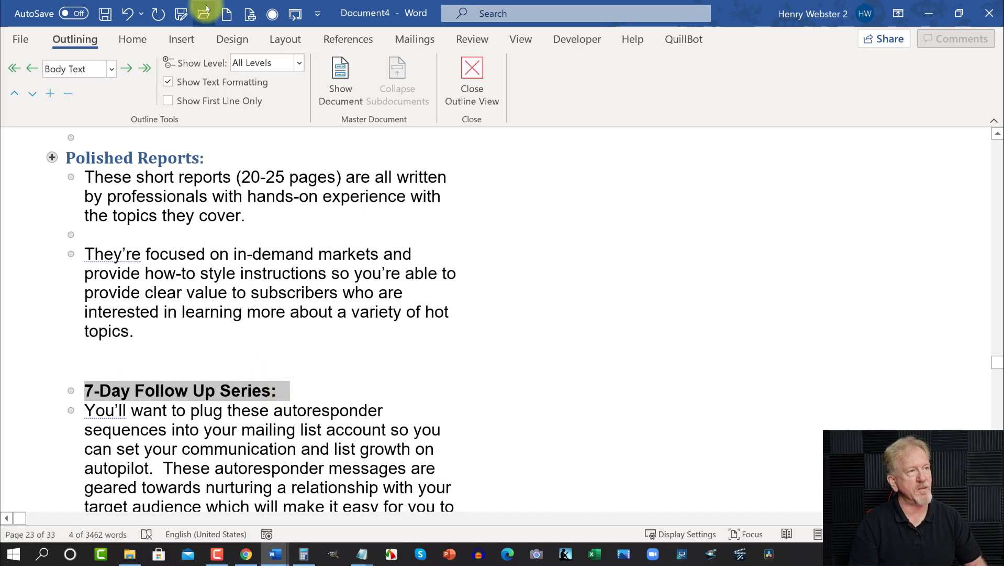
pyautogui.click(111, 68)
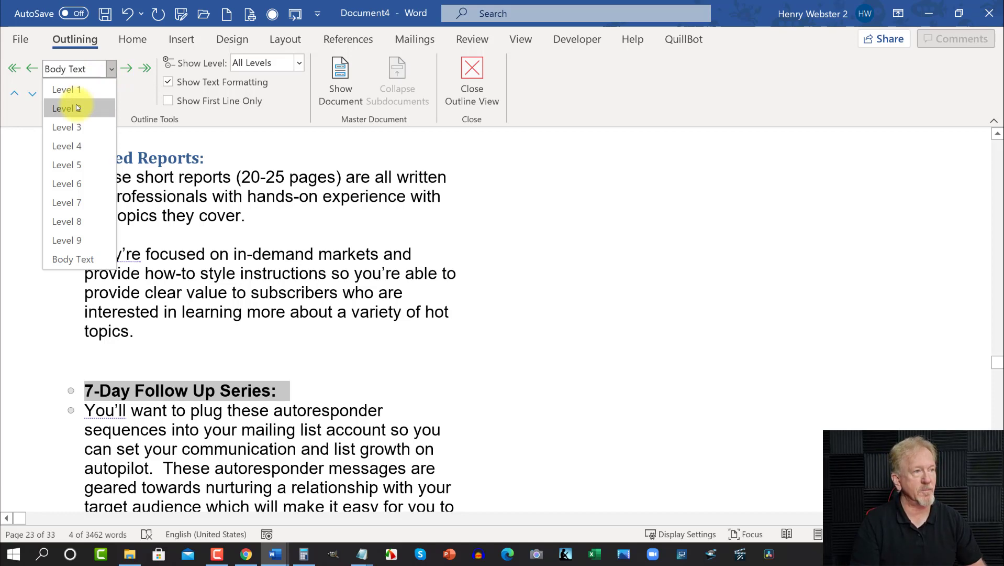
pyautogui.click(78, 107)
# Set the "InDigitalWorks" subheading to Level 2.
pyautogui.scroll(-5, 235, 245)
pyautogui.doubleClick(193, 370)
pyautogui.click(112, 69)
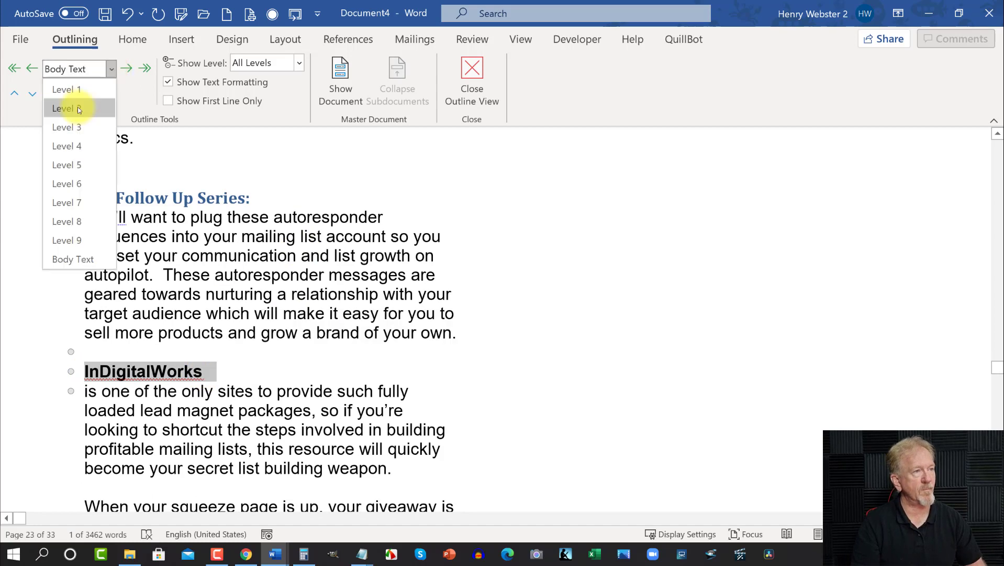
pyautogui.click(82, 108)
# Set the "High Speed Traffic Triggers" heading to Level 1.
pyautogui.scroll(-9, 247, 287)
pyautogui.tripleClick(246, 303)
pyautogui.click(111, 68)
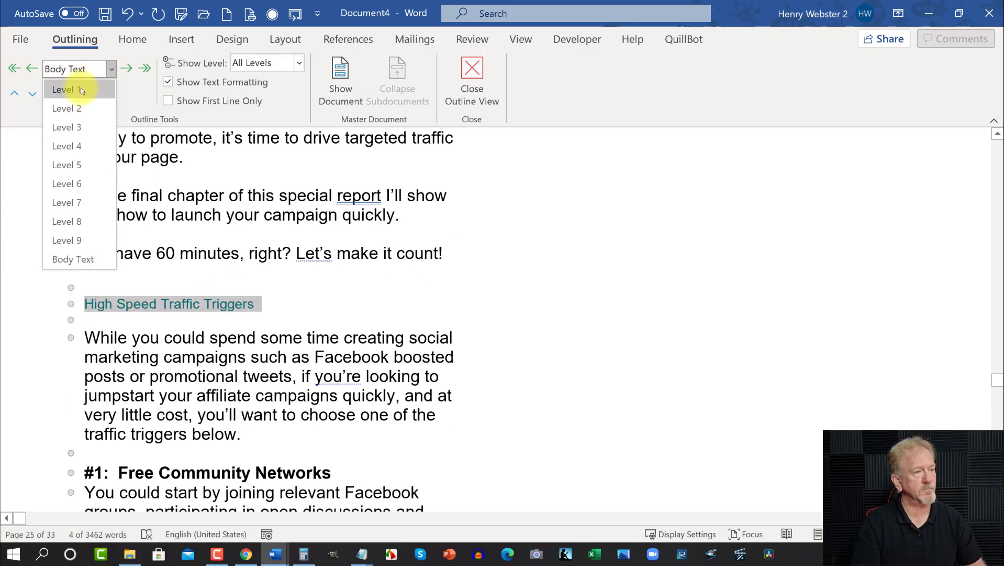
pyautogui.click(81, 90)
# Set the "#1: Free Community Networks" subheading to Level 2.
pyautogui.scroll(-3, 247, 288)
pyautogui.tripleClick(209, 332)
pyautogui.click(112, 68)
pyautogui.click(78, 108)
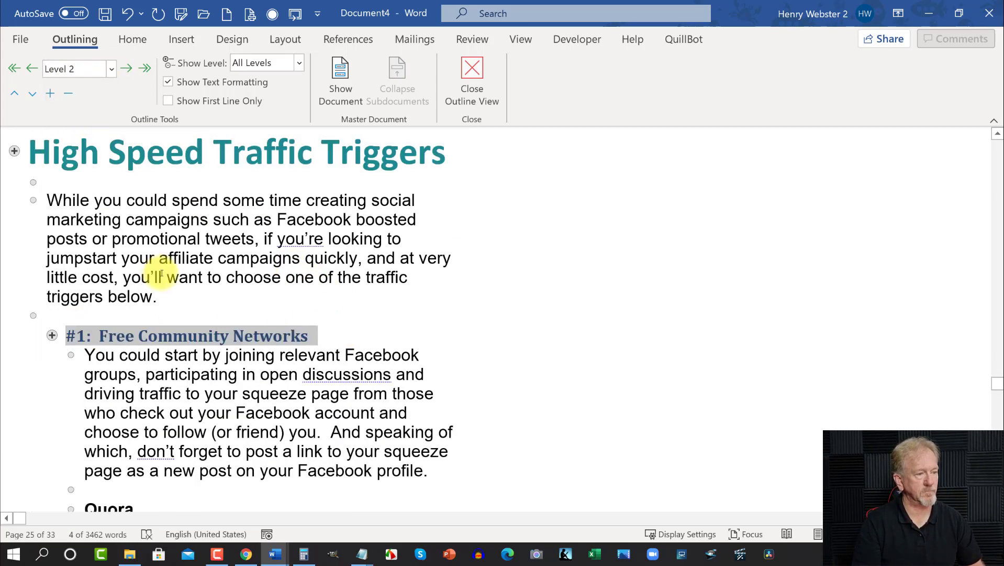
# Set the "Quora" subheading and the next subheading below it to Level 2.
pyautogui.scroll(-3, 161, 273)
pyautogui.tripleClick(90, 331)
pyautogui.click(111, 69)
pyautogui.click(78, 108)
pyautogui.tripleClick(99, 448)
pyautogui.click(111, 69)
pyautogui.click(77, 108)
# Set the "#2: Forums" heading to Level 1 and the "Forum Signature" subheading to Level 2.
pyautogui.scroll(-5, 155, 303)
pyautogui.click(79, 68)
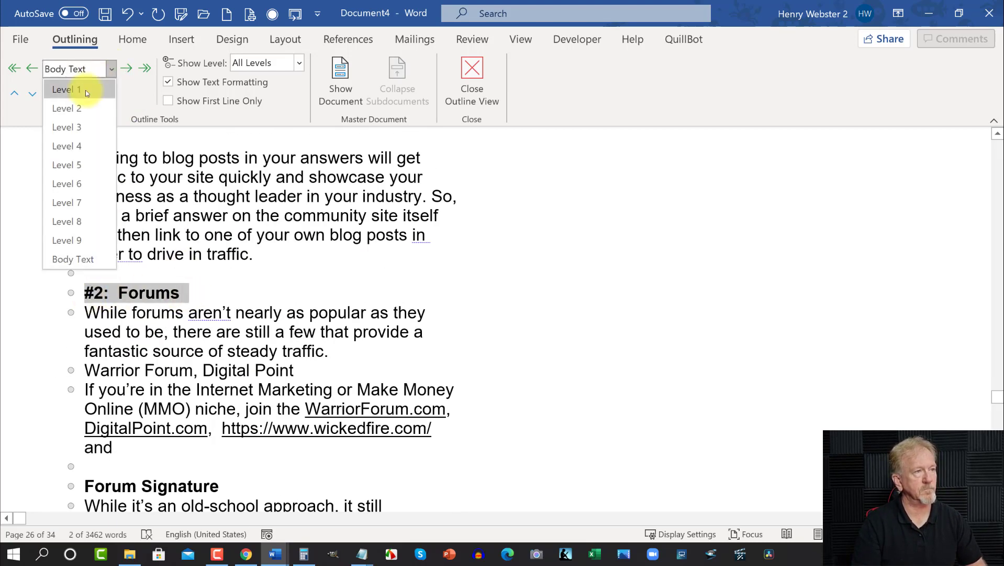
pyautogui.click(84, 89)
pyautogui.tripleClick(218, 485)
pyautogui.click(74, 69)
pyautogui.click(82, 111)
# Set the "#3: Blog Commenting" and "Set Up Word Press" subheadings to Level 2.
pyautogui.scroll(-8, 251, 179)
pyautogui.tripleClick(258, 250)
pyautogui.tripleClick(240, 272)
pyautogui.click(78, 68)
pyautogui.click(72, 111)
pyautogui.tripleClick(133, 354)
pyautogui.click(110, 69)
pyautogui.click(72, 111)
# Split "It Is Worth The Effort" into its own paragraph and set it to Level 2.
pyautogui.scroll(-5, 241, 262)
pyautogui.moveTo(253, 368); pyautogui.dragTo(97, 367)
pyautogui.click(85, 368)
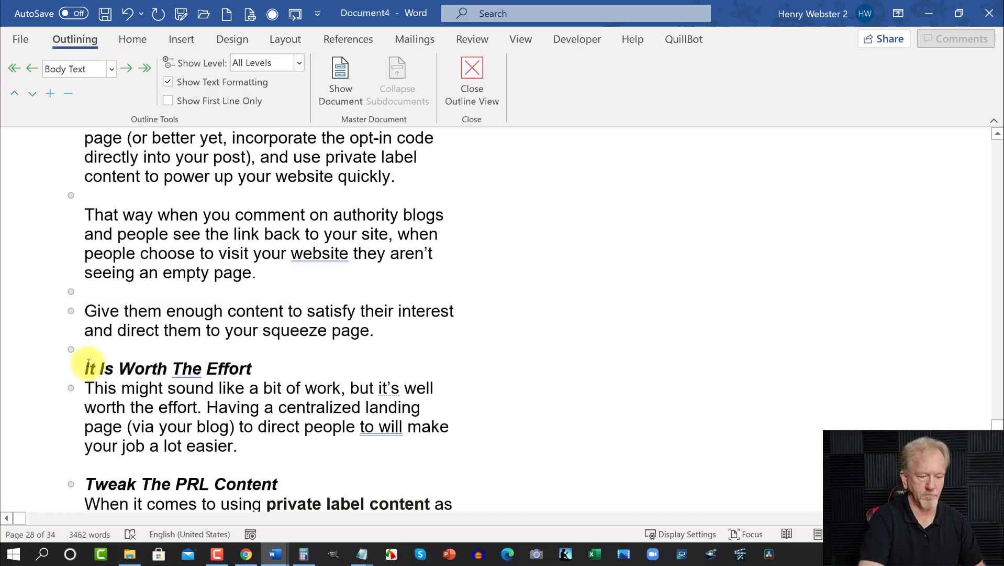
pyautogui.press('Return')
pyautogui.moveTo(259, 387); pyautogui.dragTo(86, 388)
pyautogui.click(111, 68)
pyautogui.click(81, 108)
# Set the "Tweak The PRL Content" subheading to Level 2.
pyautogui.scroll(-3, 262, 346)
pyautogui.moveTo(279, 347); pyautogui.dragTo(86, 347)
pyautogui.click(111, 69)
pyautogui.click(73, 108)
# Split the text below "Tweak The PRL Content" into its own paragraph and set it to Body Text.
pyautogui.click(67, 370)
pyautogui.press('Return')
pyautogui.moveTo(67, 391); pyautogui.dragTo(245, 451)
pyautogui.click(111, 69)
pyautogui.click(55, 261)
# Set the "PLR Is Easy To Find" subheading to Level 2.
pyautogui.scroll(-5, 242, 332)
pyautogui.moveTo(259, 330); pyautogui.dragTo(84, 331)
pyautogui.click(102, 75)
pyautogui.click(66, 108)
# Set the "#4: Pin It and They Will Come" subheading to Level 2.
pyautogui.scroll(-6, 264, 214)
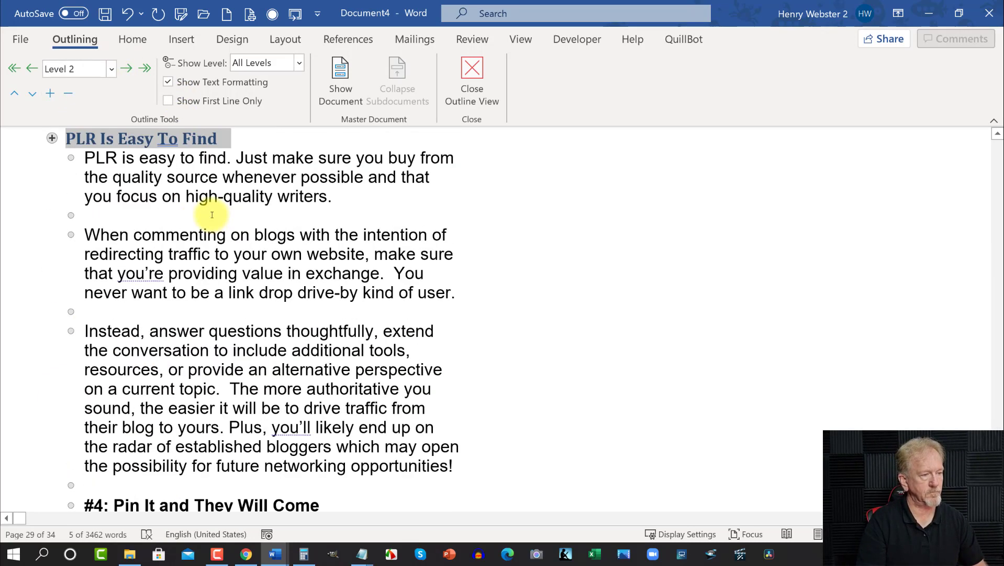
pyautogui.moveTo(328, 350); pyautogui.dragTo(84, 328)
pyautogui.click(109, 70)
pyautogui.click(67, 108)
# Set the "Tip:" line in the Pinterest section to Level 2.
pyautogui.scroll(-3, 236, 314)
pyautogui.click(111, 69)
pyautogui.click(67, 90)
pyautogui.click(111, 68)
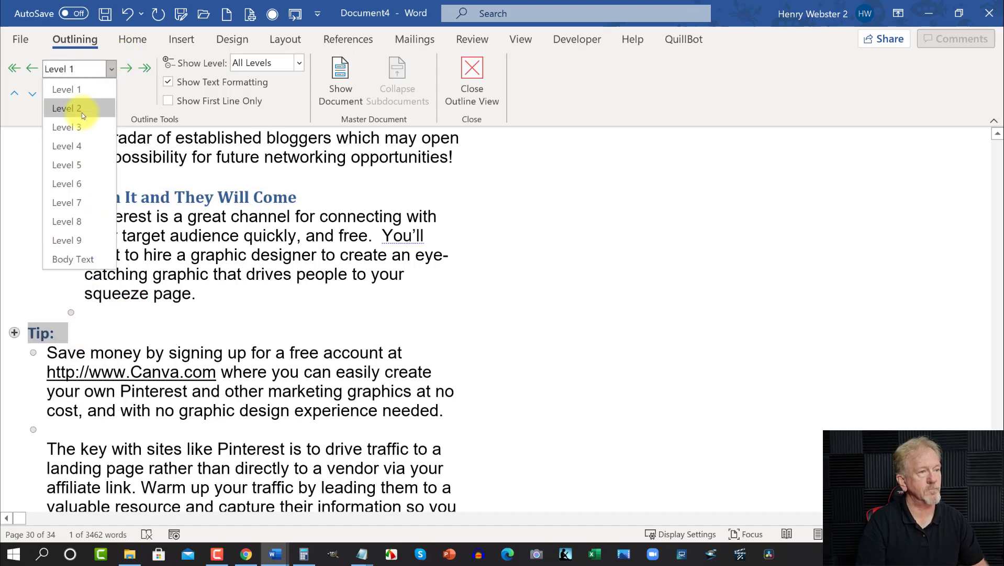
pyautogui.click(73, 108)
# Set the "Conclusion" heading to Level 1.
pyautogui.scroll(-6, 217, 285)
pyautogui.moveTo(220, 285); pyautogui.dragTo(29, 286)
pyautogui.click(111, 68)
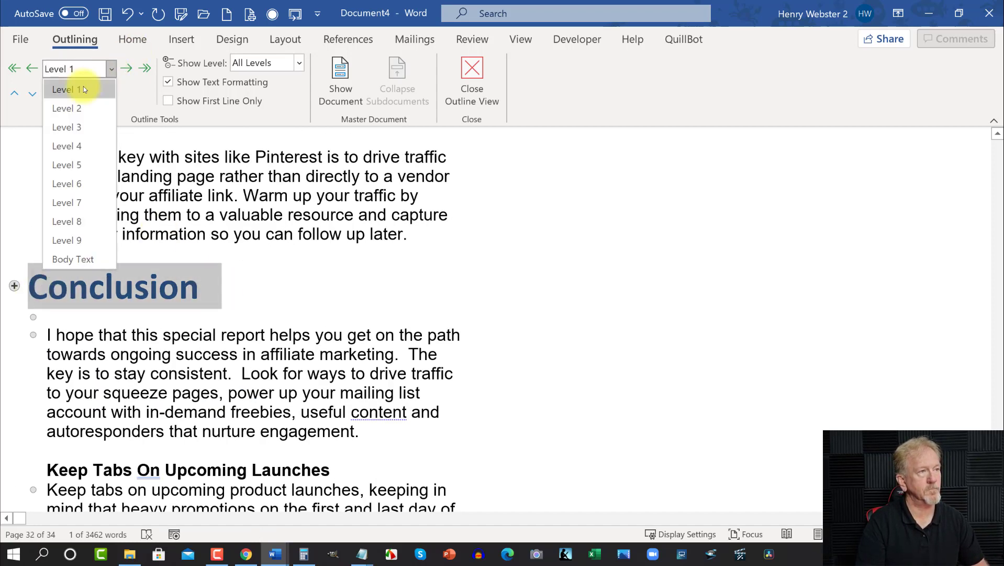
pyautogui.click(83, 88)
# Try setting "Keep Tabs On Upcoming Launches" to Level 2 and return the whole paragraph to Body Text.
pyautogui.scroll(-5, 236, 262)
pyautogui.moveTo(330, 196); pyautogui.dragTo(47, 195)
pyautogui.click(111, 69)
pyautogui.click(73, 108)
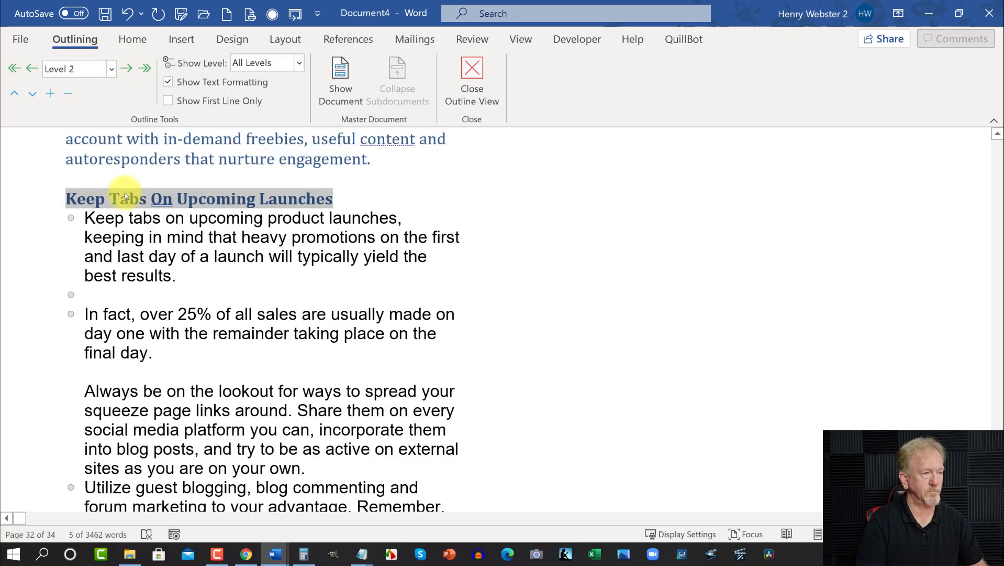
pyautogui.scroll(3, 124, 191)
pyautogui.tripleClick(67, 239)
pyautogui.click(111, 69)
pyautogui.click(72, 259)
# Split "Keep Tabs On Upcoming Launches" from the text above it and set it to Level 2.
pyautogui.click(45, 370)
pyautogui.moveTo(47, 393); pyautogui.dragTo(332, 402)
pyautogui.click(111, 68)
pyautogui.click(69, 108)
# Copy the phrase "Always be on the lookout" and paste it on a new line above its paragraph.
pyautogui.scroll(-4, 90, 291)
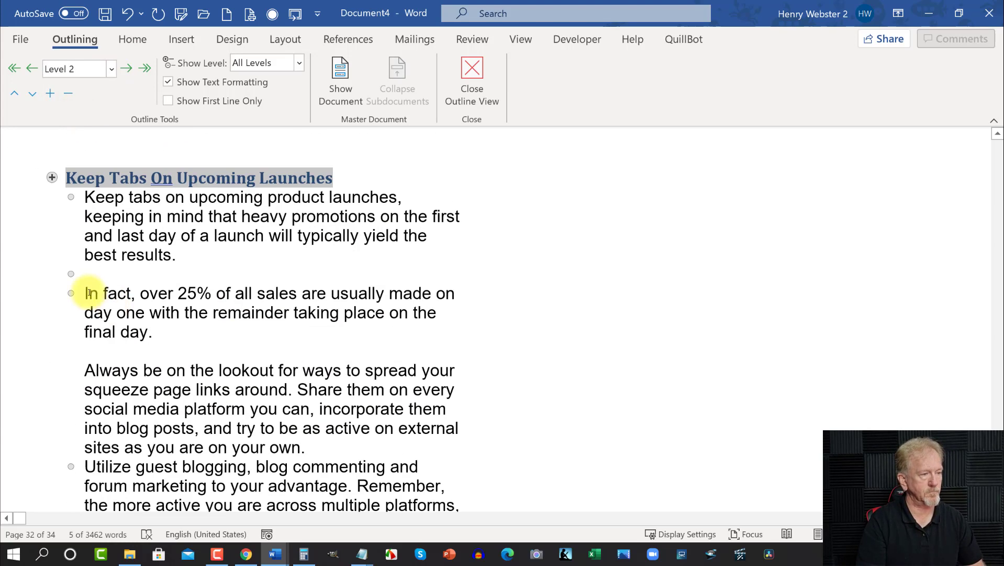
pyautogui.moveTo(93, 324); pyautogui.dragTo(307, 329)
pyautogui.hotkey('ctrl', 'c')
pyautogui.rightClick(273, 333)
pyautogui.press('Escape')
pyautogui.click(157, 296)
pyautogui.press('Return')
pyautogui.hotkey('ctrl', 'v')
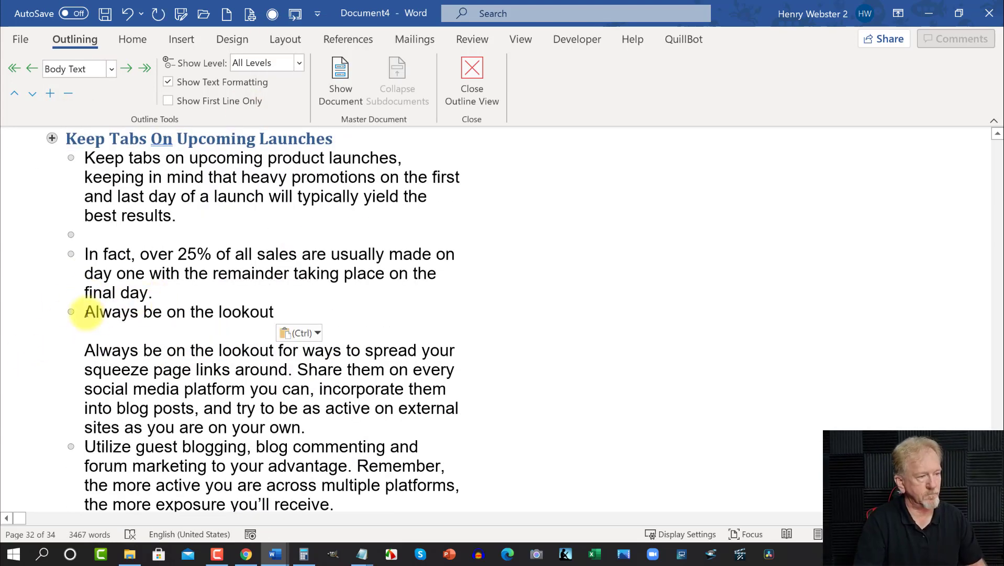
# Add an empty paragraph above the pasted "Always be on the lookout" line and split it from the text below.
pyautogui.click(87, 313)
pyautogui.press('Return')
pyautogui.click(85, 369)
pyautogui.press('BackSpace')
pyautogui.moveTo(279, 332); pyautogui.dragTo(104, 334)
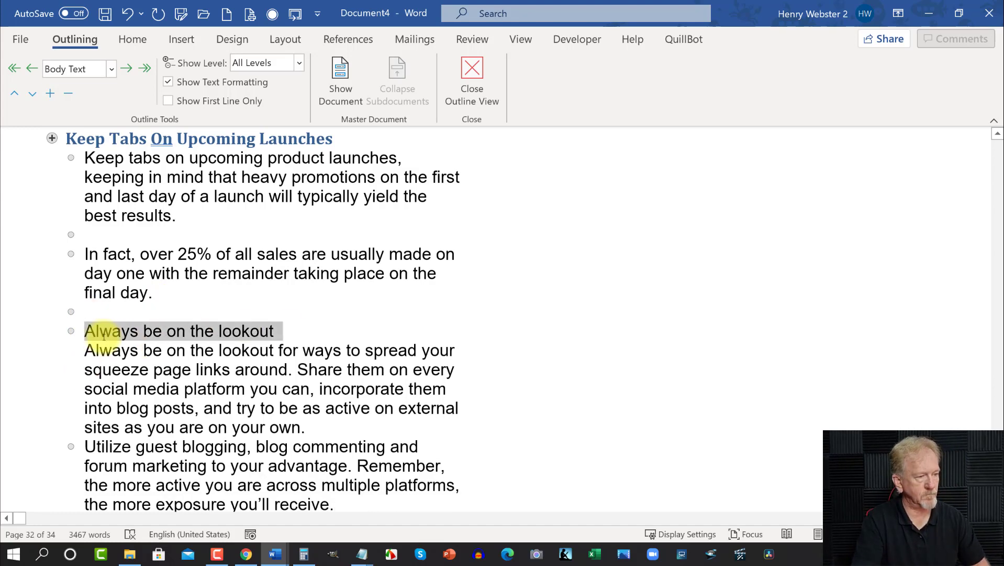
pyautogui.click(85, 354)
pyautogui.press('Return')
# Set the new "Always be on the lookout" subheading to Level 2.
pyautogui.moveTo(275, 329); pyautogui.dragTo(92, 330)
pyautogui.click(111, 68)
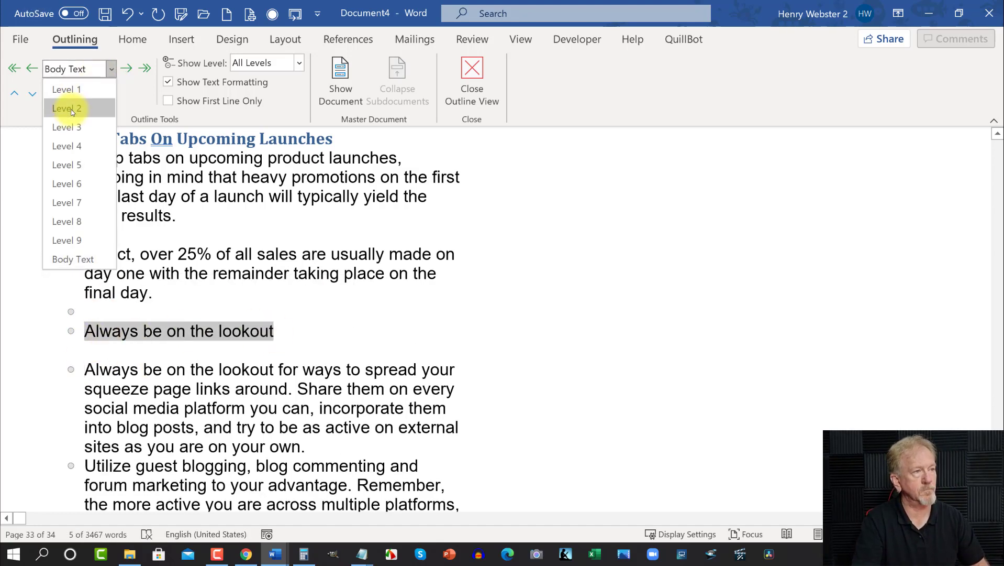
pyautogui.click(63, 105)
# Set the "Numbers Game" and "Continue To Build Your List" subheadings to Level 2.
pyautogui.scroll(-3, 265, 310)
pyautogui.moveTo(210, 370); pyautogui.dragTo(303, 408)
pyautogui.click(111, 69)
pyautogui.click(81, 105)
pyautogui.scroll(-3, 87, 401)
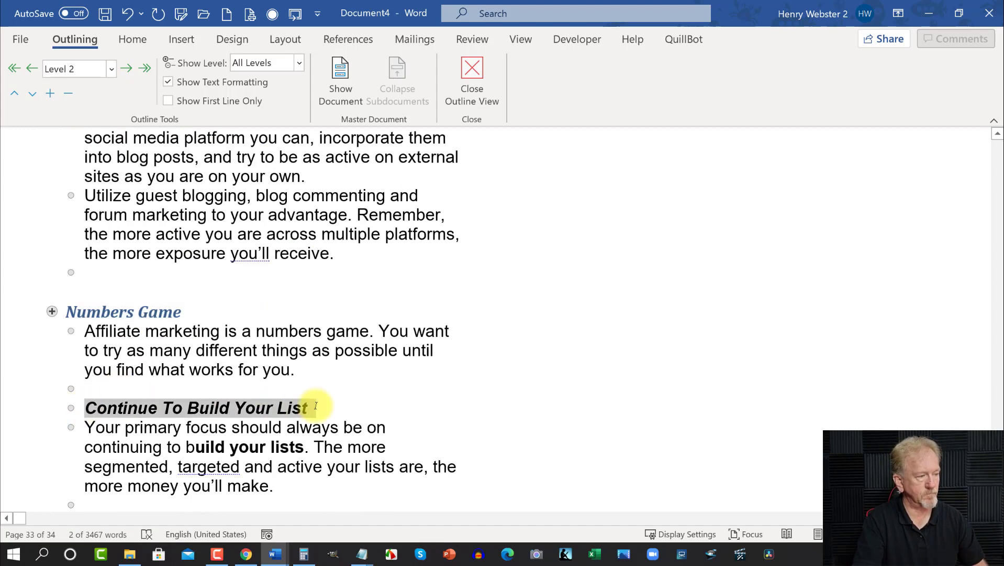
pyautogui.click(111, 69)
pyautogui.click(81, 104)
# Set the next subheading below the "Continue To Build Your List" section to Level 2.
pyautogui.scroll(-5, 190, 240)
pyautogui.moveTo(214, 390); pyautogui.dragTo(83, 390)
pyautogui.click(111, 69)
pyautogui.click(76, 110)
# Review the outline levels of the Conclusion and Pinterest sections and the text above them.
pyautogui.scroll(5, 405, 225)
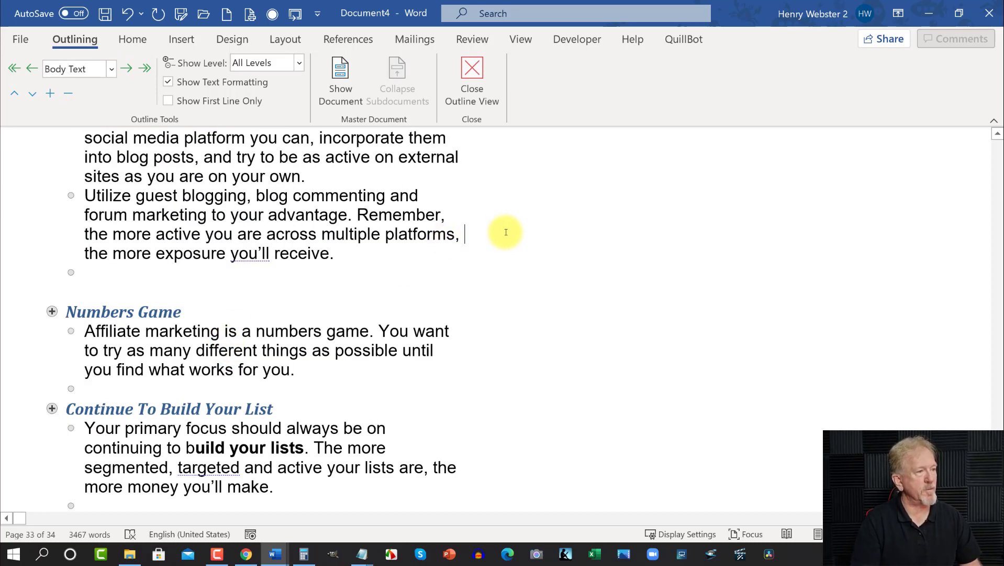
pyautogui.scroll(5, 879, 298)
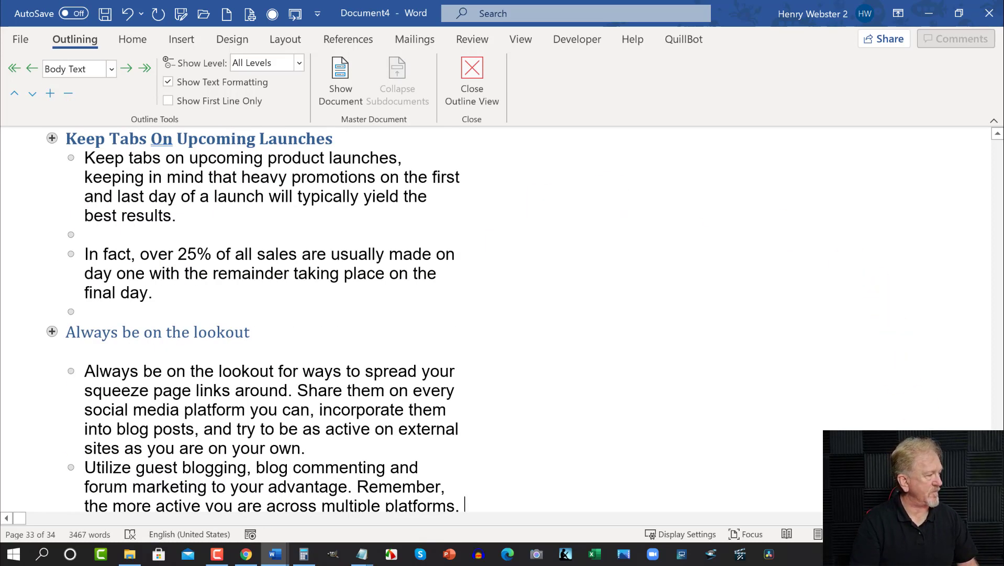
pyautogui.scroll(15, 496, 318)
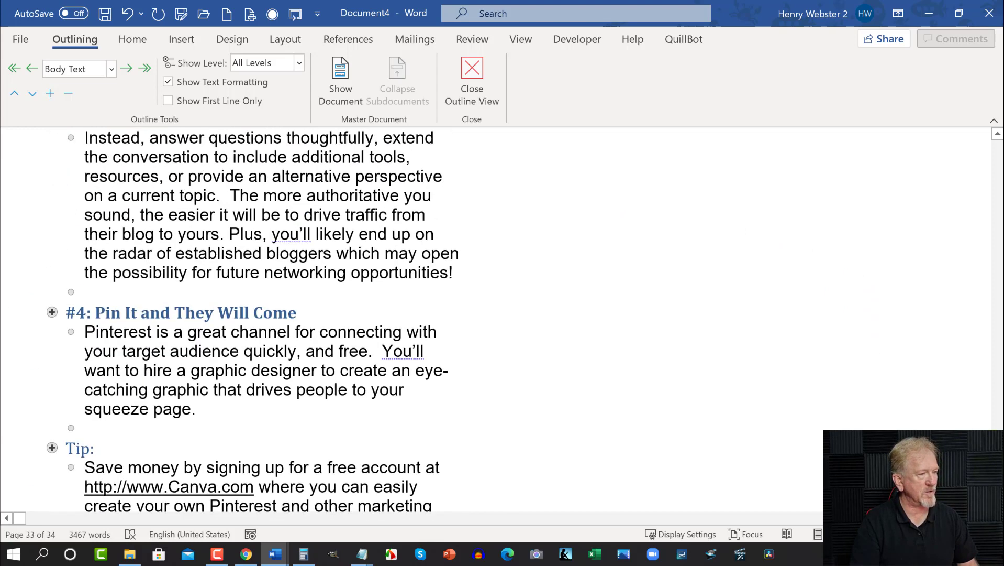
pyautogui.scroll(-12, 495, 319)
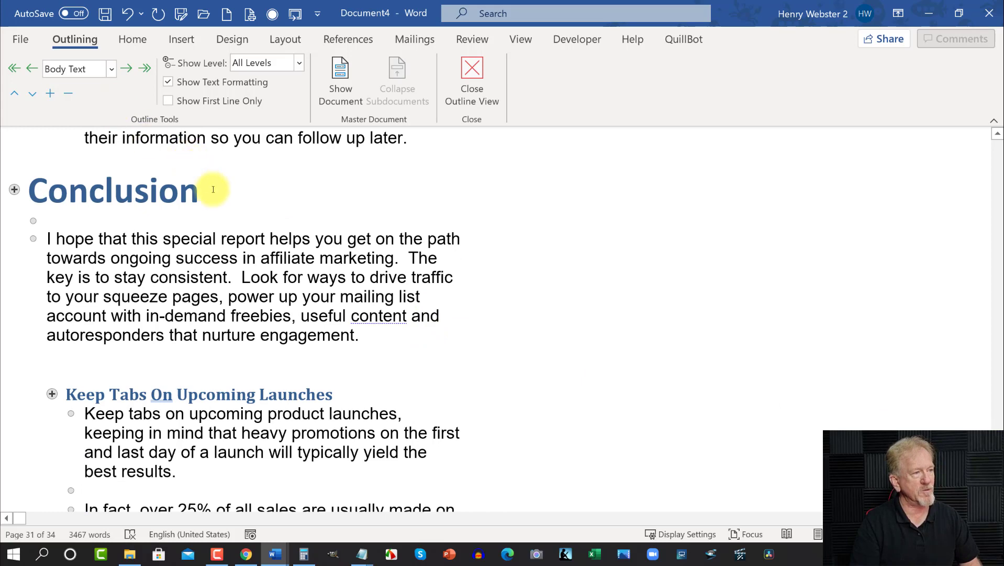
pyautogui.moveTo(205, 189); pyautogui.dragTo(32, 194)
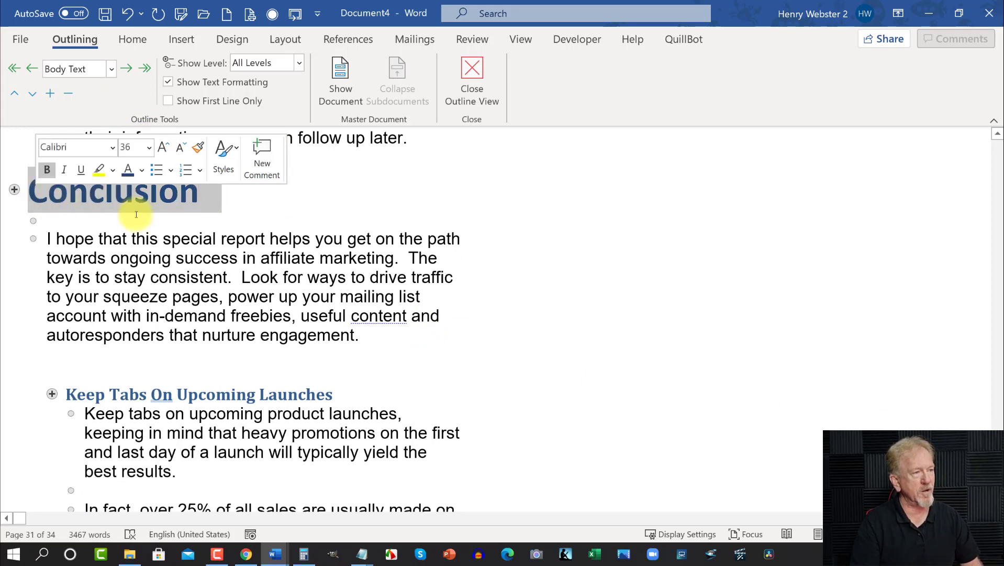
pyautogui.scroll(7, 461, 225)
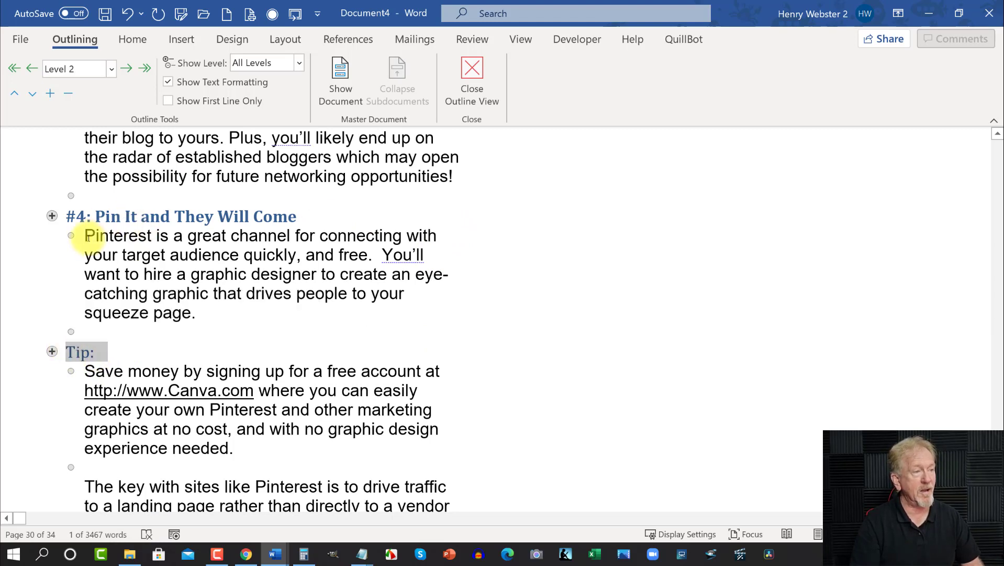
pyautogui.moveTo(85, 232); pyautogui.dragTo(199, 317)
pyautogui.scroll(15, 220, 329)
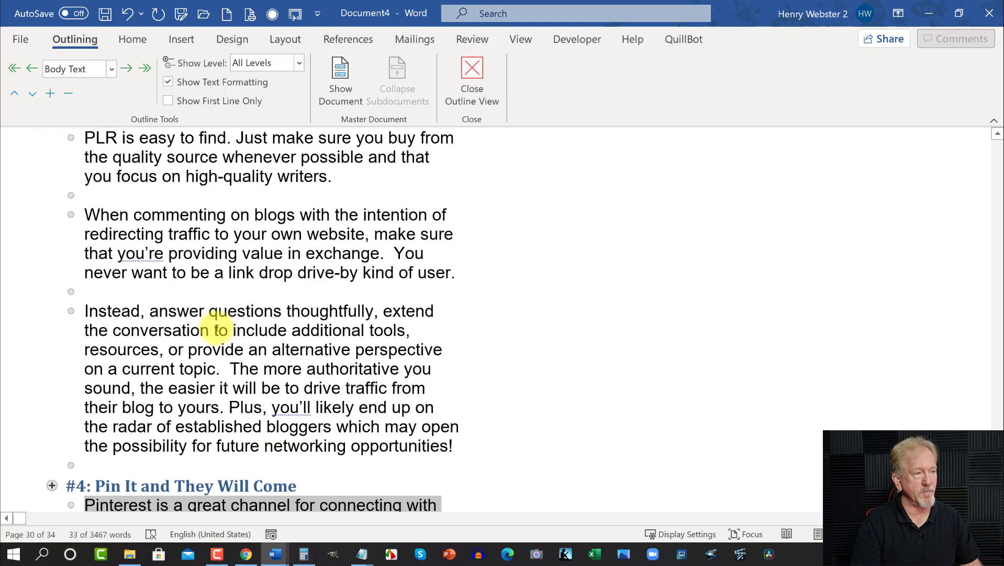
# Split the text after the LinkedIn groups link into a separate paragraph beginning with a capitalised "To", with an empty paragraph between.
pyautogui.scroll(10, 216, 326)
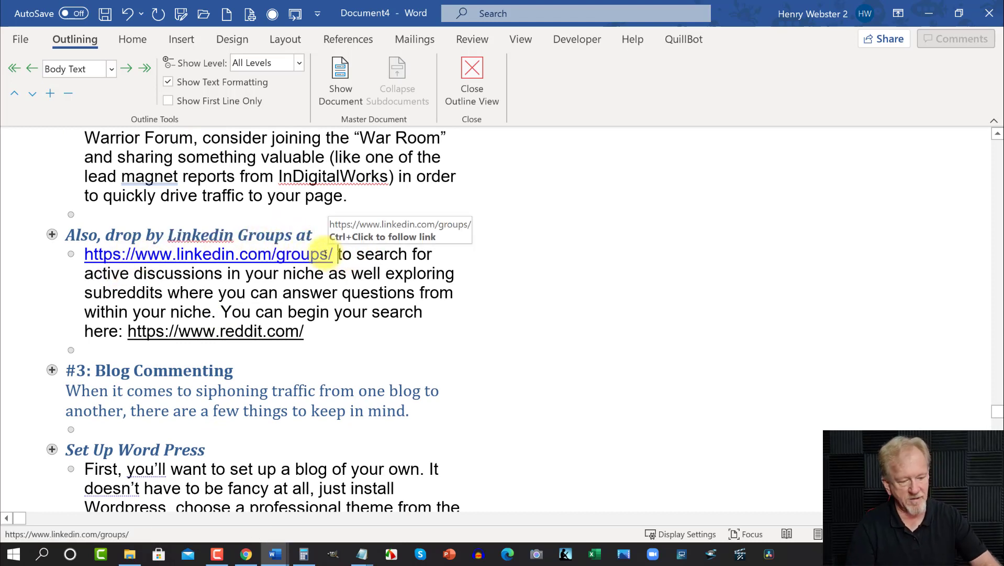
pyautogui.press('Return')
pyautogui.press('Return')
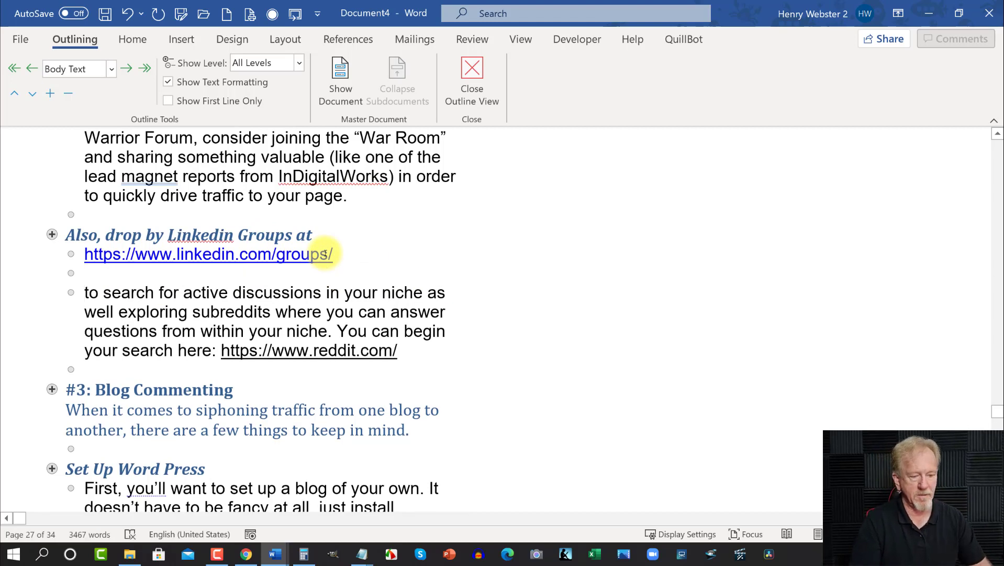
pyautogui.press('Delete')
pyautogui.write('T')
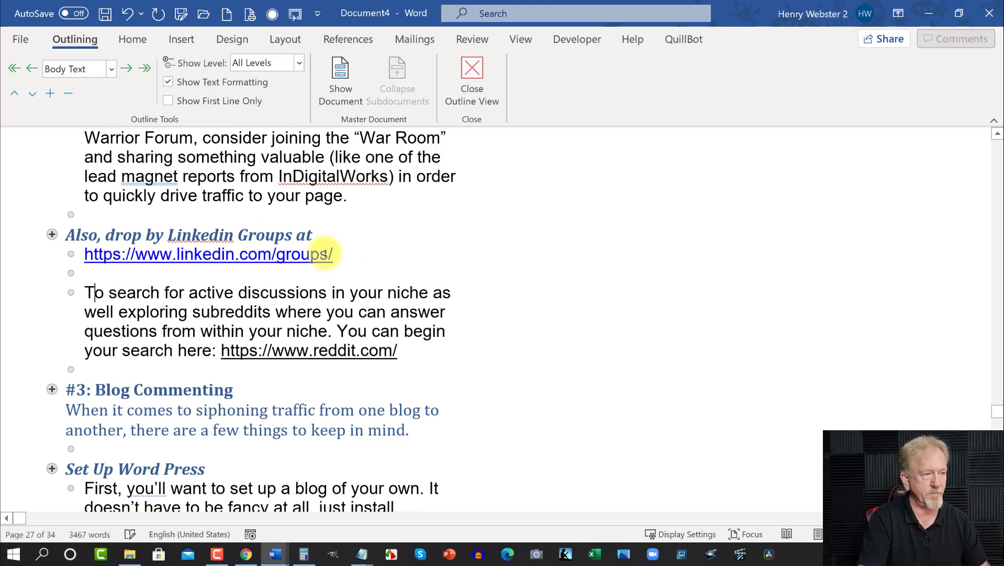
pyautogui.moveTo(338, 257); pyautogui.dragTo(103, 257)
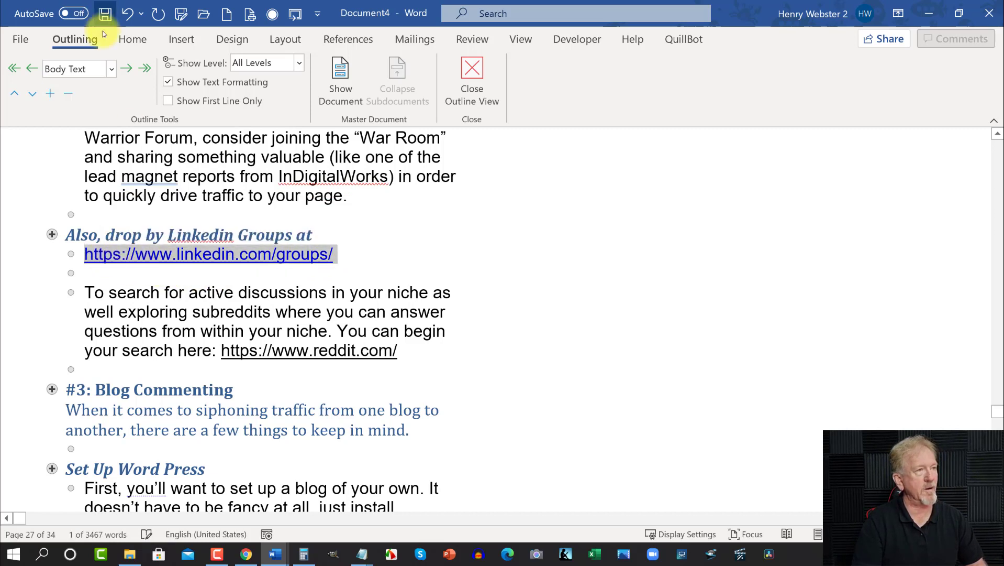
pyautogui.click(112, 69)
pyautogui.click(60, 110)
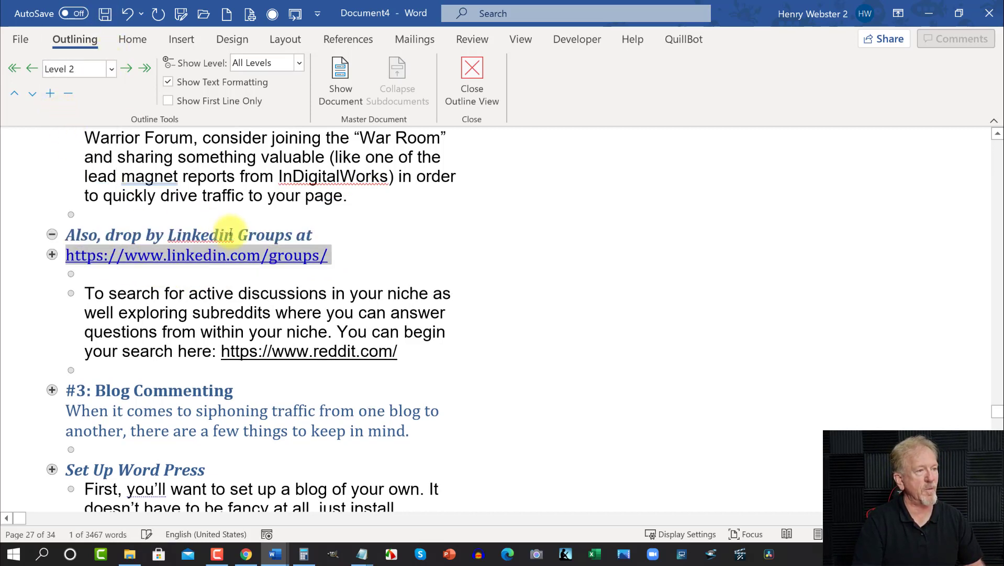
pyautogui.click(371, 239)
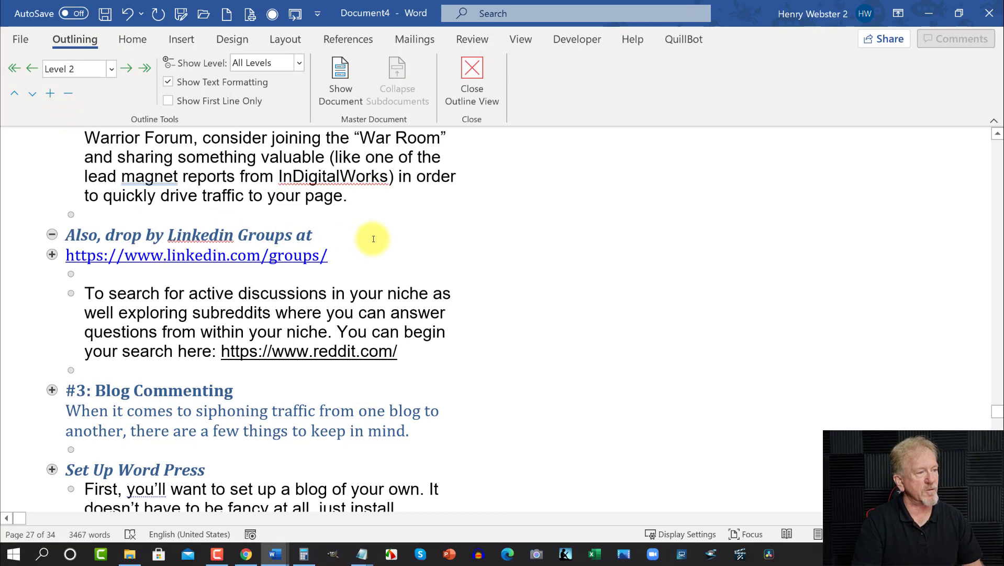
pyautogui.click(222, 352)
pyautogui.press('Return')
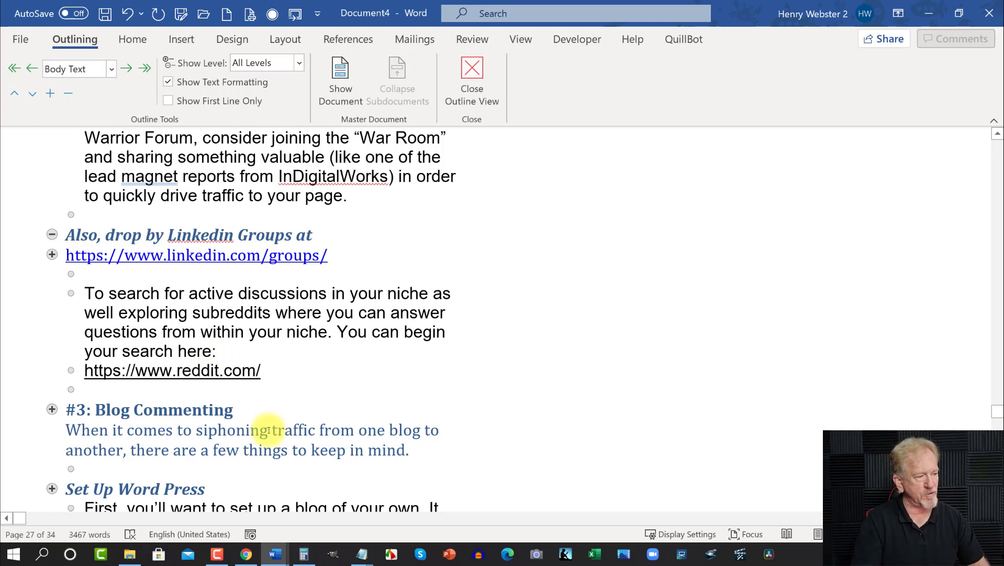
pyautogui.moveTo(269, 370); pyautogui.dragTo(103, 371)
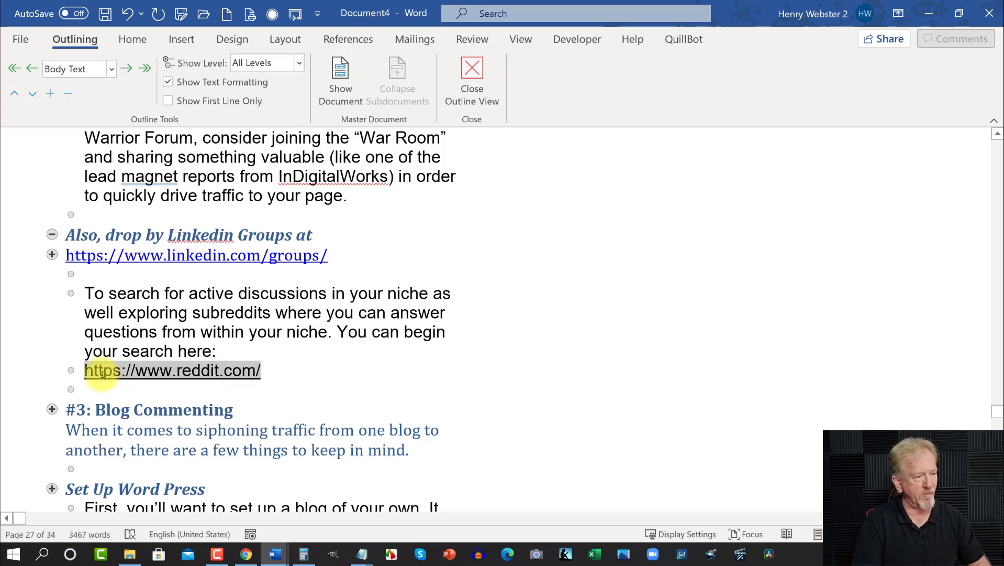
pyautogui.click(111, 69)
pyautogui.click(67, 107)
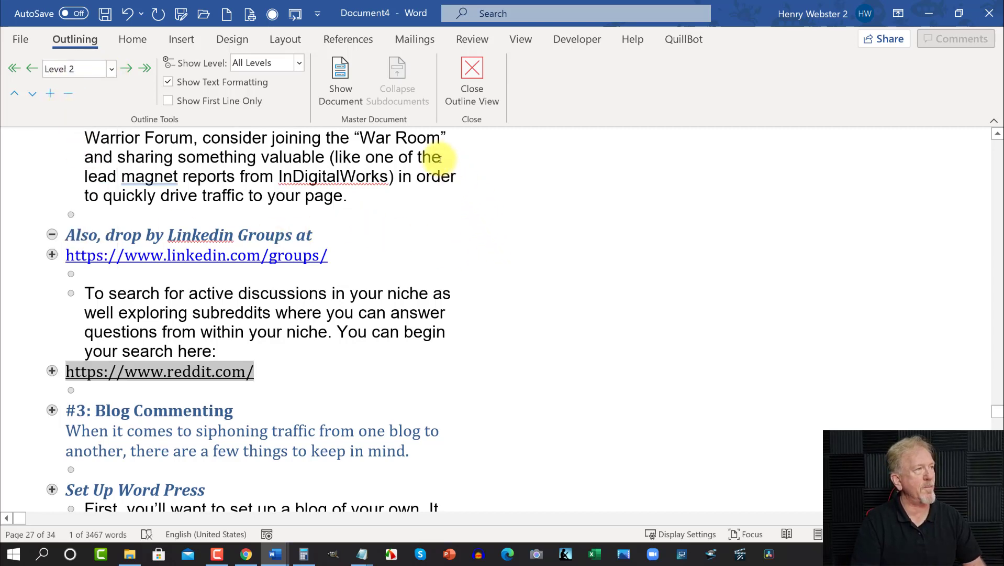
# Send the outlined document to Microsoft PowerPoint.
pyautogui.click(295, 16)
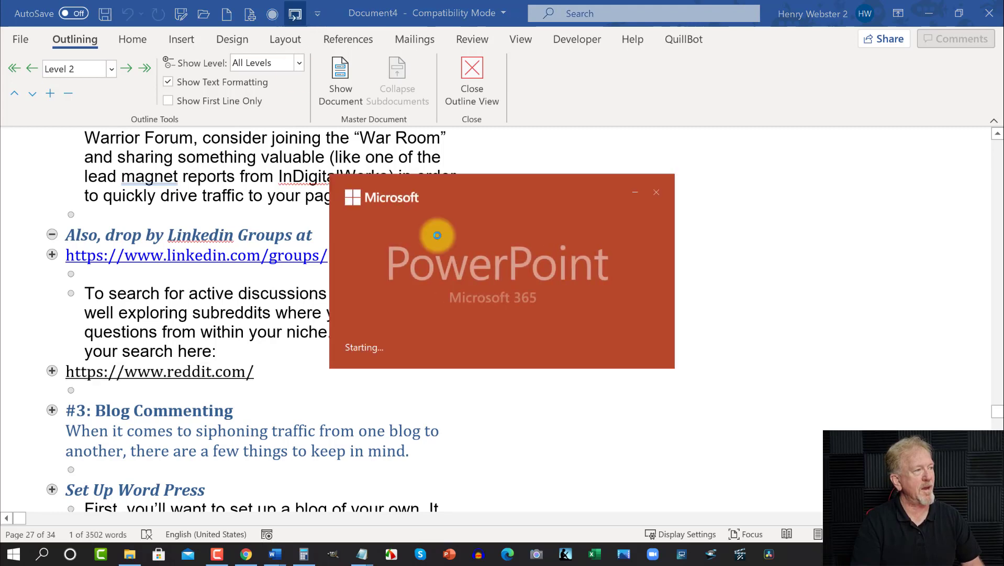